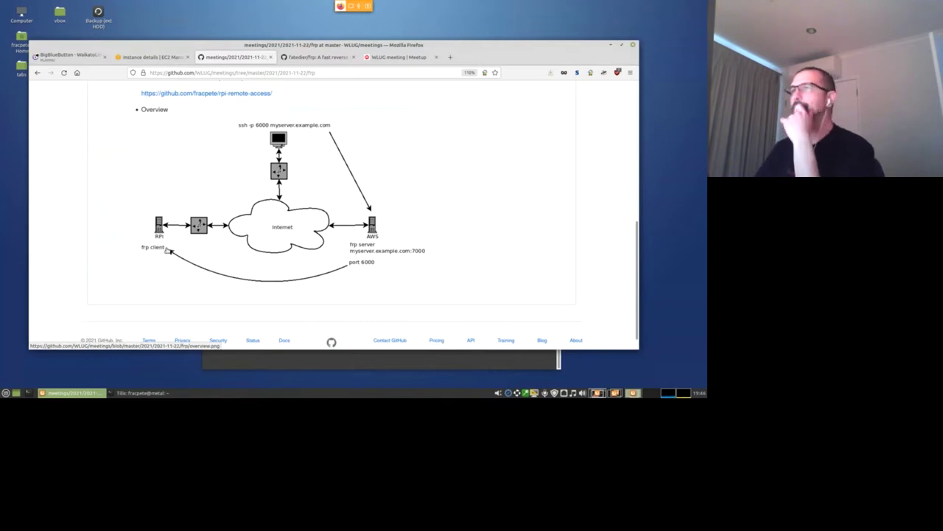
Reload the EC2 instance details page and dismiss its framing security alert
left_click(156, 58)
scroll(267, 237, "down", 2)
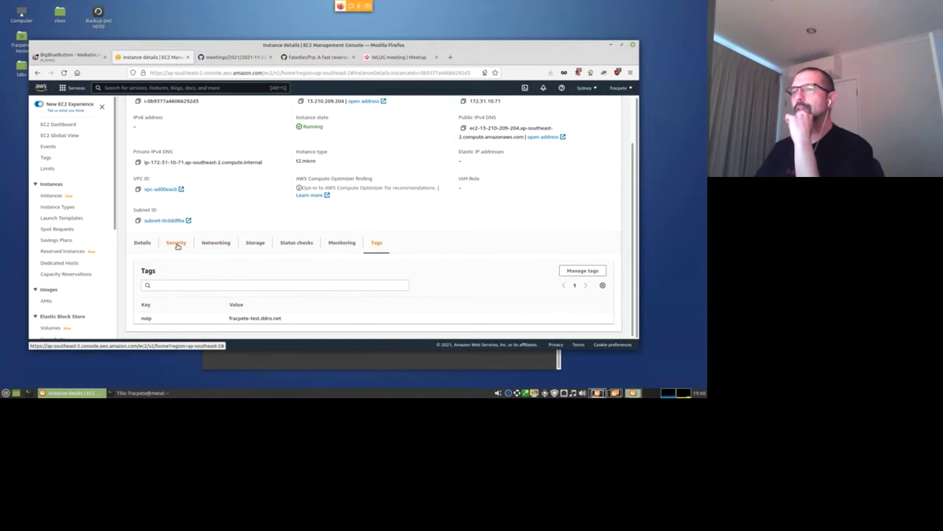
left_click(177, 244)
key("F5")
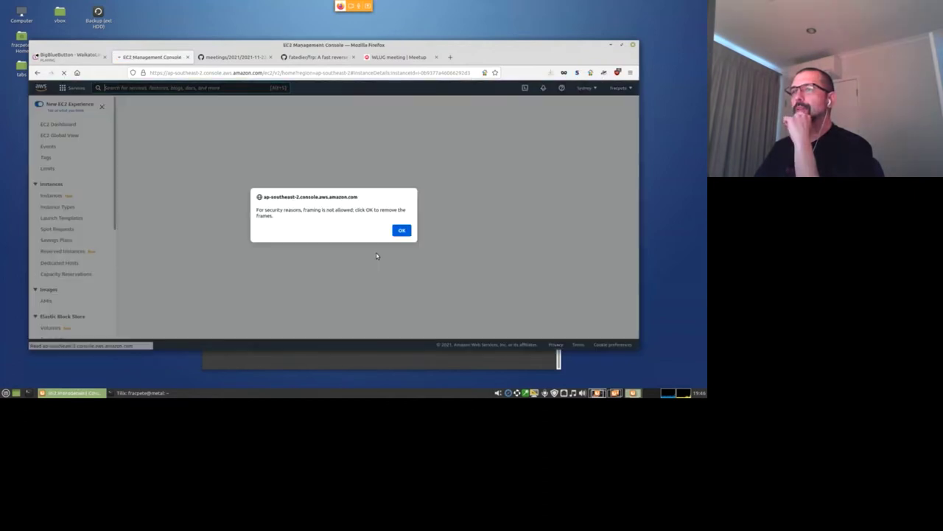
left_click(401, 229)
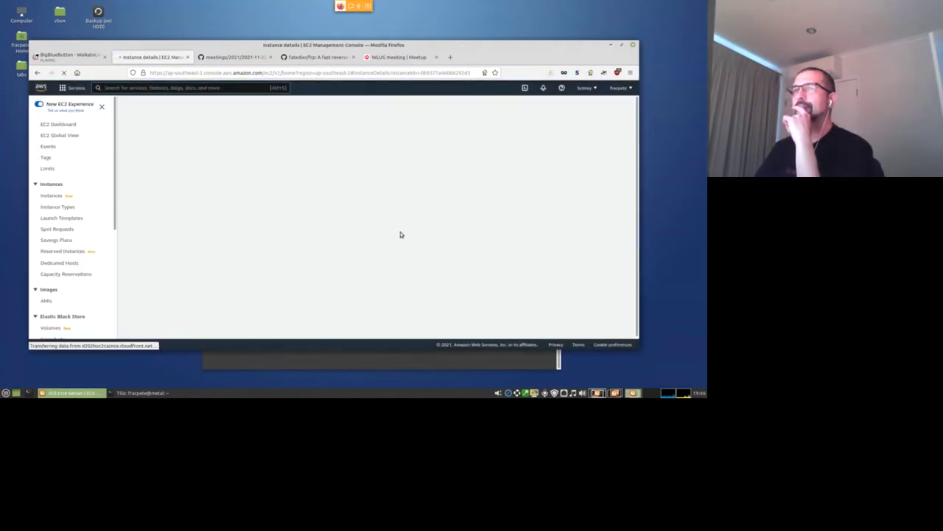
Examine the EC2 instance's inbound security rules, highlighting the entries for ports 6000 and 7000
scroll(374, 248, "down", 5)
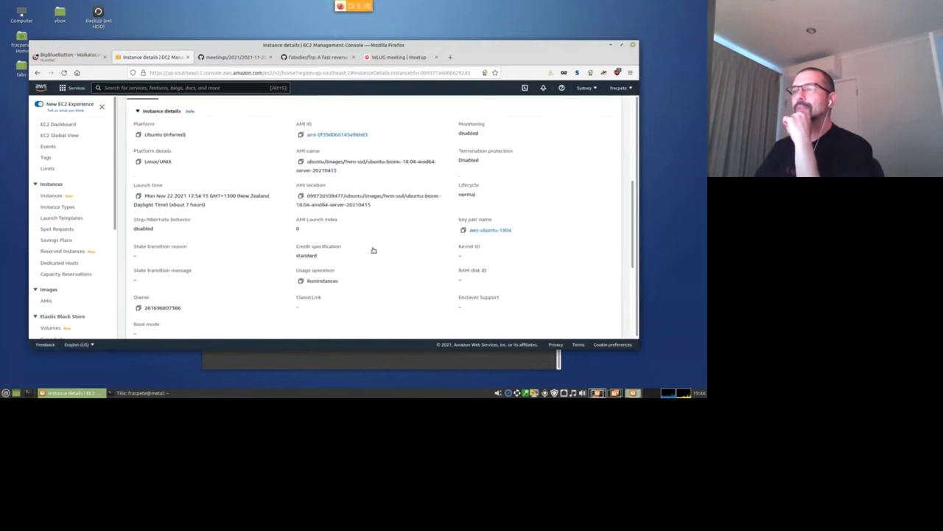
scroll(373, 250, "down", 5)
scroll(373, 251, "up", 10)
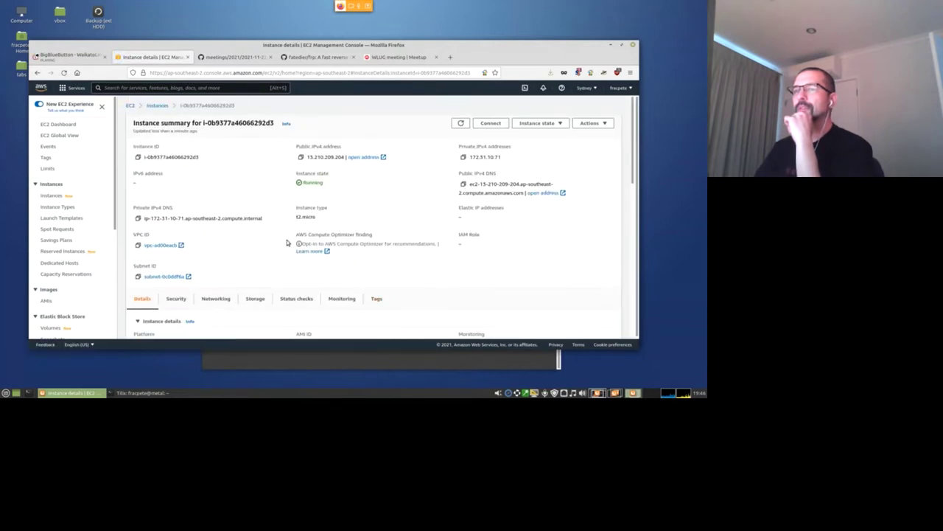
left_click(176, 300)
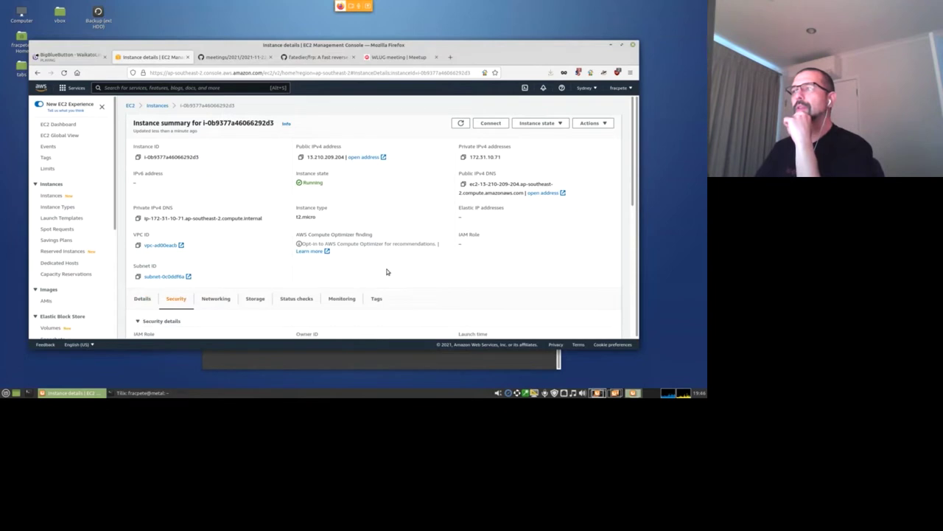
scroll(413, 260, "down", 10)
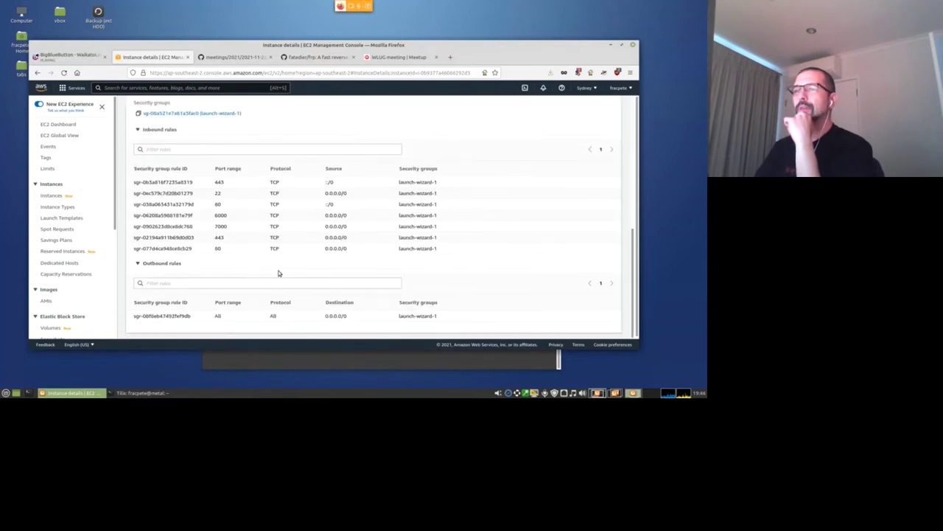
double_click(220, 215)
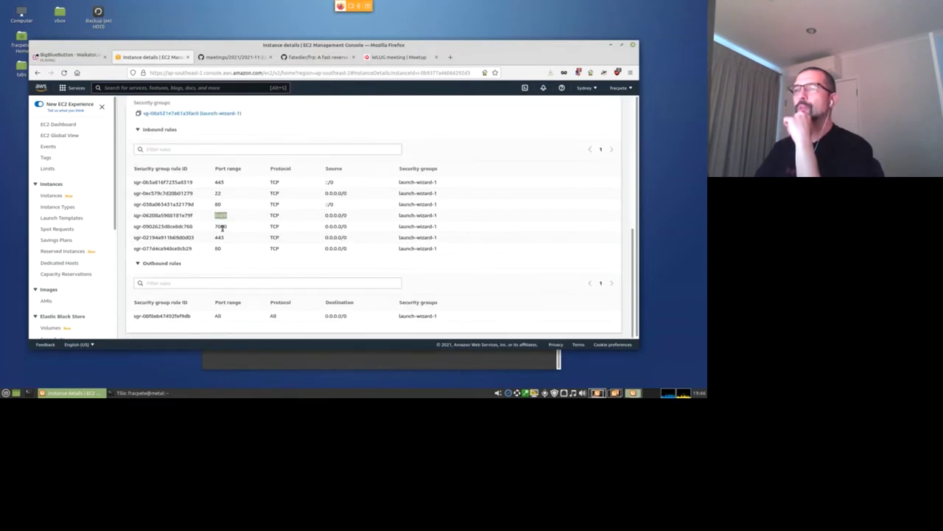
double_click(221, 227)
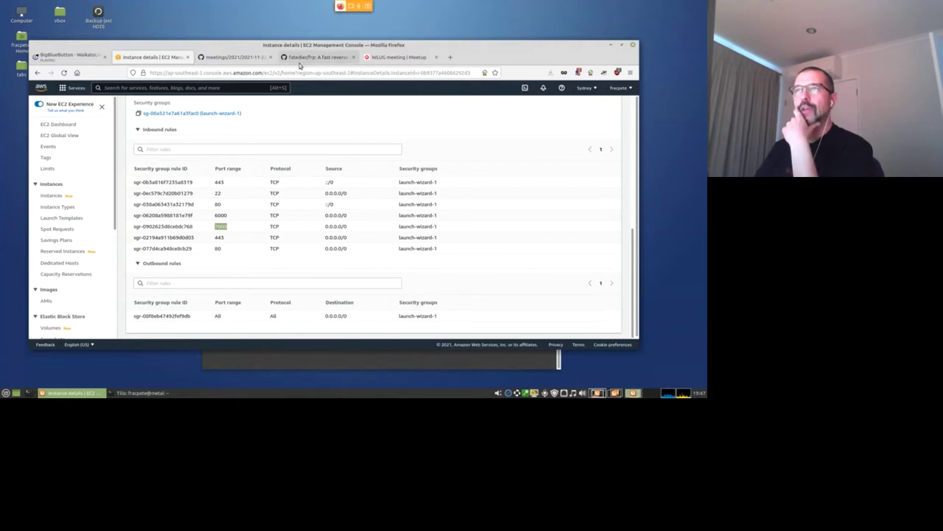
double_click(221, 215)
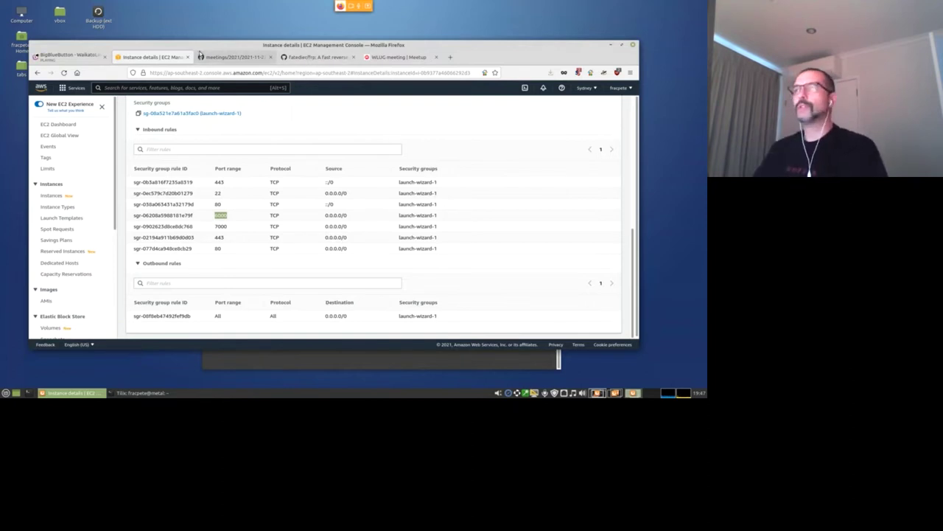
Open the linked rpi-remote-access repository from the frp meeting notes in a separate tab and view its README
left_click(202, 57)
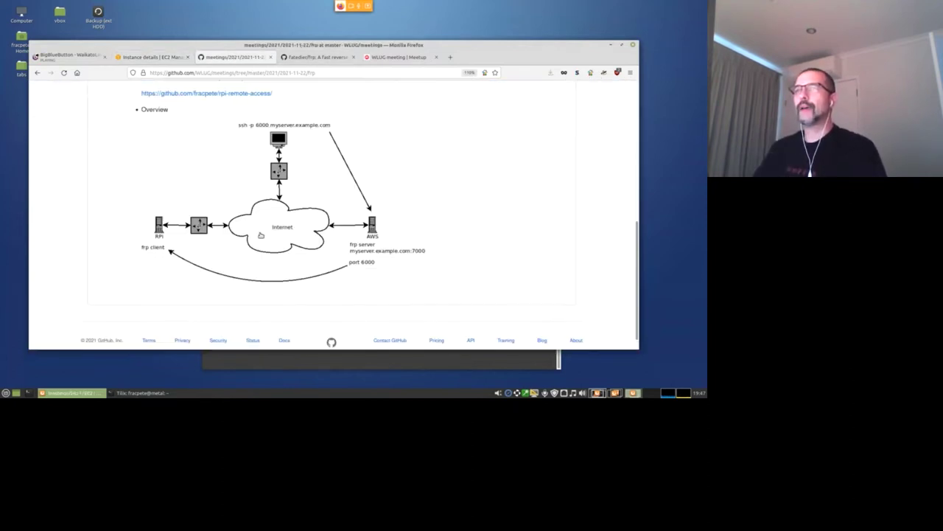
scroll(233, 142, "up", 1)
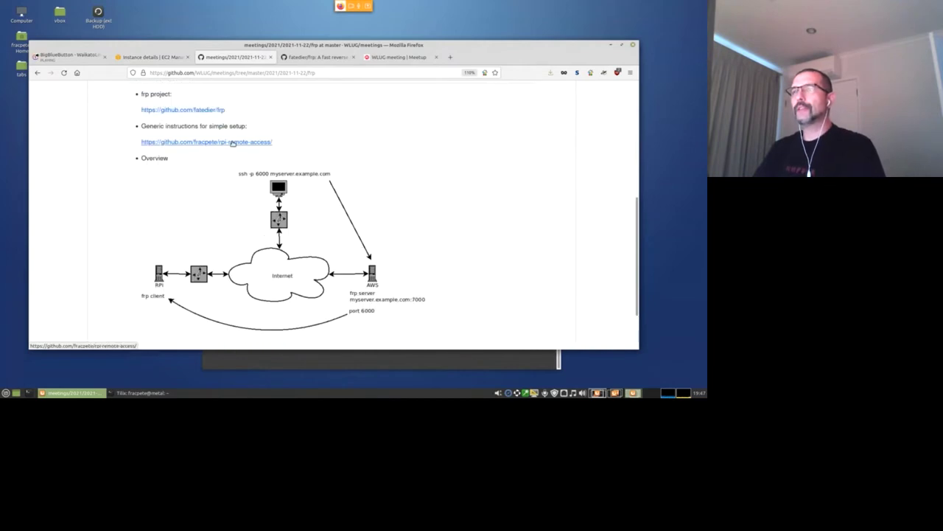
middle_click(233, 142)
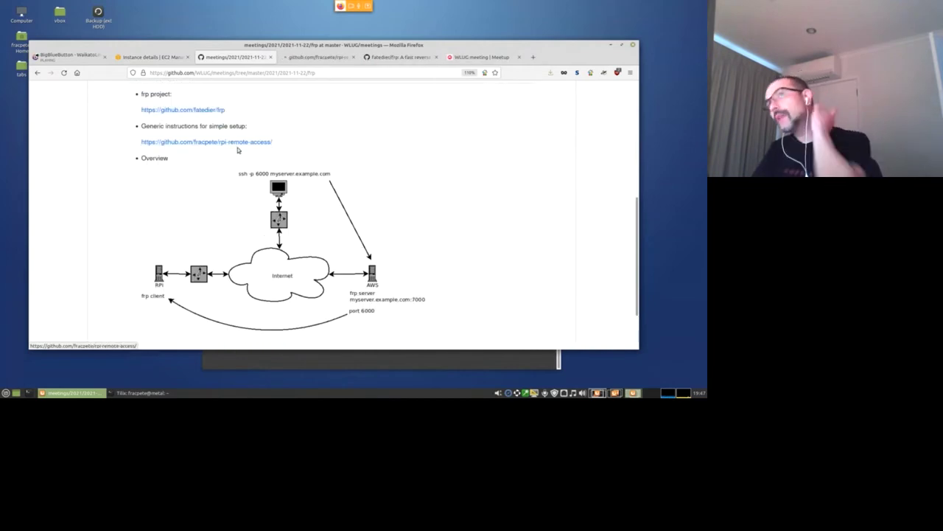
left_click(306, 59)
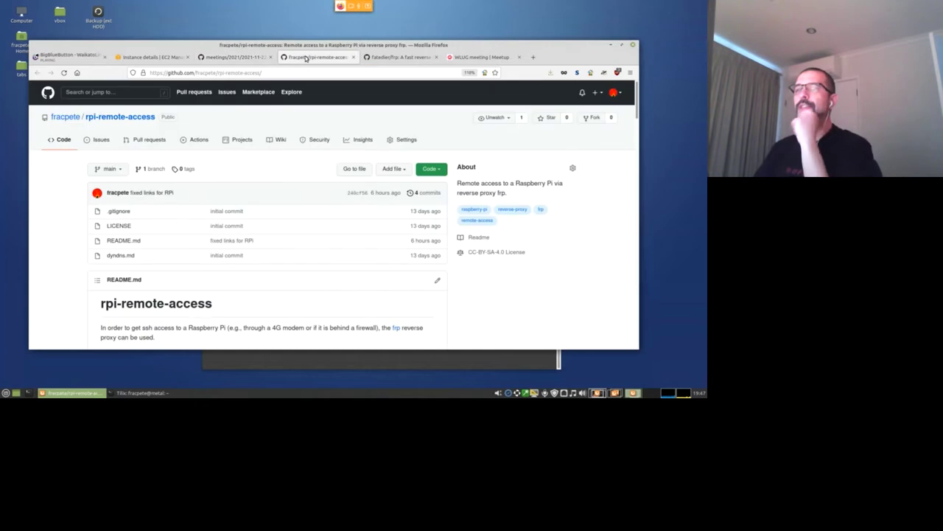
scroll(294, 251, "down", 2)
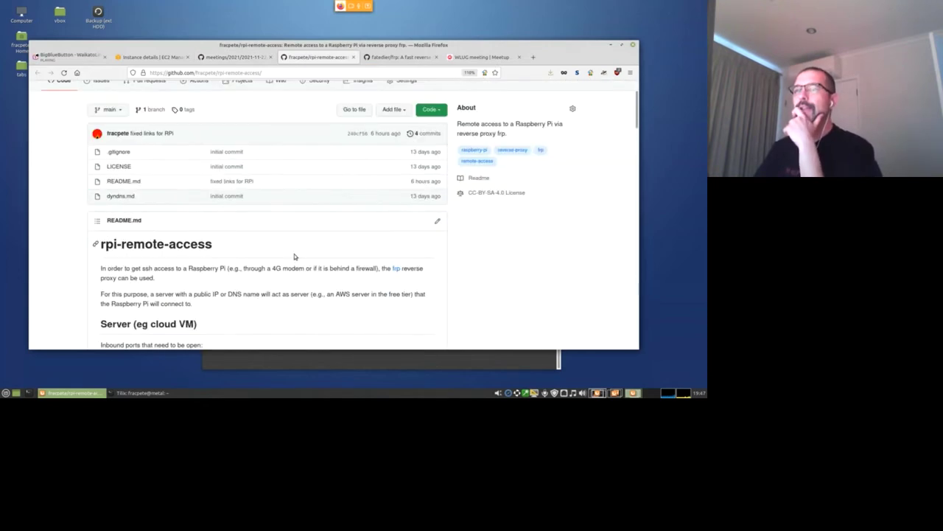
Copy the rpi-remote-access repository URL and post it in the BigBlueButton public chat
left_click(279, 73)
key("ctrl+c")
left_click(70, 57)
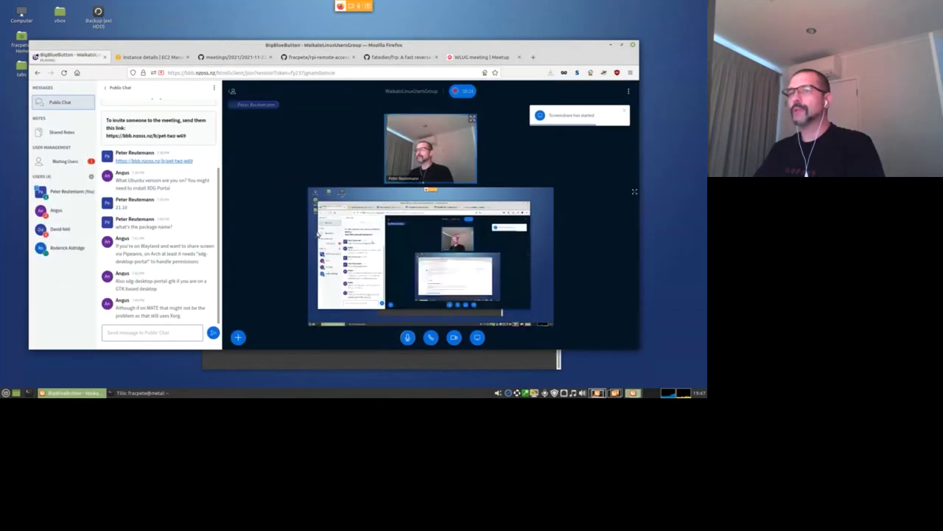
left_click(147, 334)
key("ctrl+v")
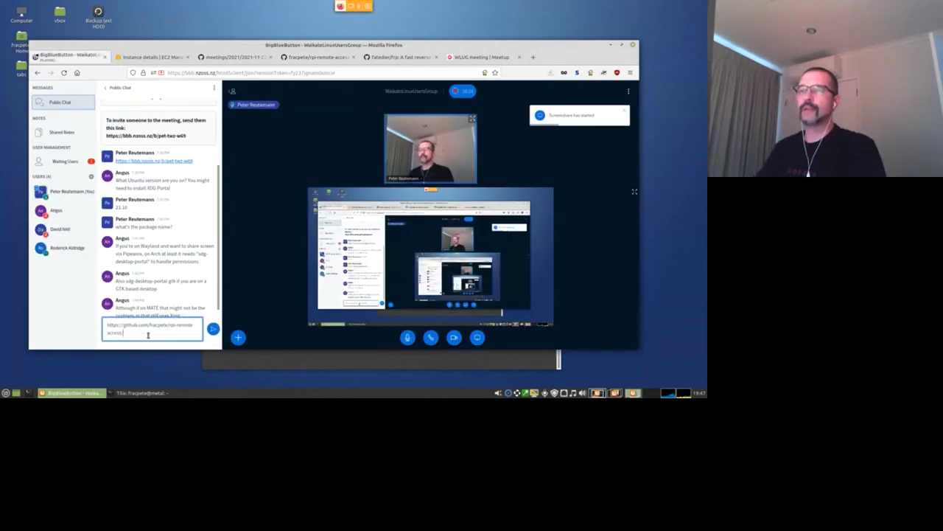
key("Return")
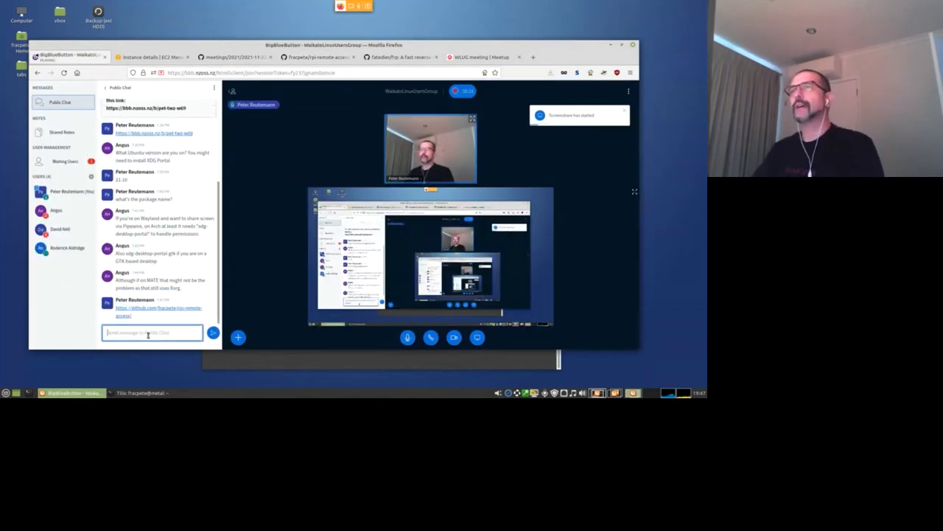
Return to the rpi-remote-access README and read the server section's inbound ports and frp installation commands
left_click(237, 57)
left_click(310, 57)
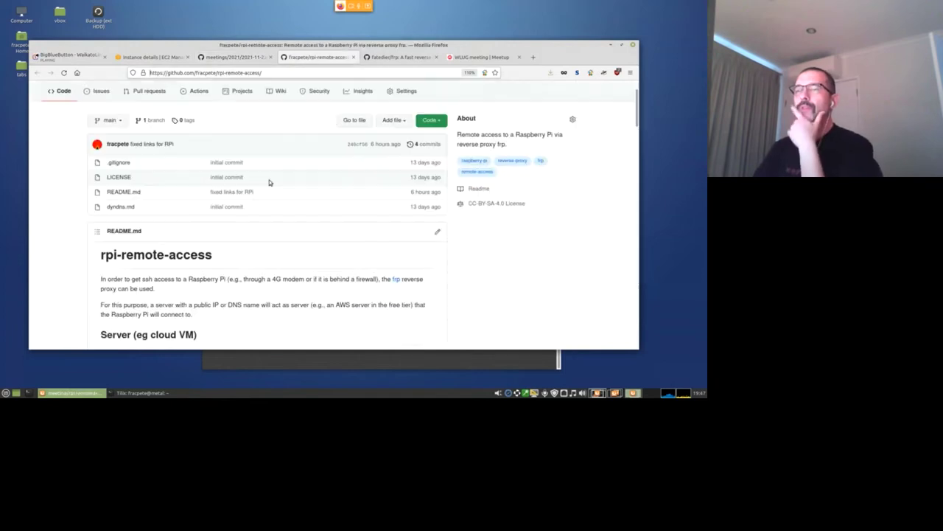
scroll(303, 287, "down", 4)
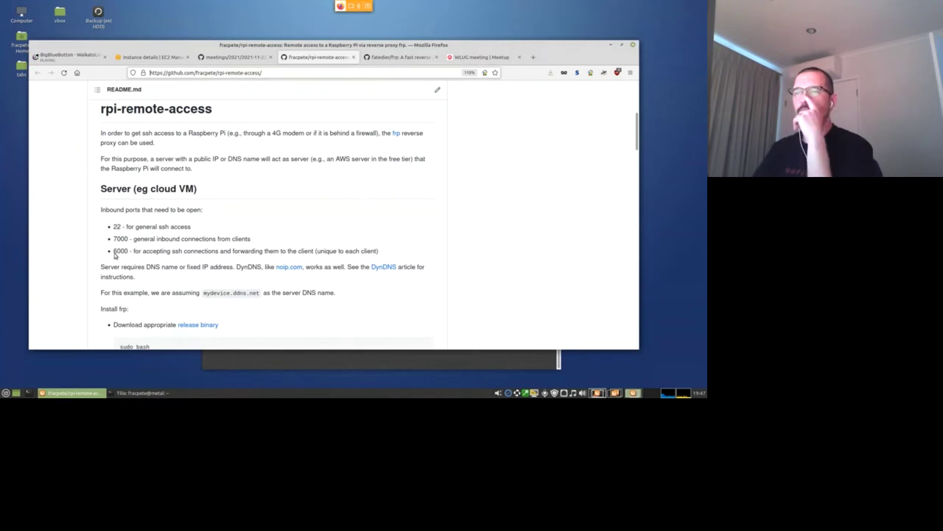
scroll(233, 294, "down", 1)
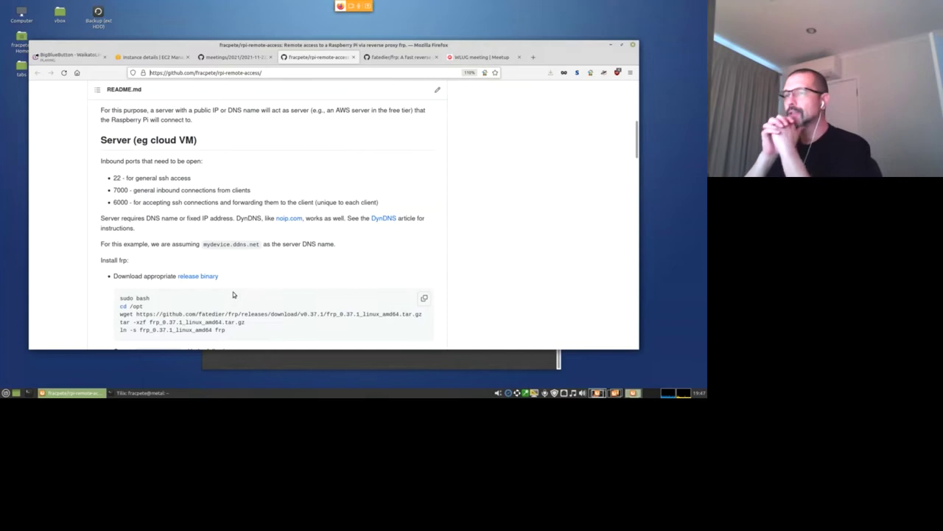
scroll(233, 294, "down", 1)
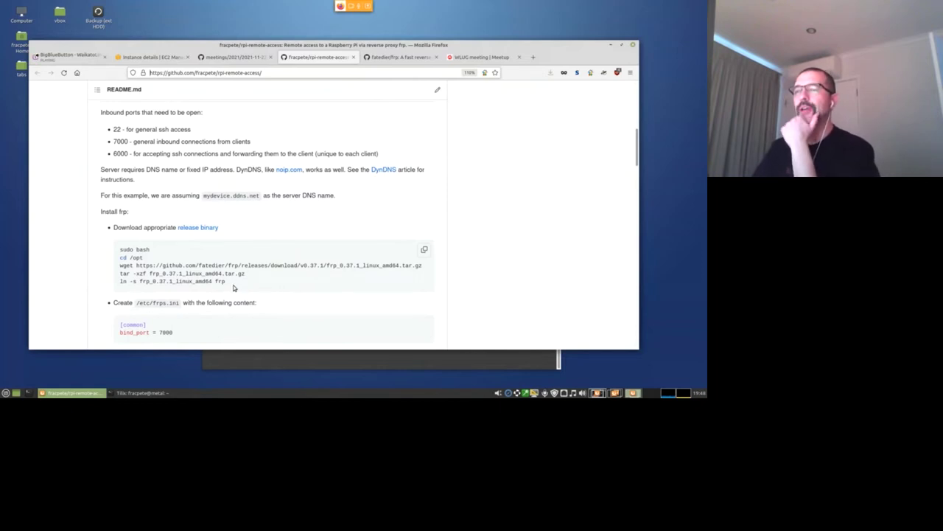
scroll(236, 288, "down", 2)
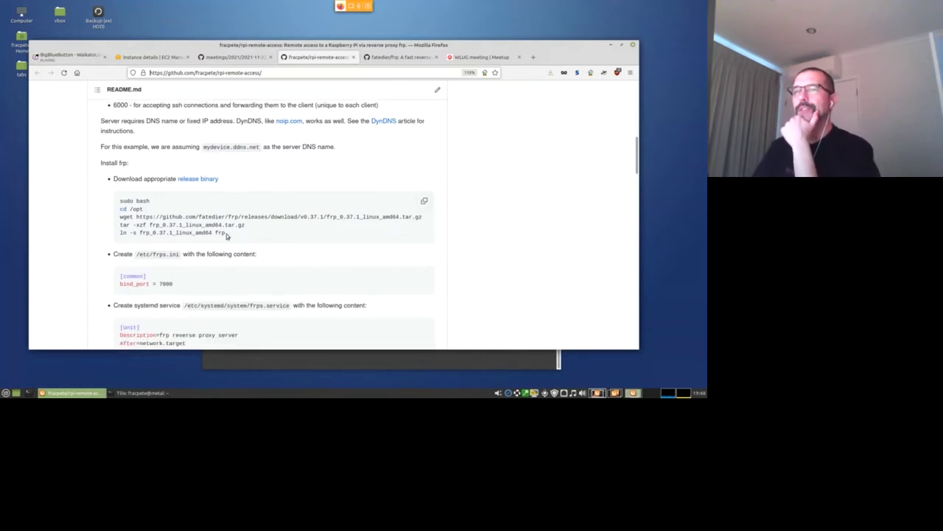
scroll(147, 221, "down", 2)
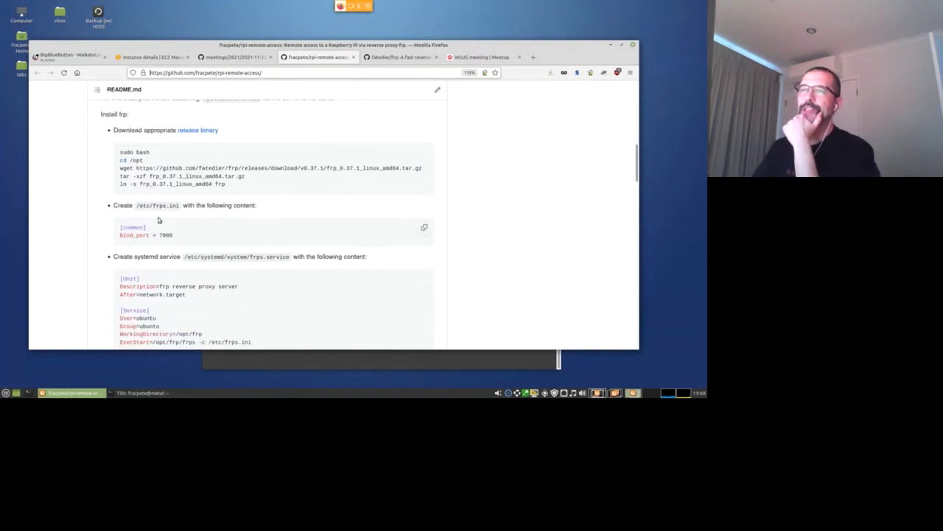
Examine the server's /etc/frps.ini bind port and the frps.service definition, highlighting its path and ExecStart command
left_click_drag(136, 208, 179, 209)
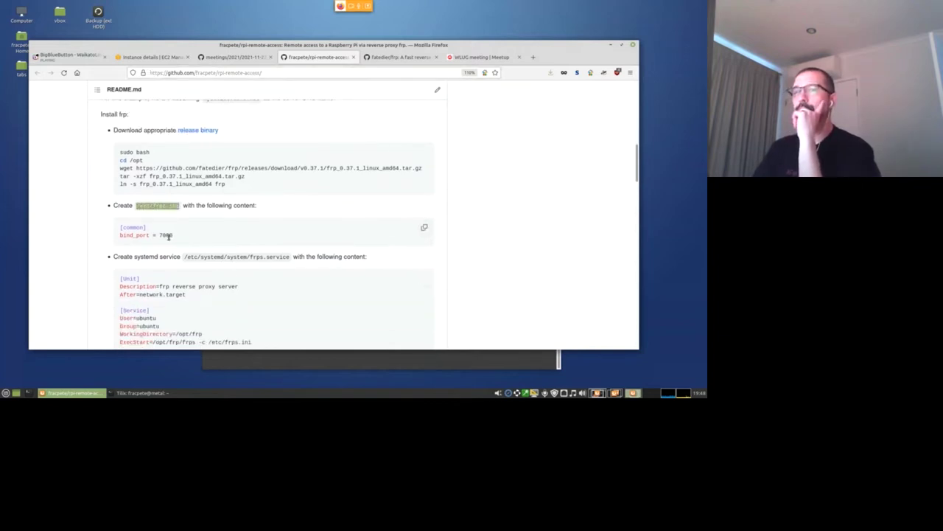
double_click(169, 235)
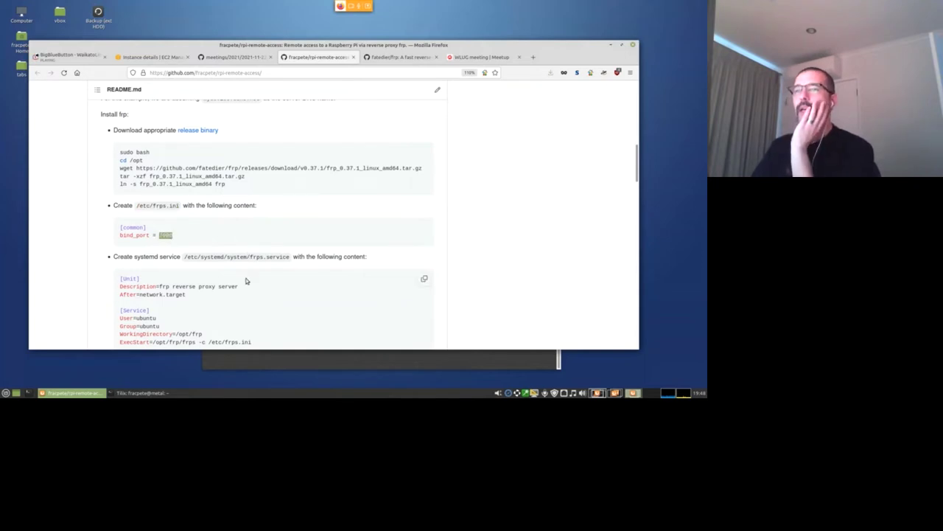
scroll(247, 280, "down", 3)
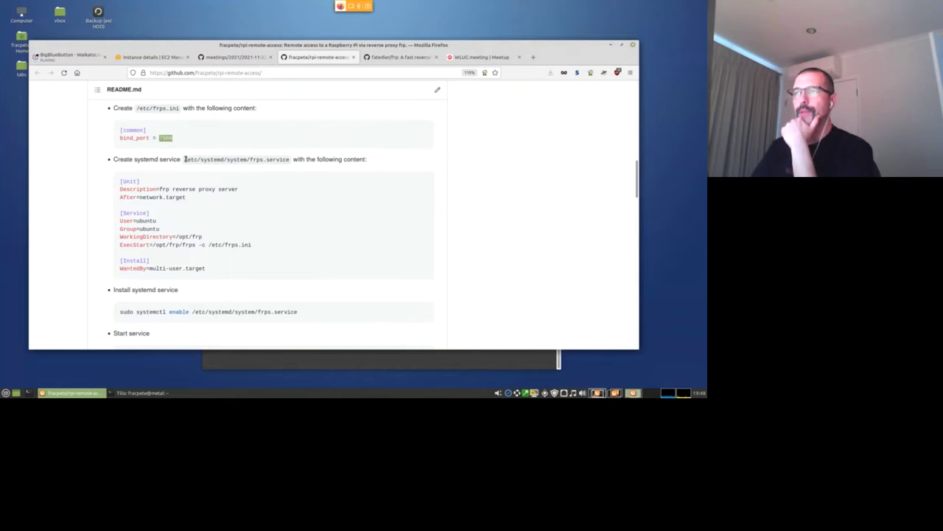
left_click_drag(185, 160, 290, 164)
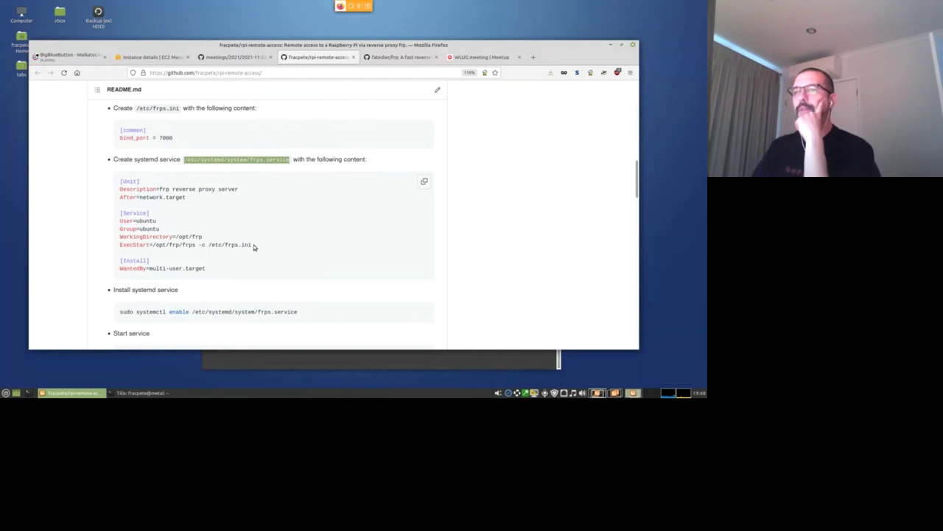
left_click_drag(253, 247, 157, 245)
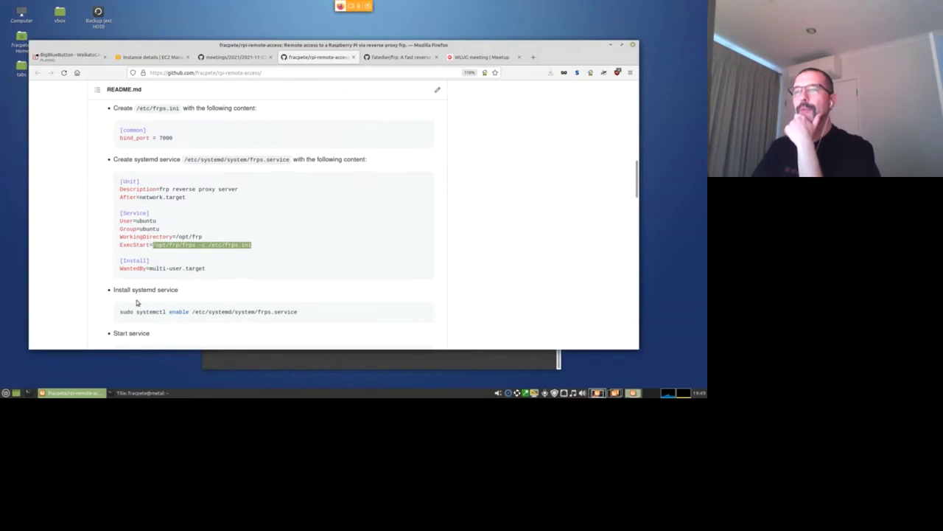
Review the server's systemctl commands for enabling and starting frps.service, highlighting each one
scroll(169, 296, "down", 1)
left_click_drag(123, 263, 300, 266)
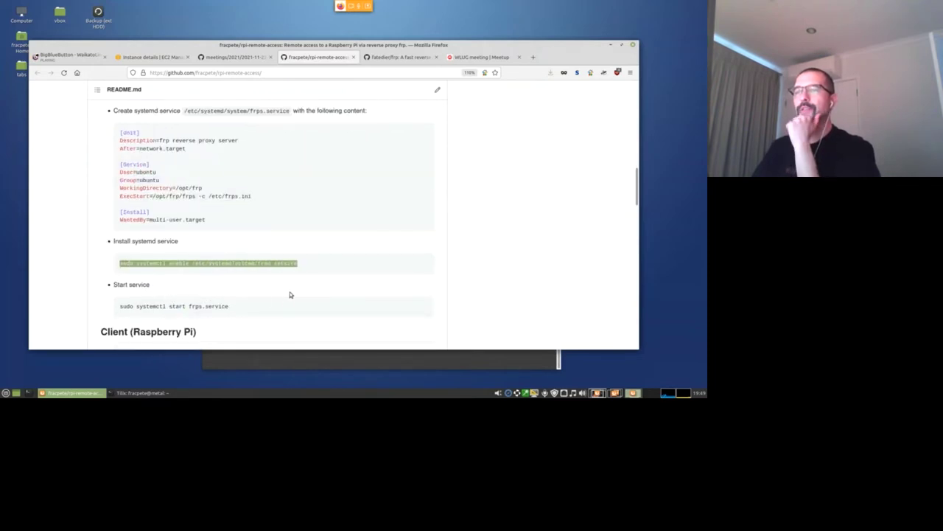
scroll(290, 295, "down", 2)
left_click_drag(230, 257, 119, 258)
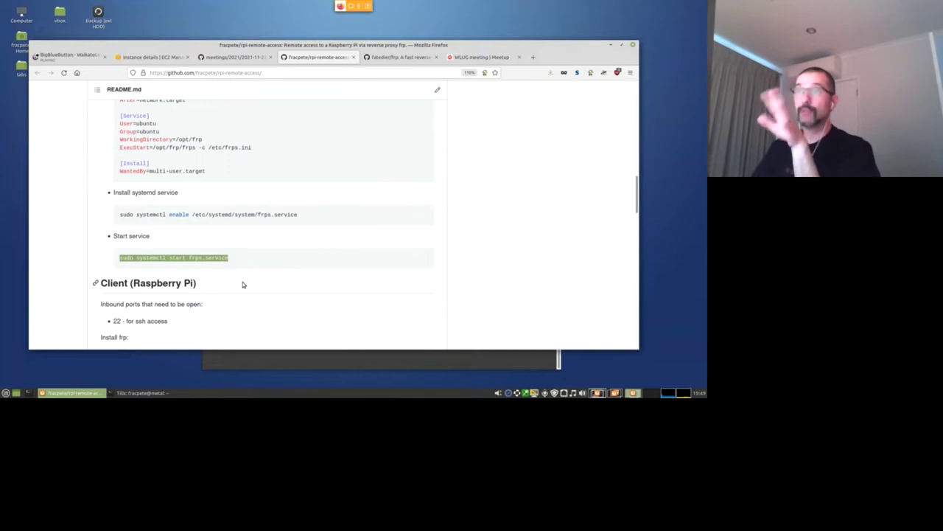
Review the Raspberry Pi client's inbound SSH port and the 32-bit and 64-bit frp installation commands, highlighting the differing architecture names
scroll(243, 285, "down", 3)
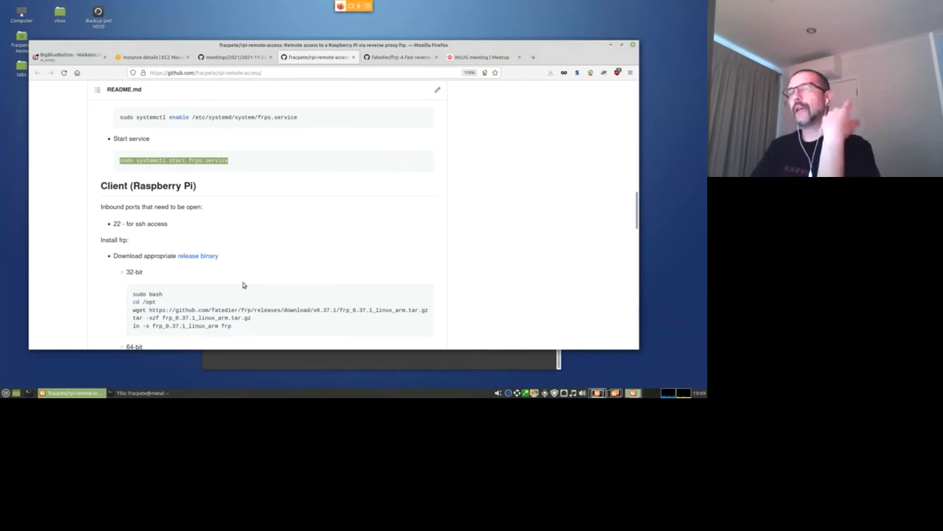
scroll(244, 285, "down", 2)
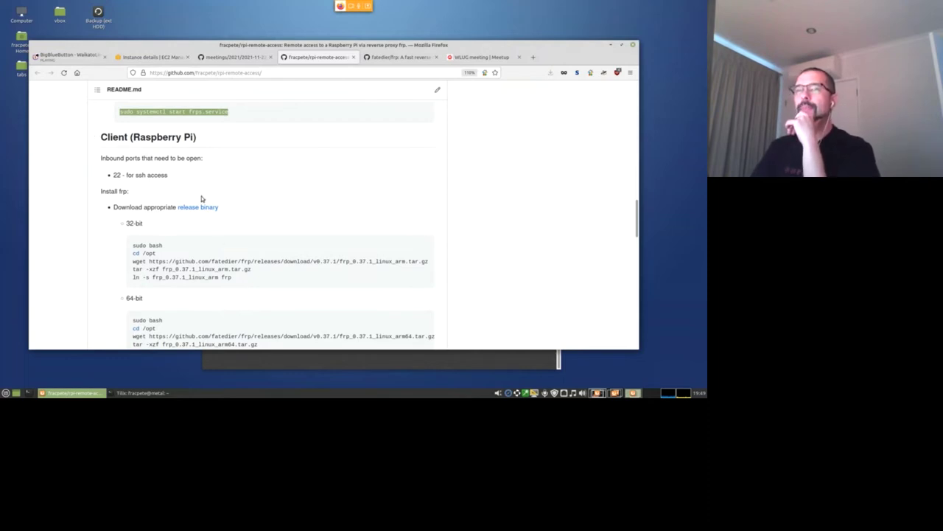
double_click(117, 175)
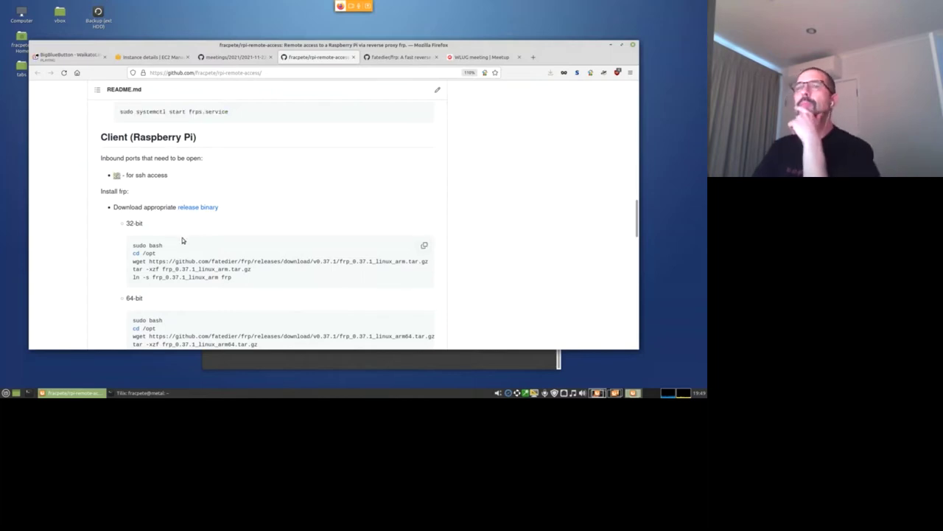
scroll(183, 239, "down", 1)
double_click(134, 174)
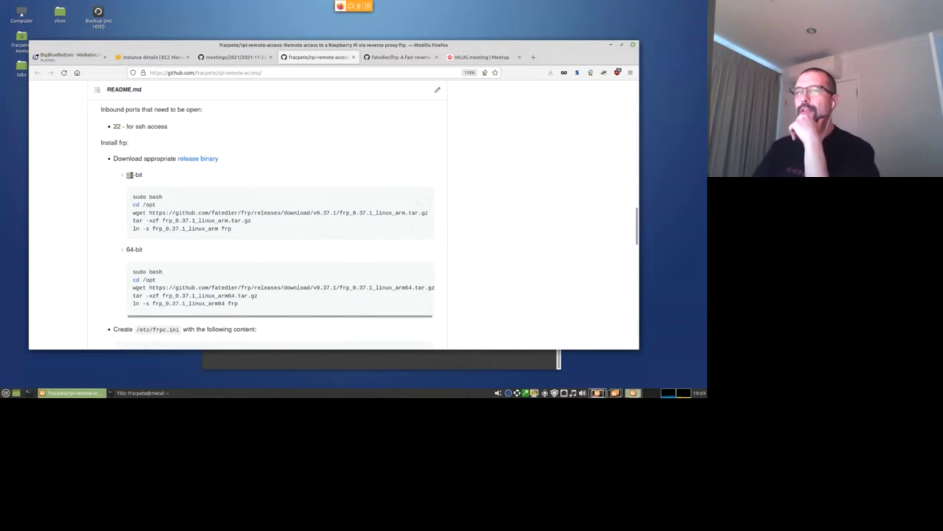
double_click(131, 249)
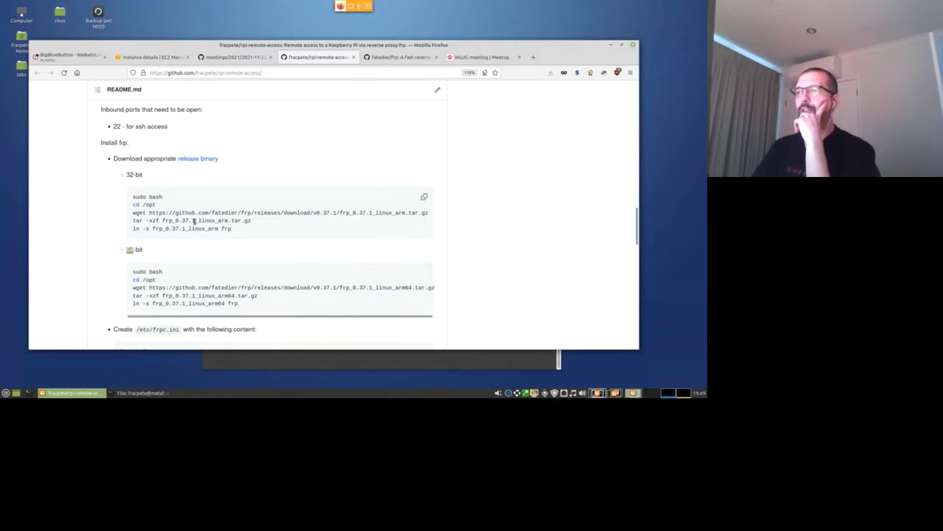
left_click_drag(384, 213, 411, 213)
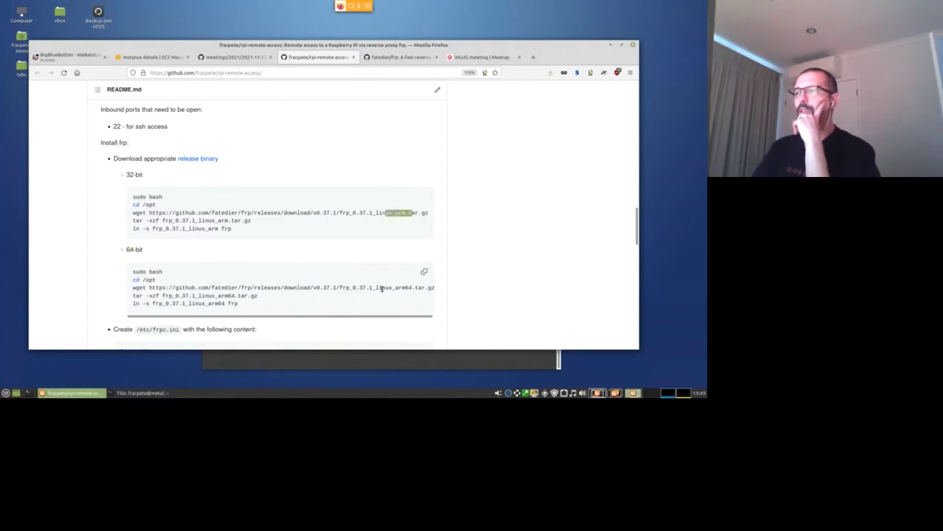
left_click_drag(381, 288, 411, 287)
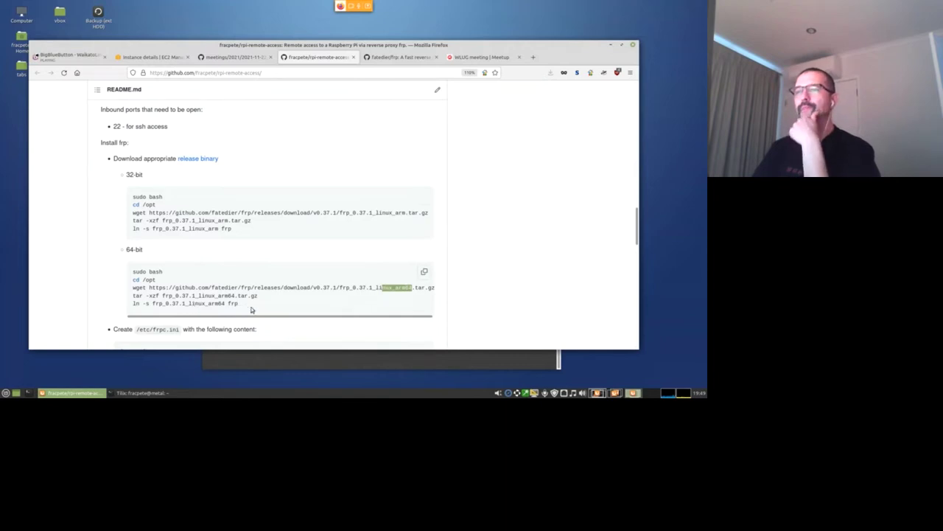
Examine the client's /etc/frpc.ini content, highlighting the server address and port, the ssh section, its type, and the local and remote ports
scroll(259, 310, "down", 4)
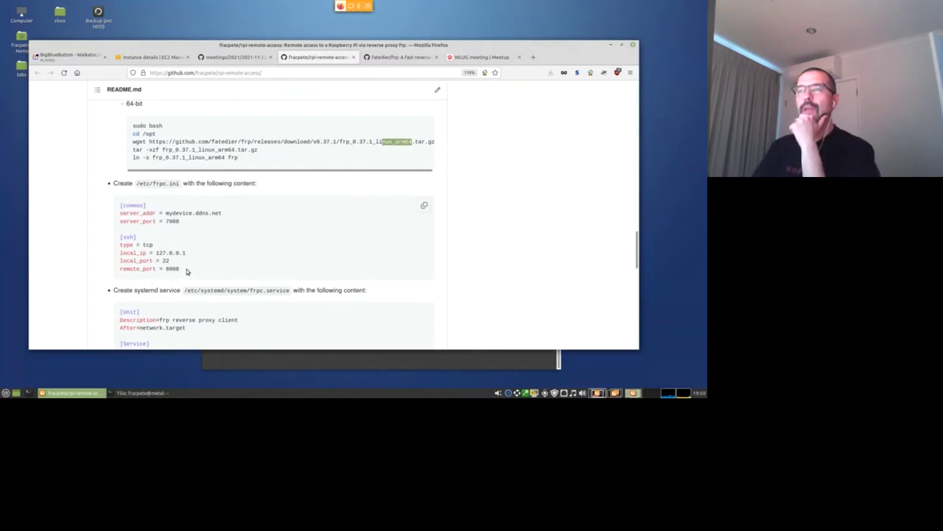
left_click_drag(186, 271, 117, 206)
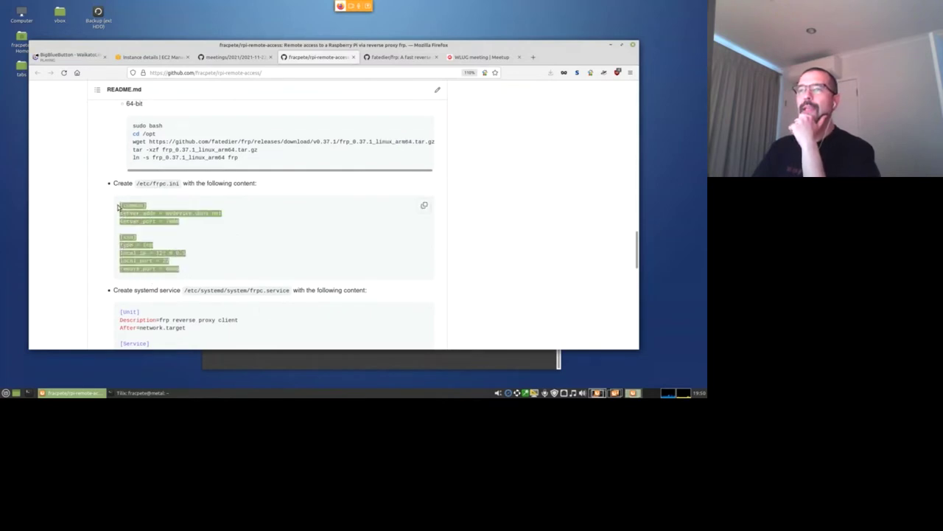
left_click(187, 232)
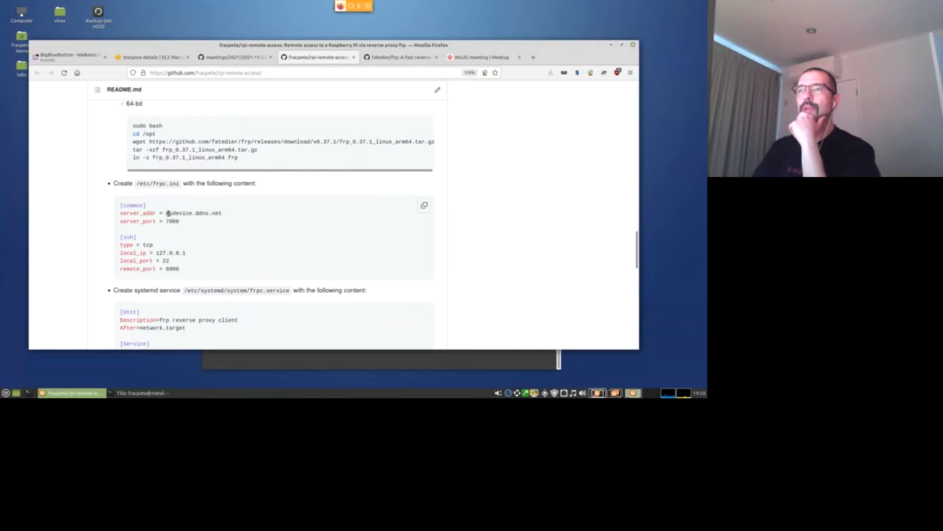
left_click_drag(166, 213, 224, 215)
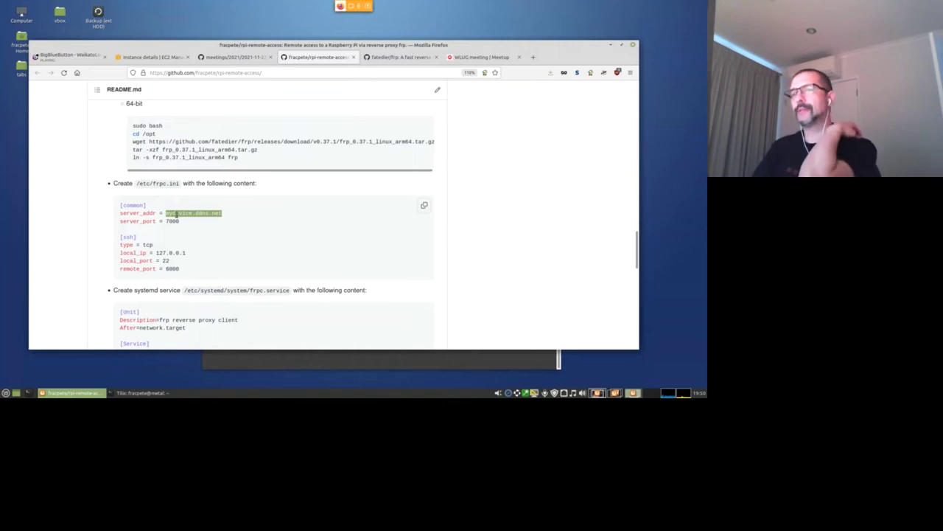
double_click(172, 221)
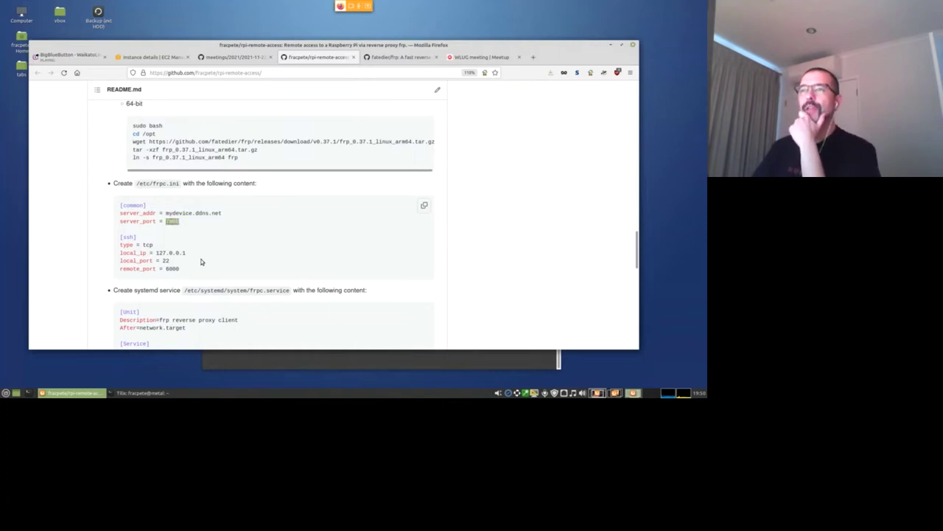
left_click_drag(120, 237, 148, 238)
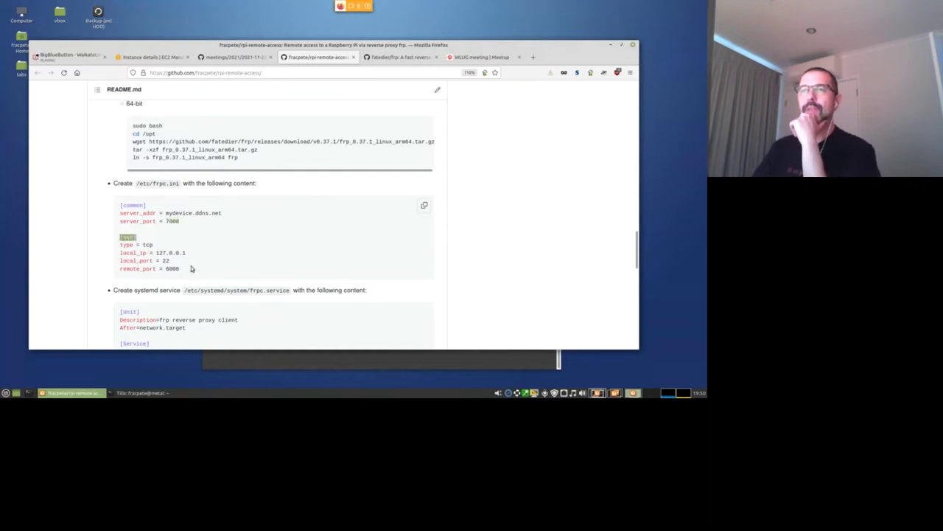
left_click(148, 244)
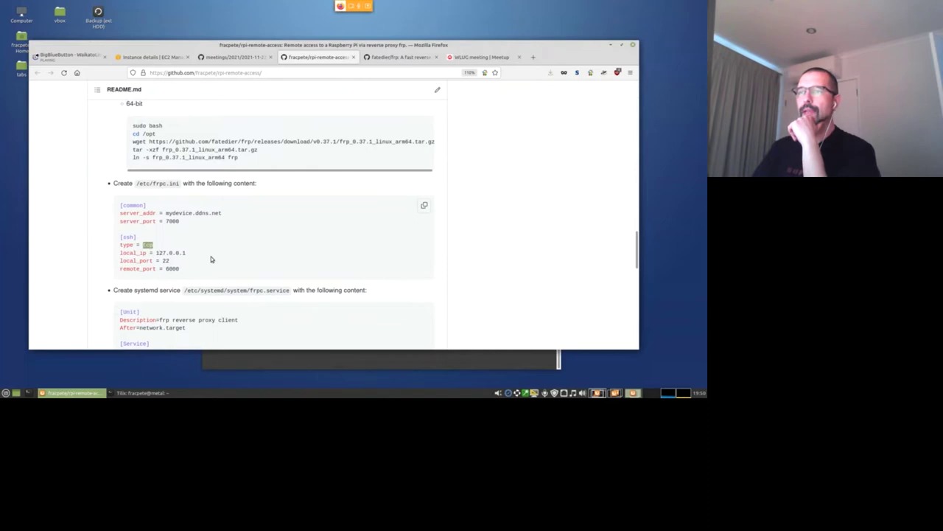
double_click(165, 260)
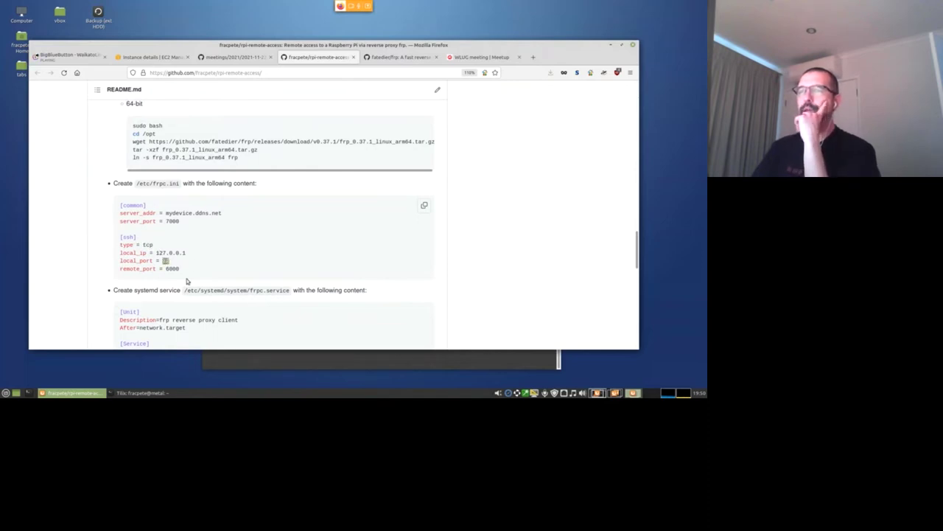
double_click(172, 269)
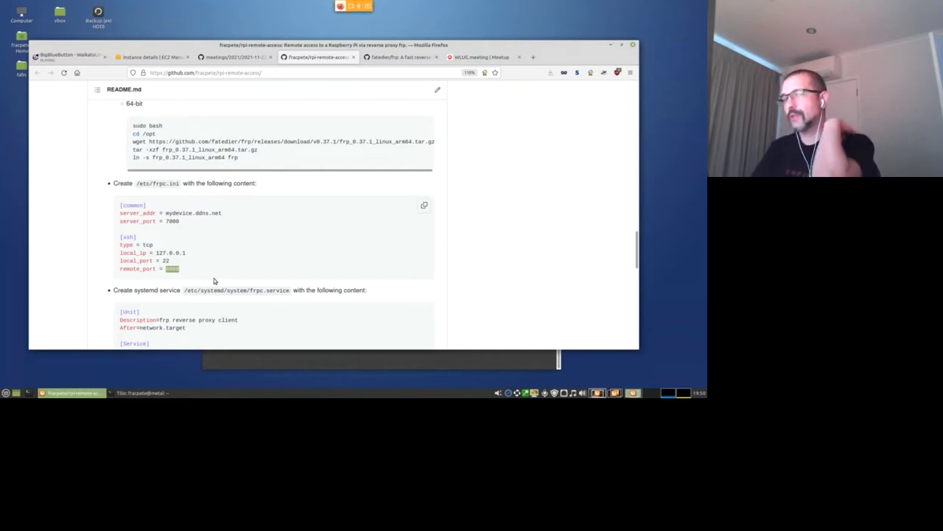
double_click(166, 260)
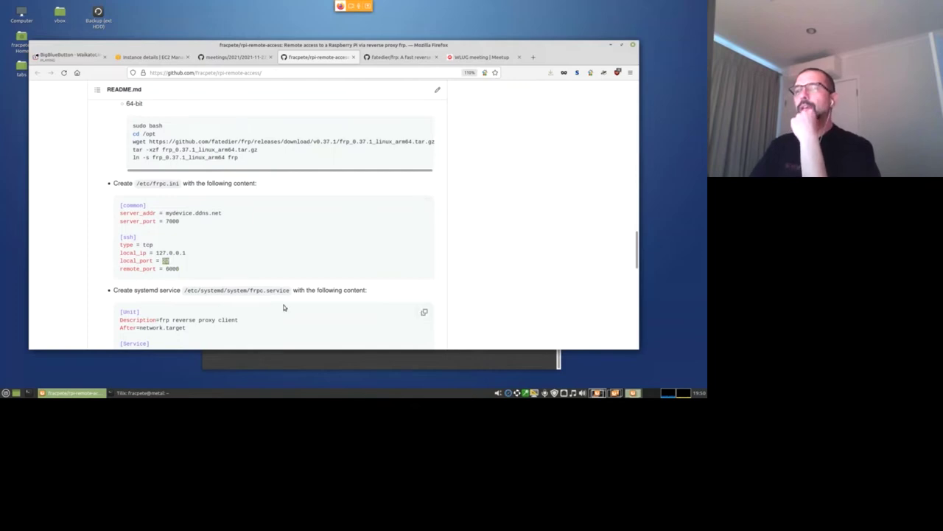
Examine the client's frpc.service definition, highlighting its file path, the ExecStart command and the frpc binary name
scroll(283, 308, "down", 4)
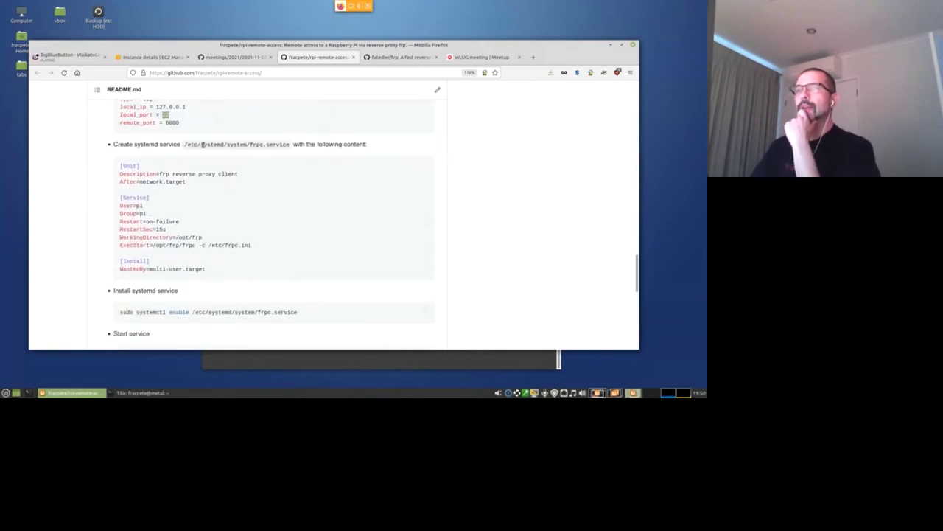
left_click_drag(184, 145, 283, 149)
left_click(218, 208)
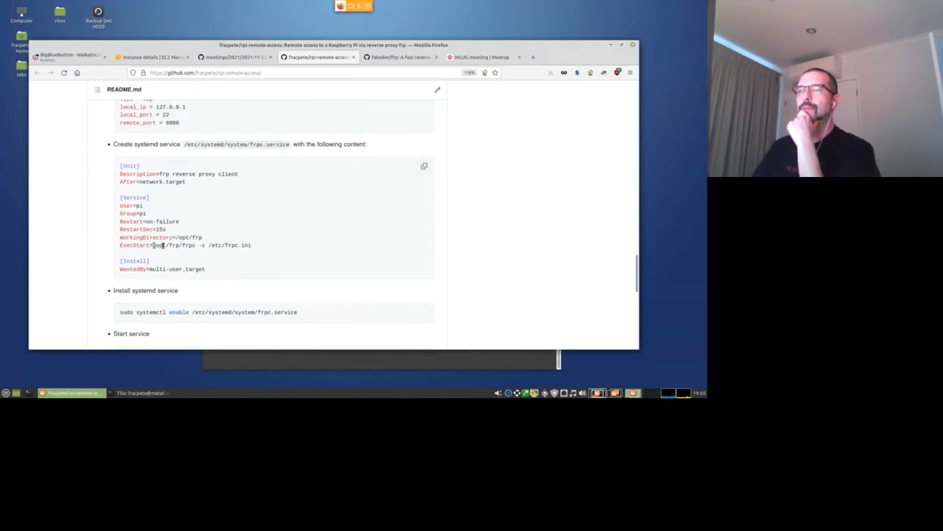
left_click_drag(153, 246, 231, 245)
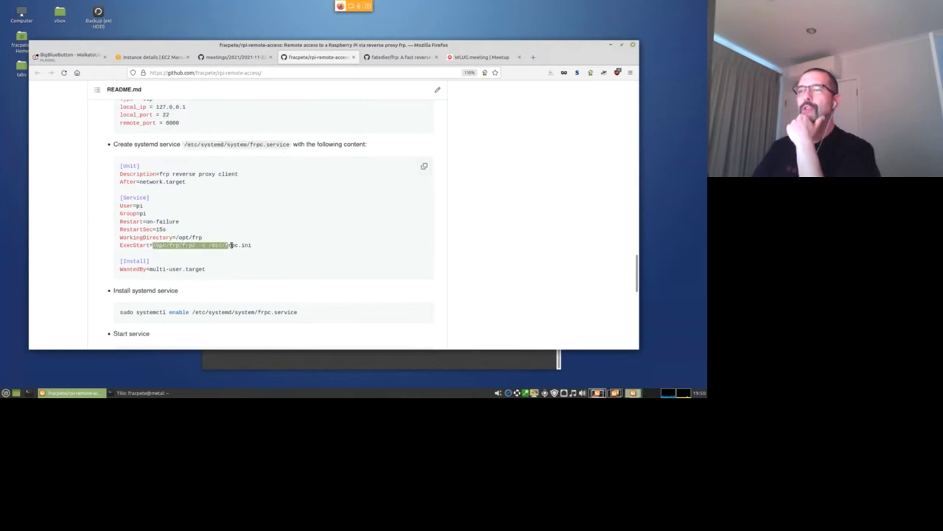
double_click(188, 246)
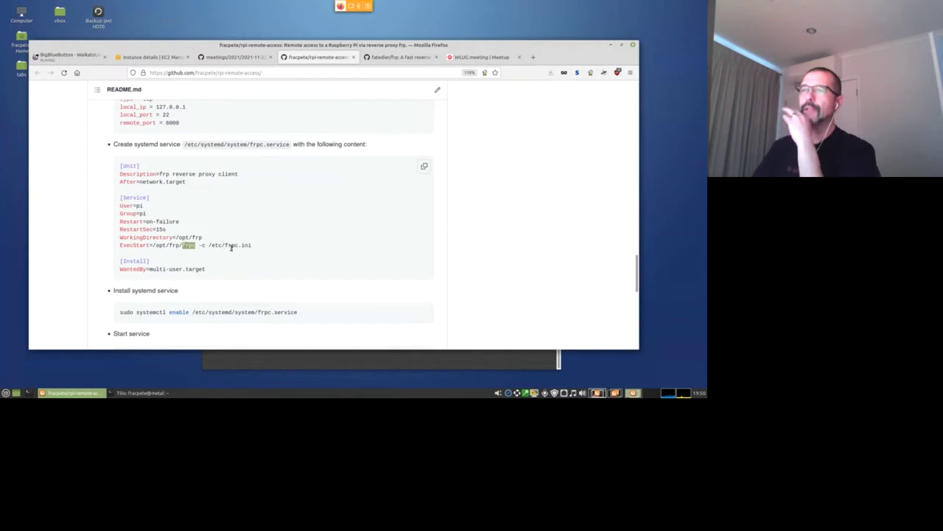
Review the client's systemctl commands for enabling and starting frpc.service, highlighting each one
scroll(262, 294, "down", 3)
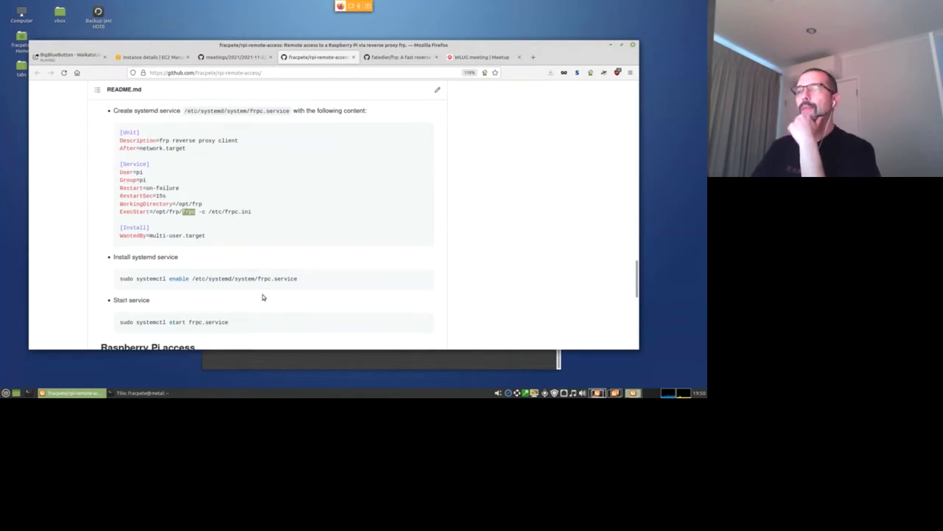
left_click_drag(298, 214, 118, 215)
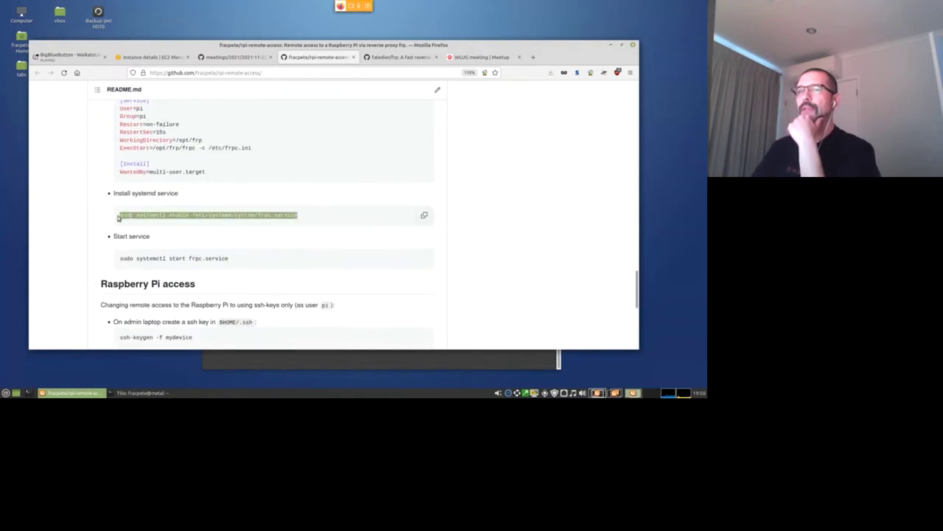
left_click_drag(229, 258, 118, 258)
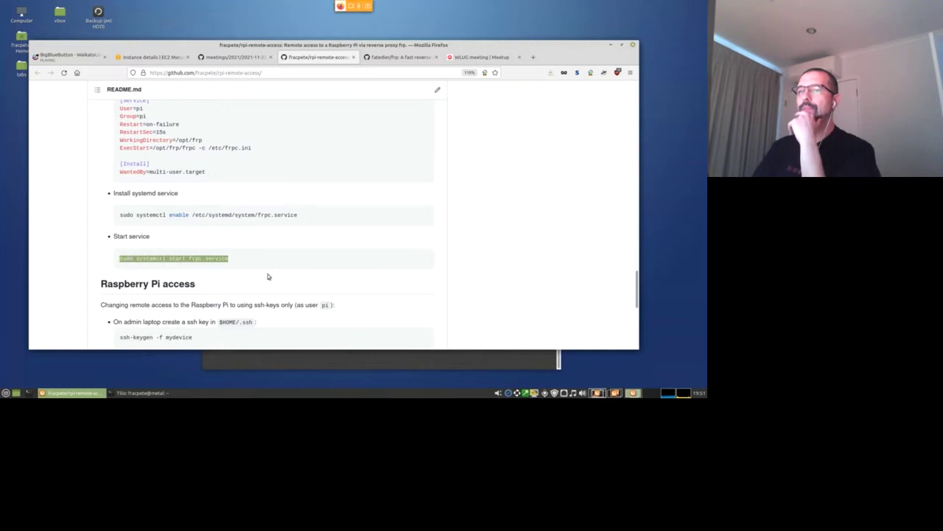
Read the Raspberry Pi access instructions on SSH keys, highlighting authorized_keys and the Host mydevice entry for $HOME/.ssh/config
scroll(267, 274, "down", 3)
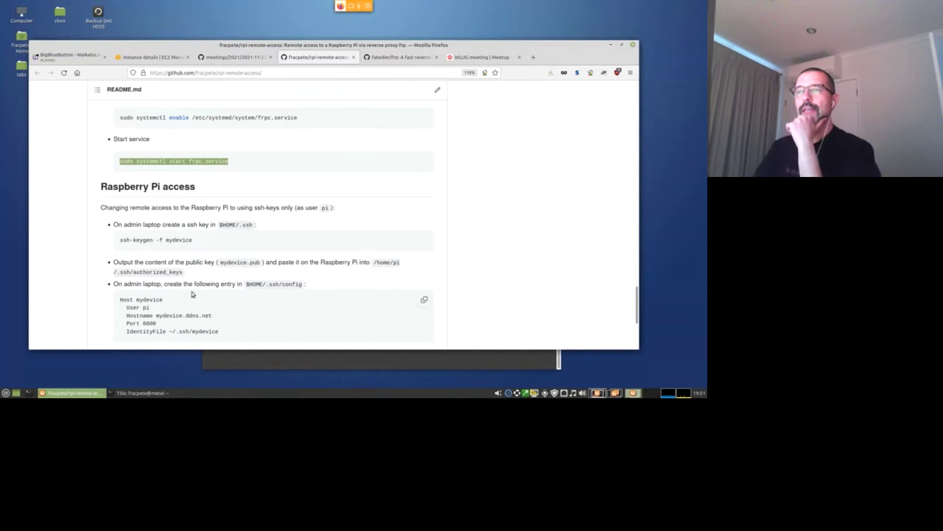
scroll(159, 223, "down", 1)
double_click(159, 223)
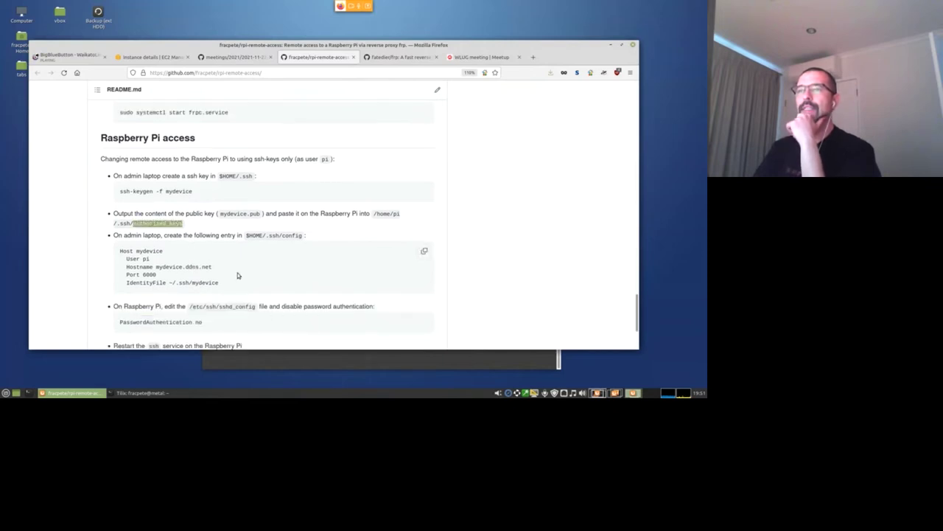
left_click(243, 273)
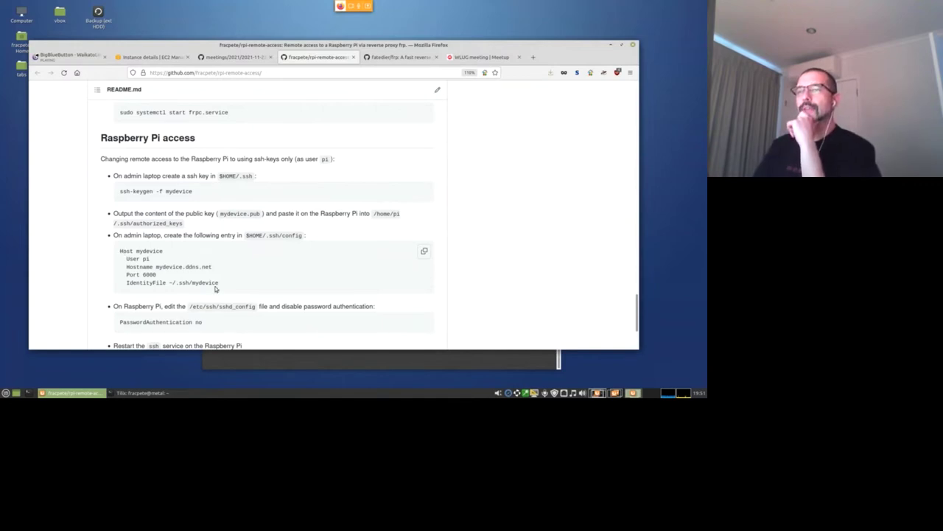
left_click_drag(221, 284, 121, 250)
left_click(264, 306)
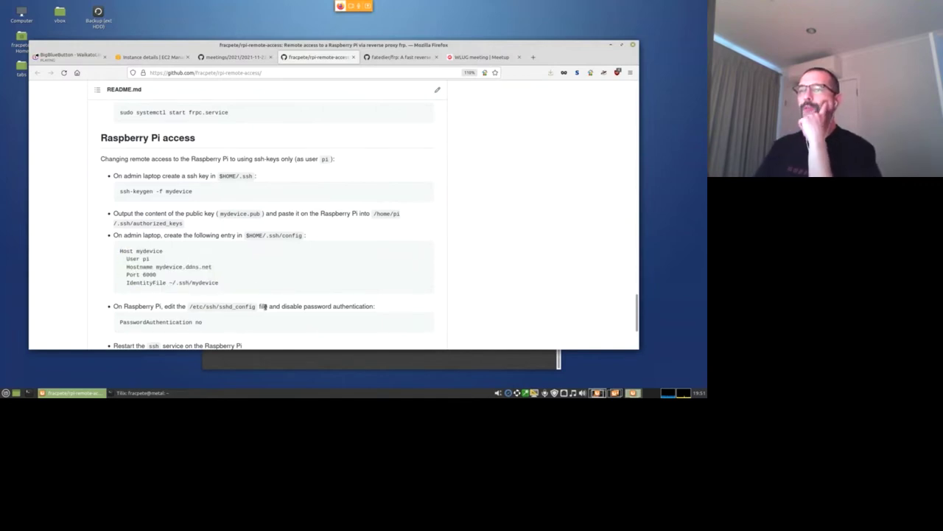
Review how to disable password authentication in /etc/ssh/sshd_config and restart ssh, highlighting the setting and the restart command
scroll(263, 305, "down", 1)
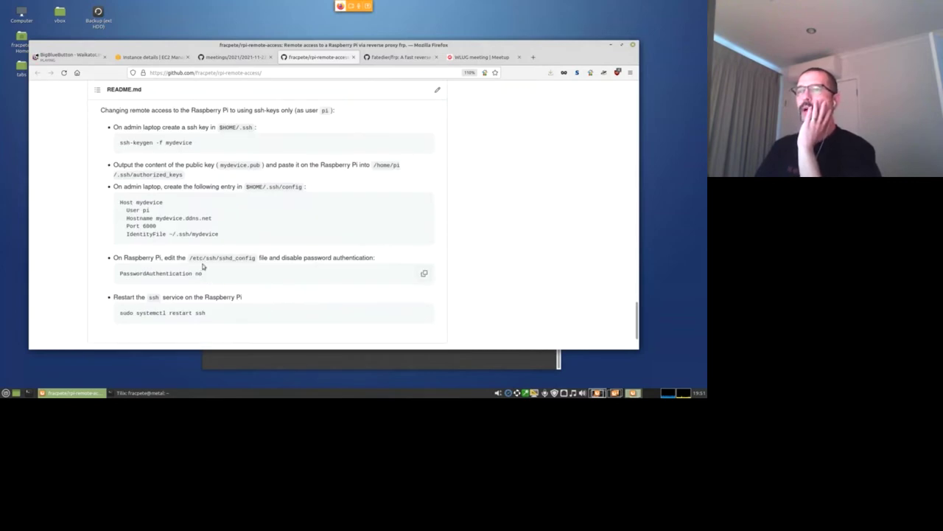
left_click_drag(205, 274, 120, 275)
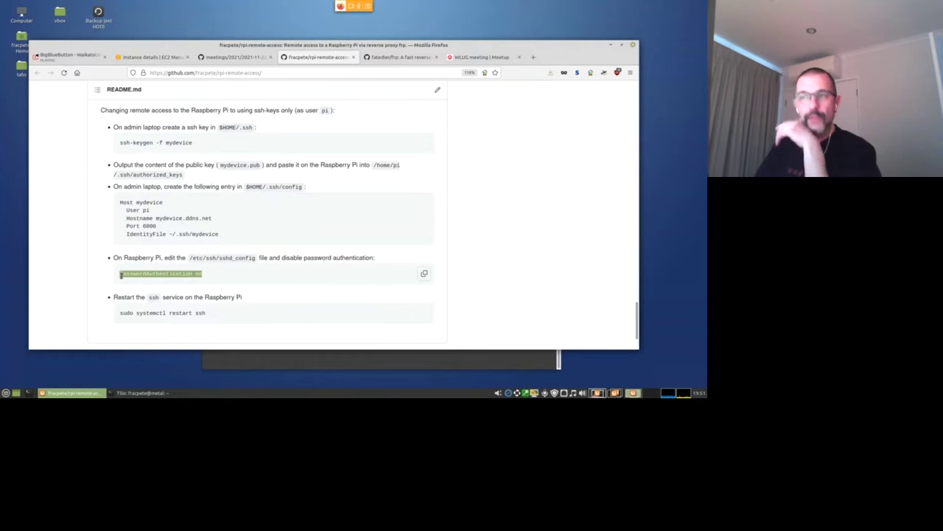
scroll(246, 294, "down", 1)
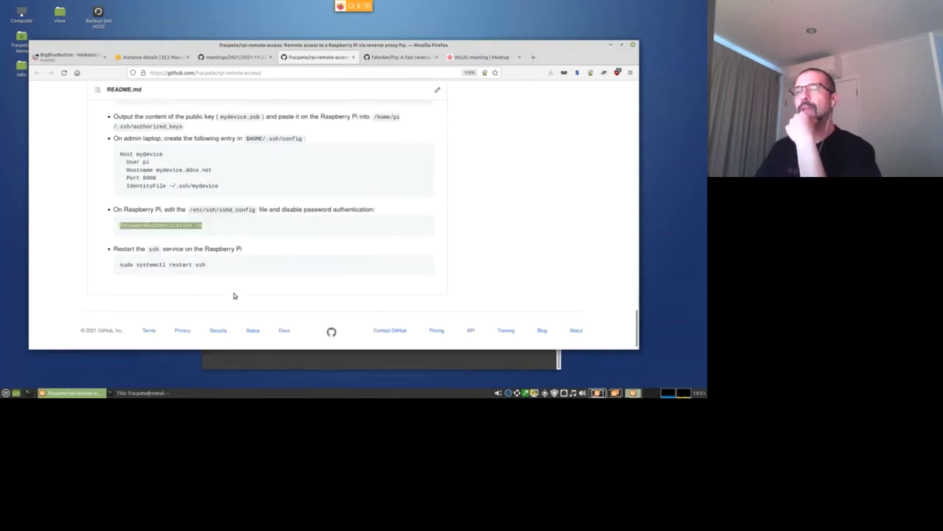
left_click_drag(208, 264, 122, 264)
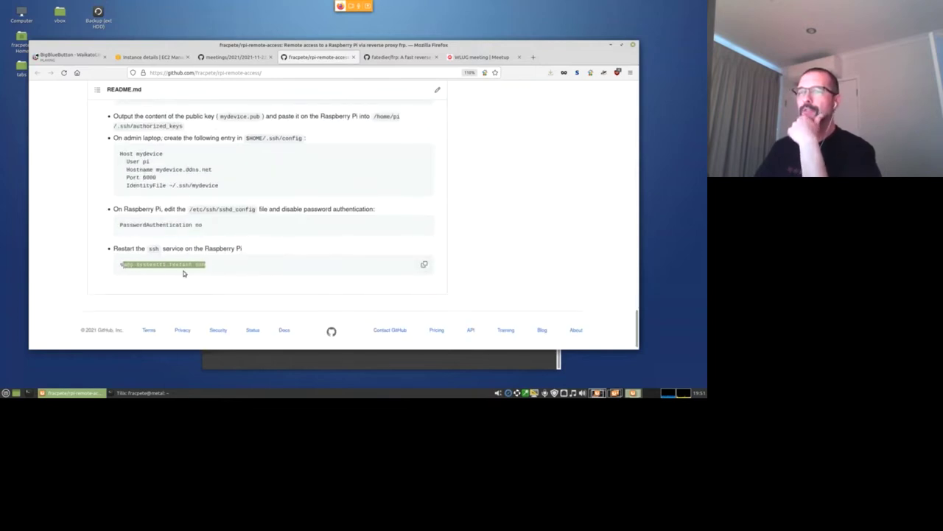
left_click(256, 268)
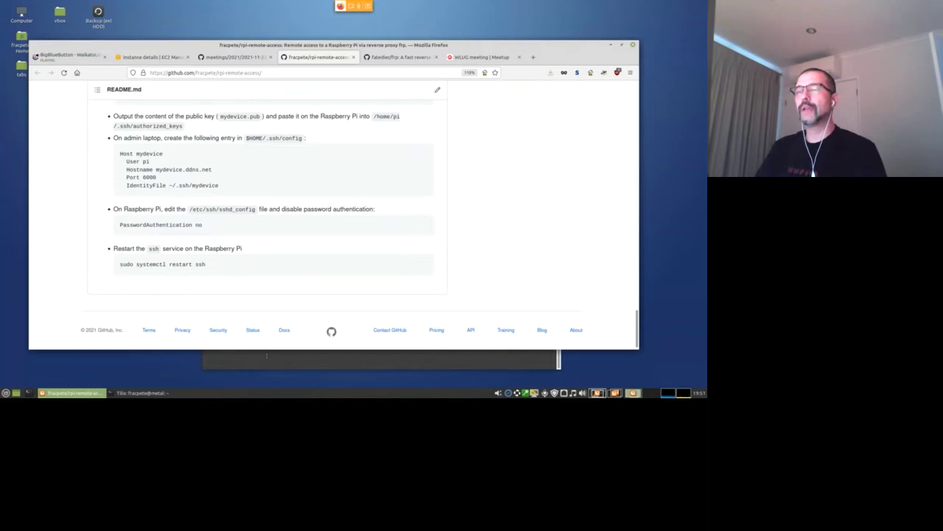
left_click(266, 358)
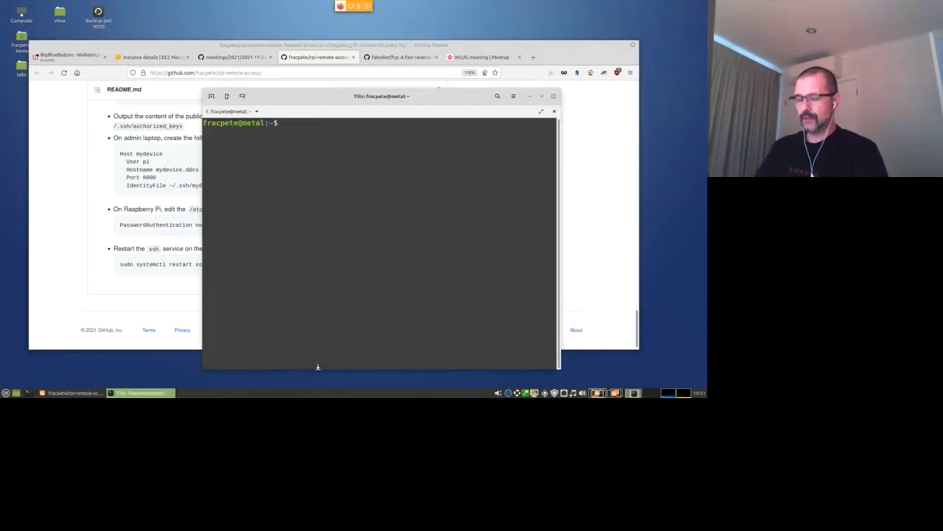
type("clear")
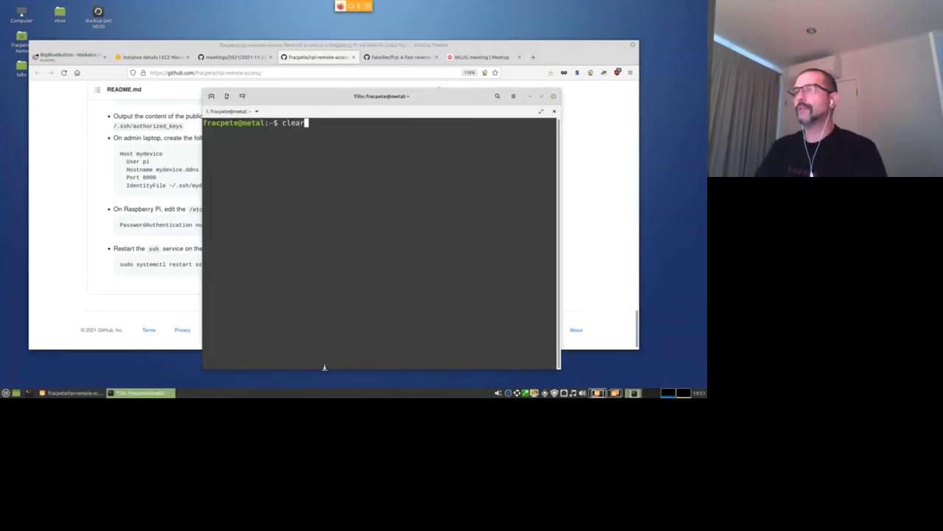
key("Return")
key("Up")
key("Up")
key("Up")
key("Up")
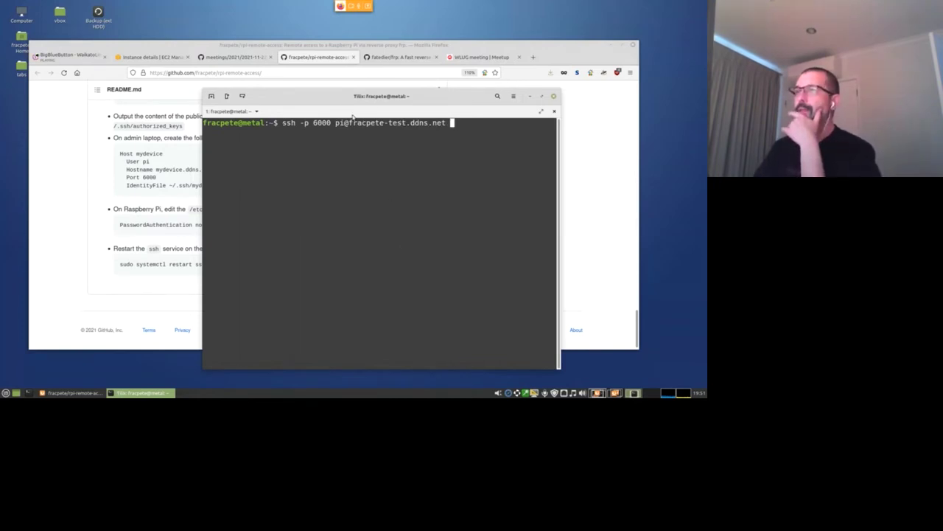
double_click(390, 123)
left_click(390, 126)
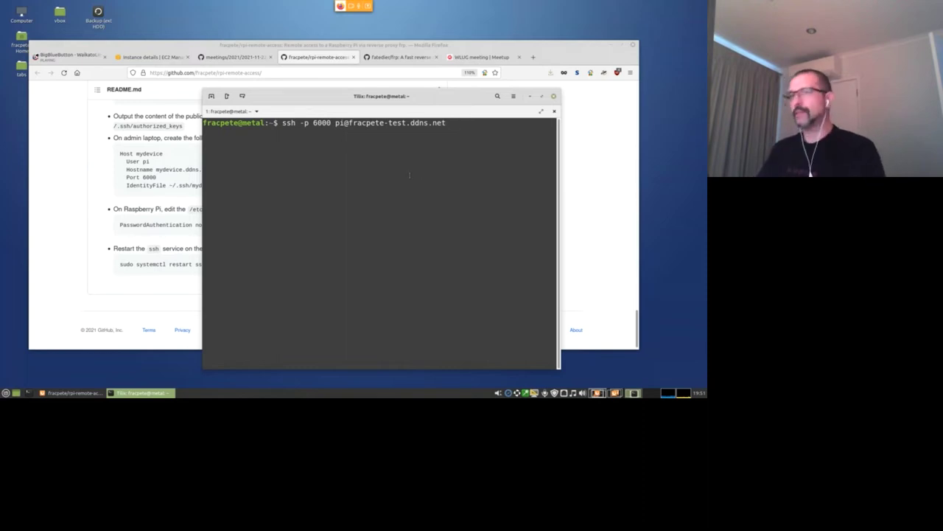
key("Return")
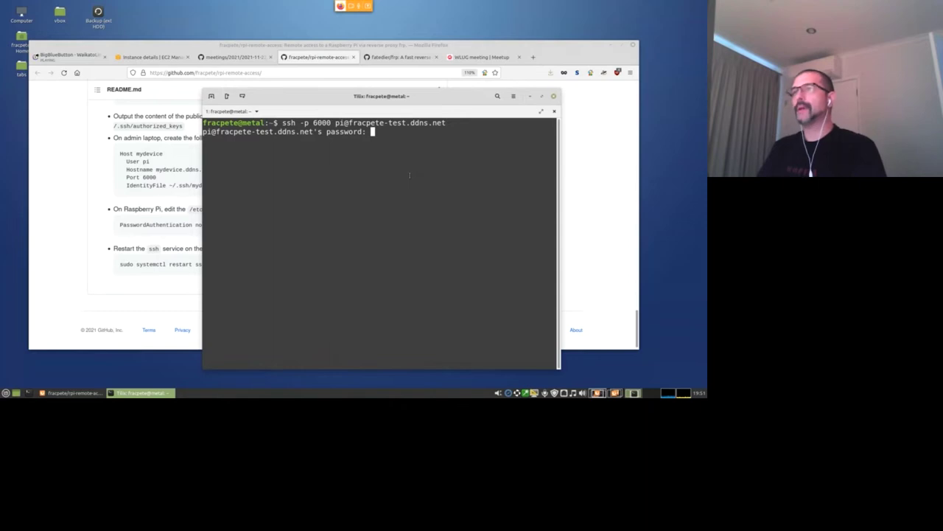
key("Return")
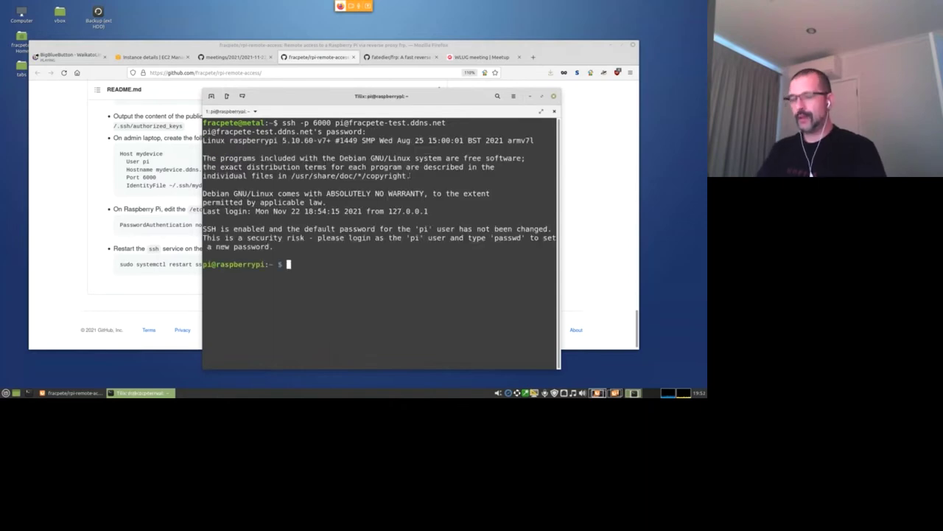
Run uname and uname -a in the remote session to check the Raspberry Pi's system information
type("uname")
key("Return")
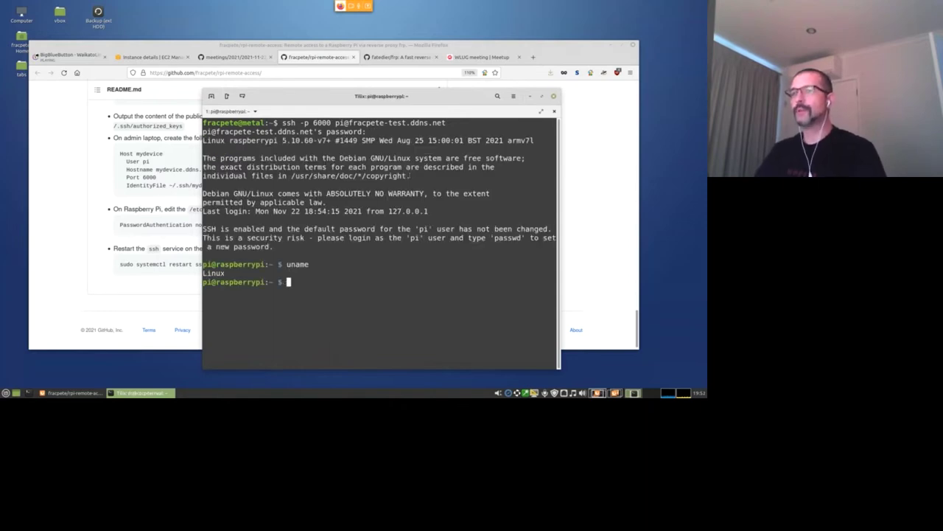
type("uname -a")
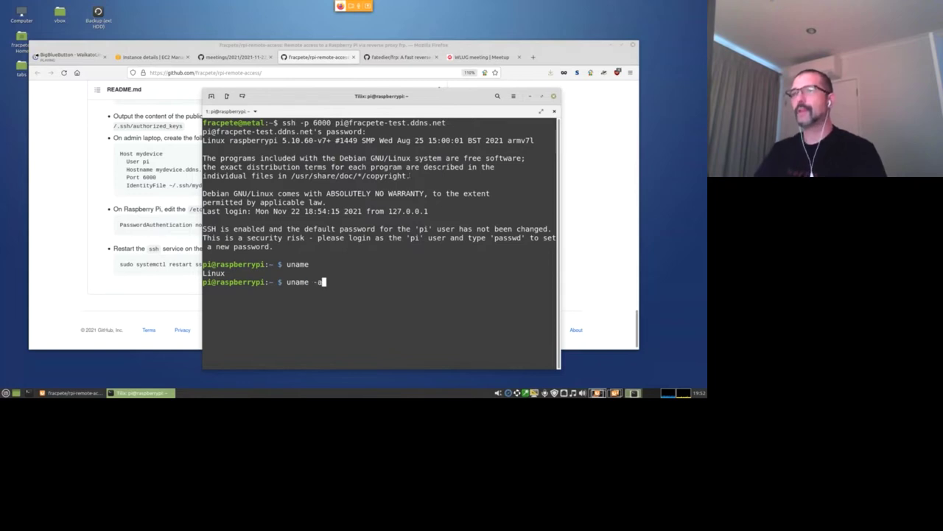
key("Return")
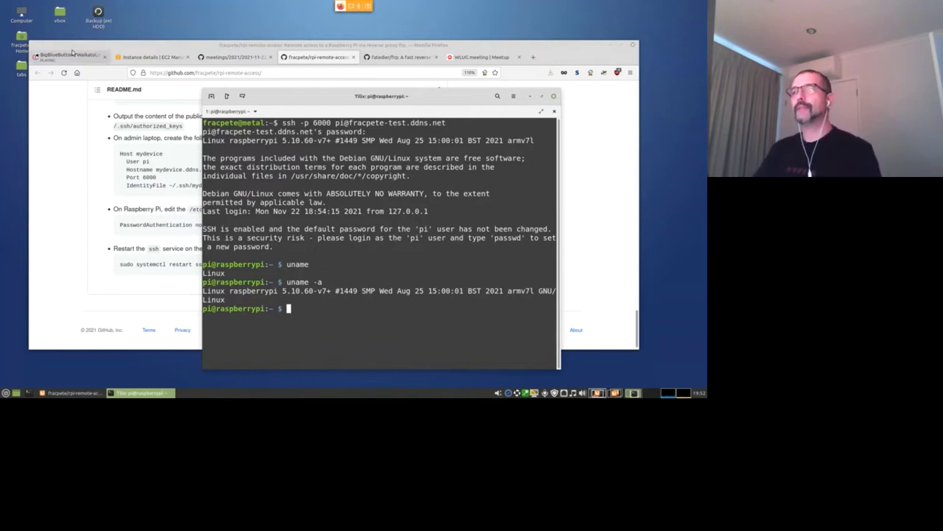
Switch to the BigBlueButton meeting, review the waiting users and accept the pending guest
left_click(71, 58)
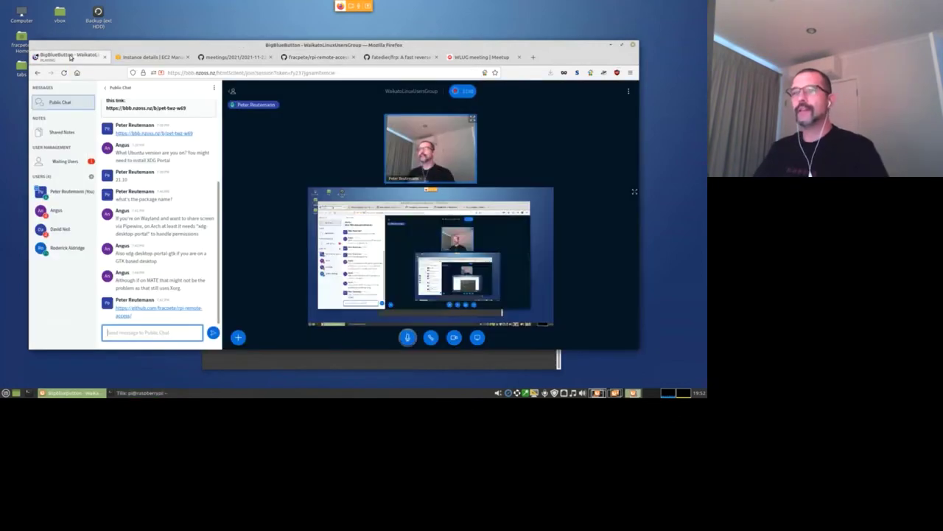
left_click(65, 160)
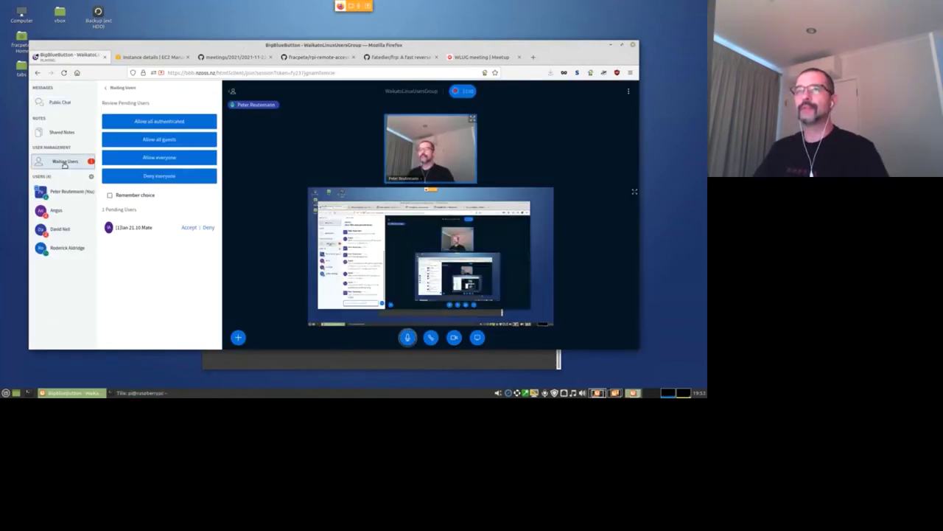
left_click(188, 228)
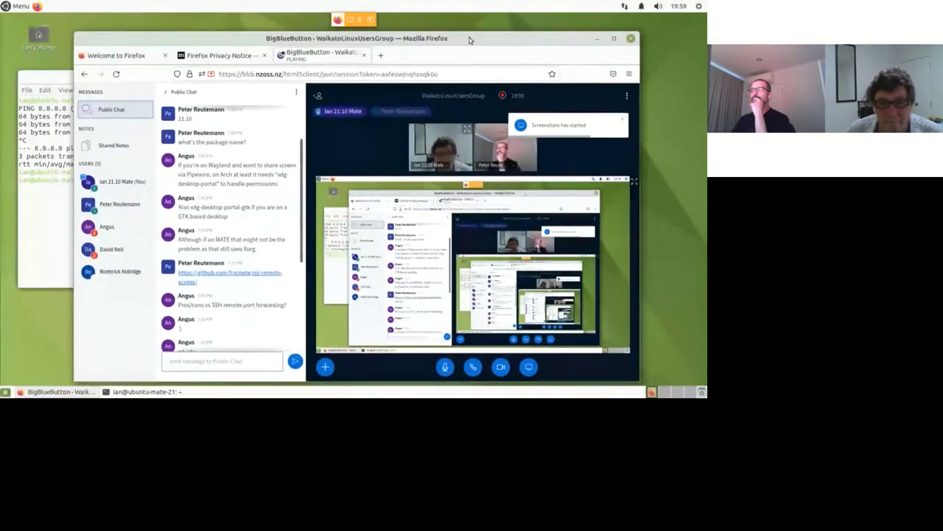
left_click_drag(475, 24, 521, 35)
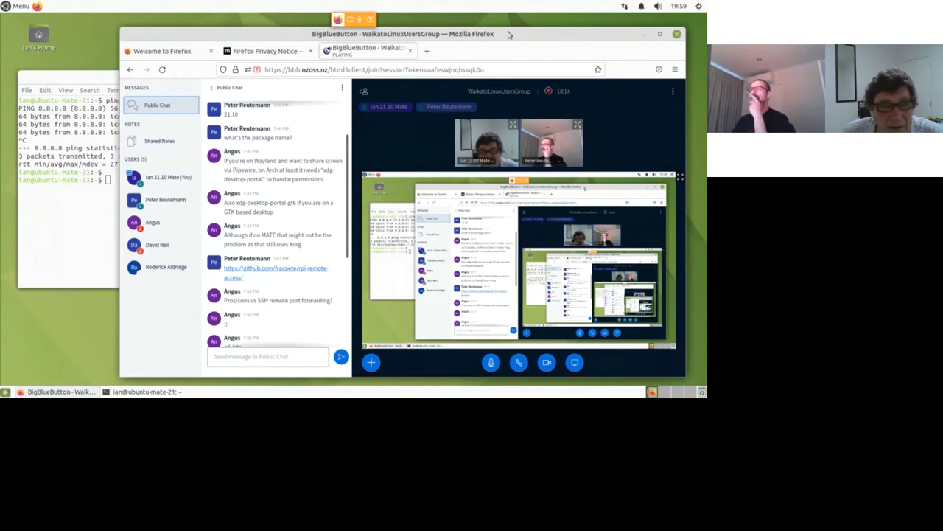
left_click_drag(504, 33, 494, 38)
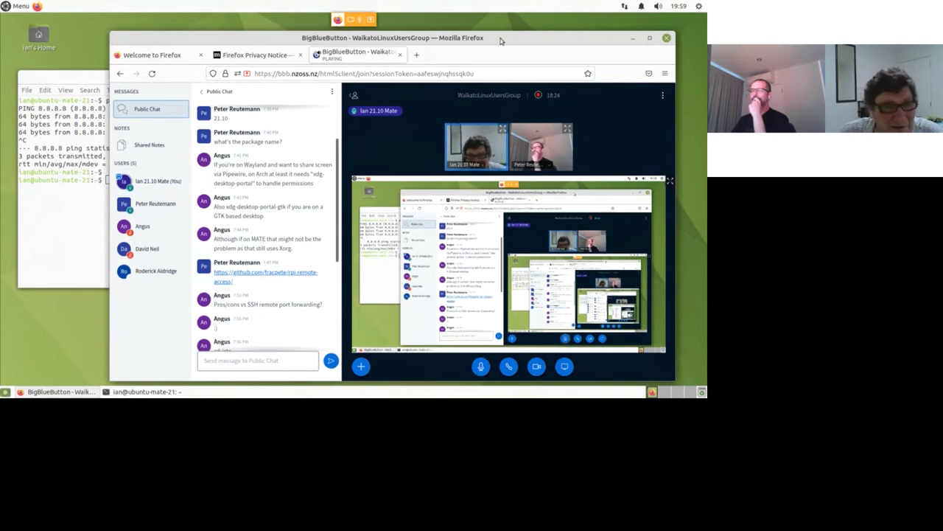
left_click_drag(501, 41, 497, 41)
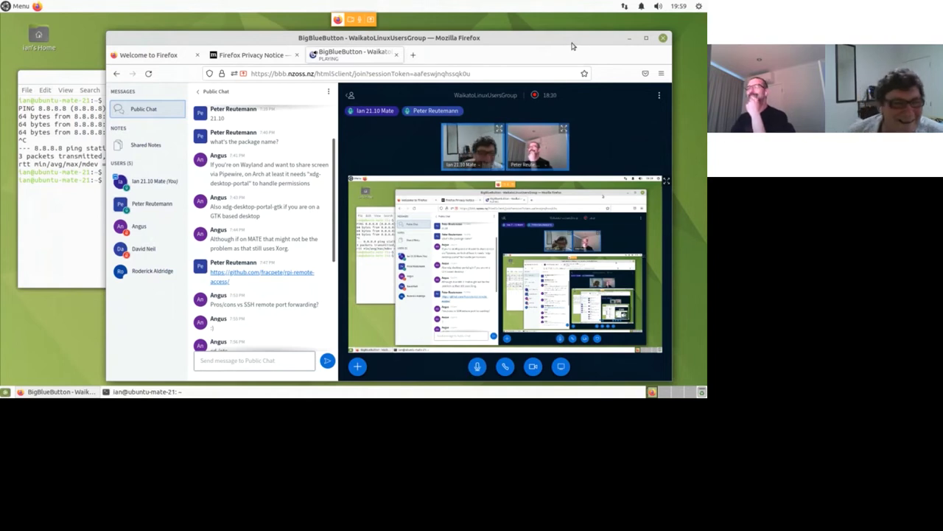
left_click(40, 210)
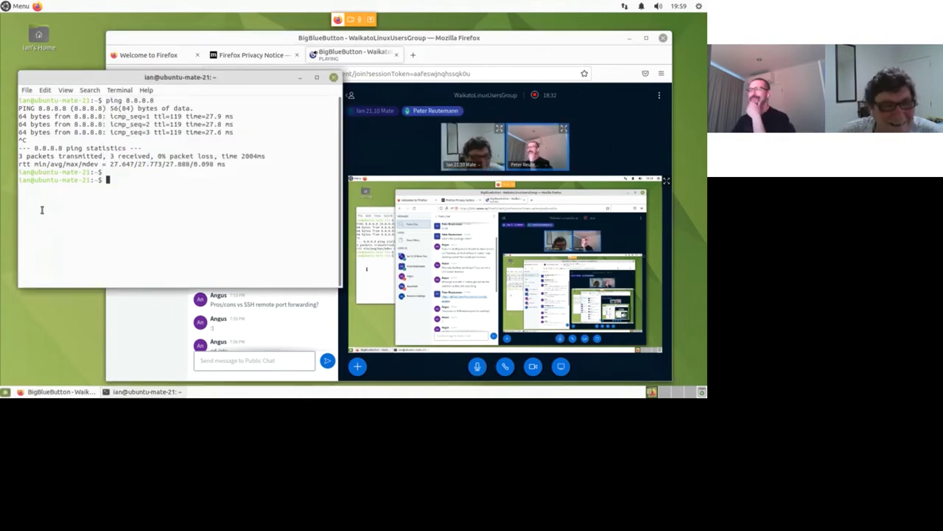
left_click(598, 38)
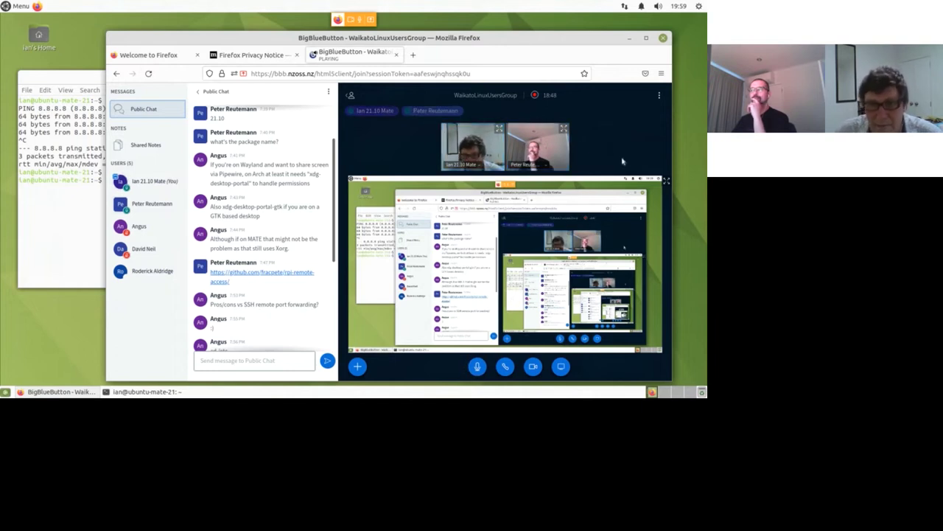
Minimize the BigBlueButton browser window and reposition the terminal window on the desktop
left_click(629, 40)
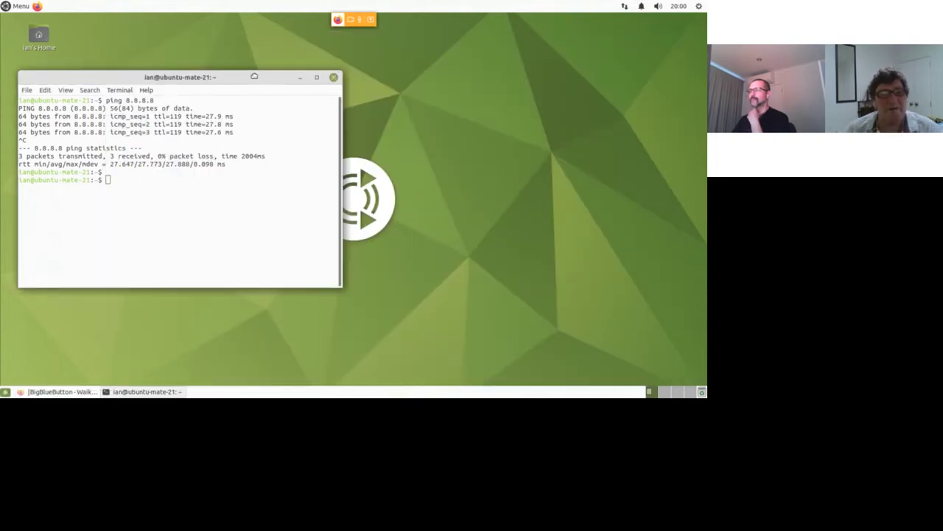
left_click_drag(255, 78, 413, 84)
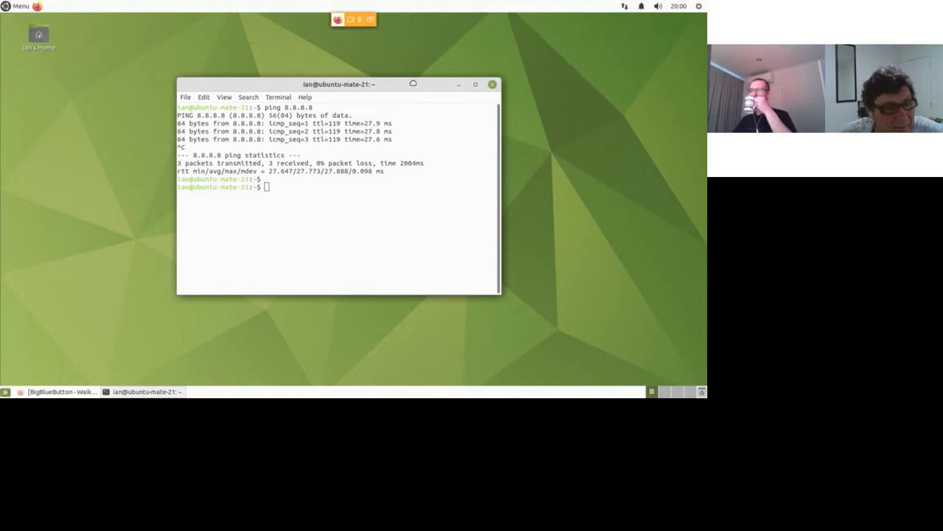
left_click_drag(413, 83, 413, 83)
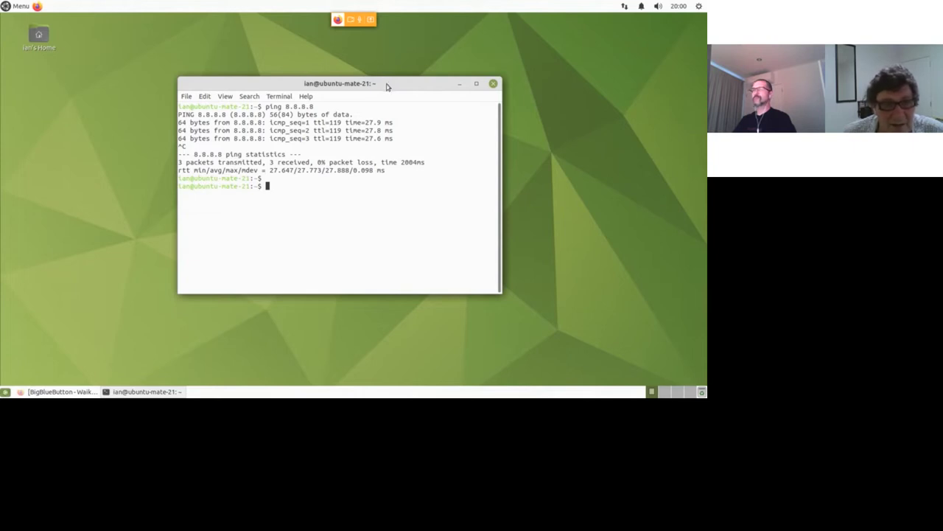
left_click_drag(387, 87, 309, 111)
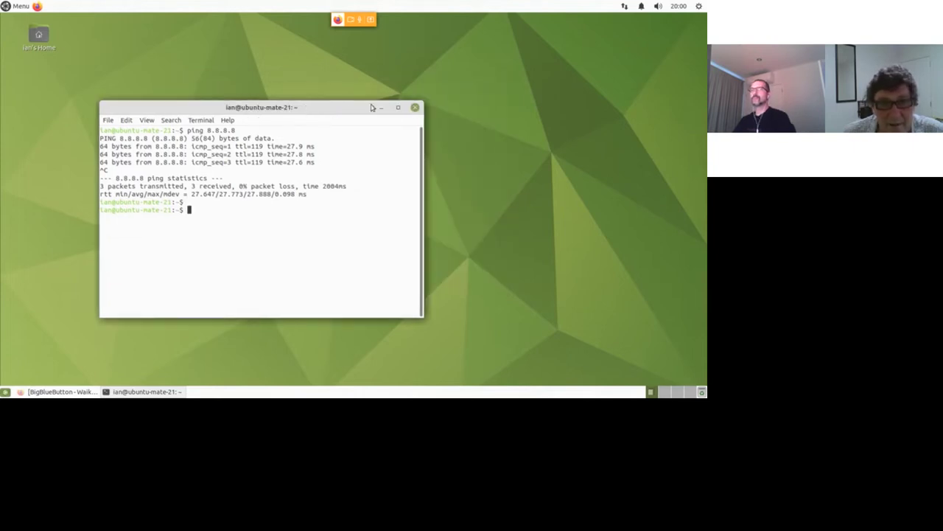
left_click_drag(331, 109, 311, 124)
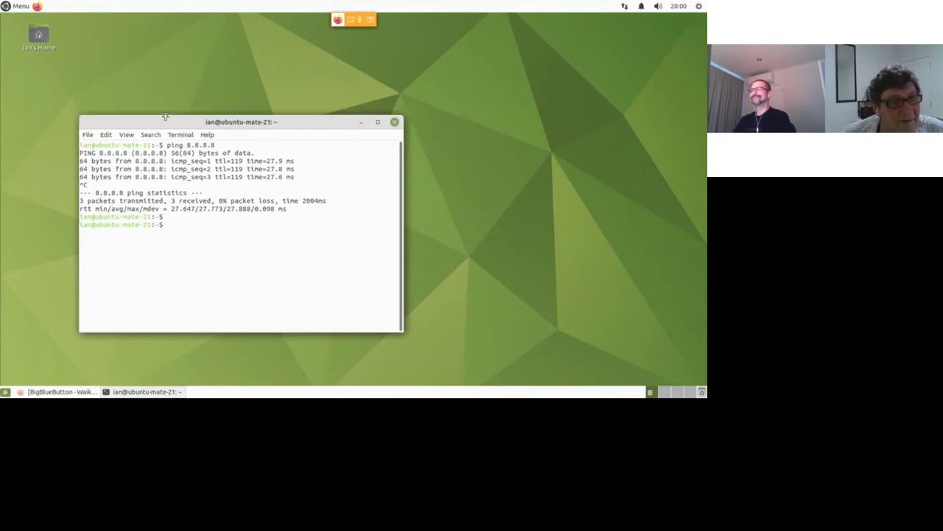
Look through the application categories, view the home folder's contents in the file manager and close it
left_click(21, 8)
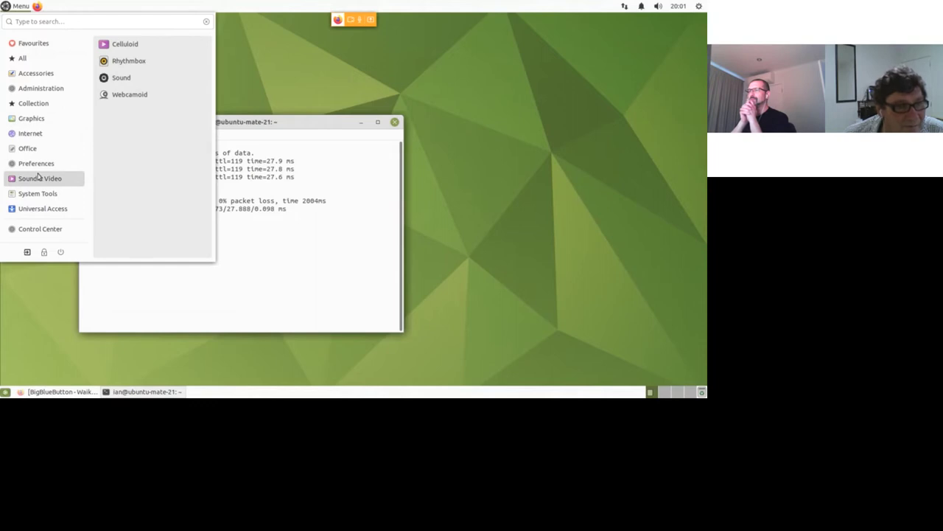
left_click(312, 65)
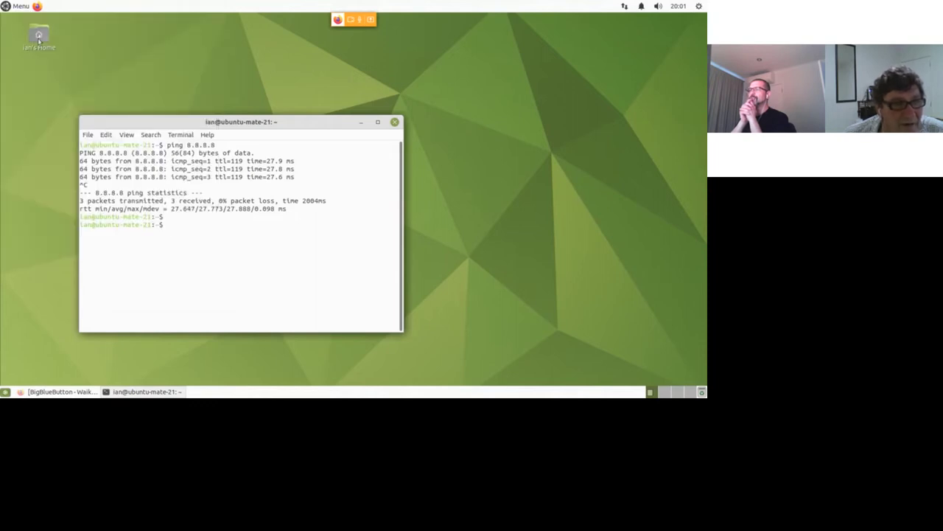
left_click(44, 42)
double_click(44, 42)
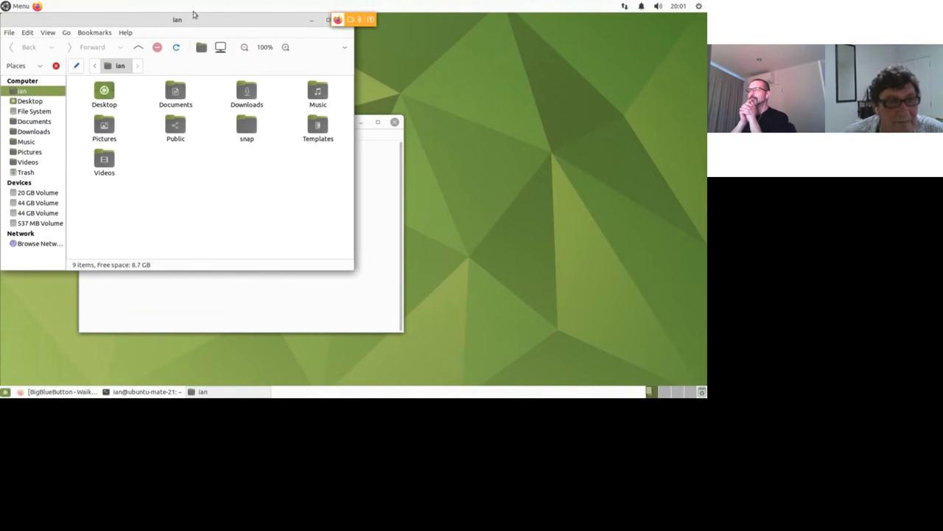
left_click_drag(157, 24, 303, 86)
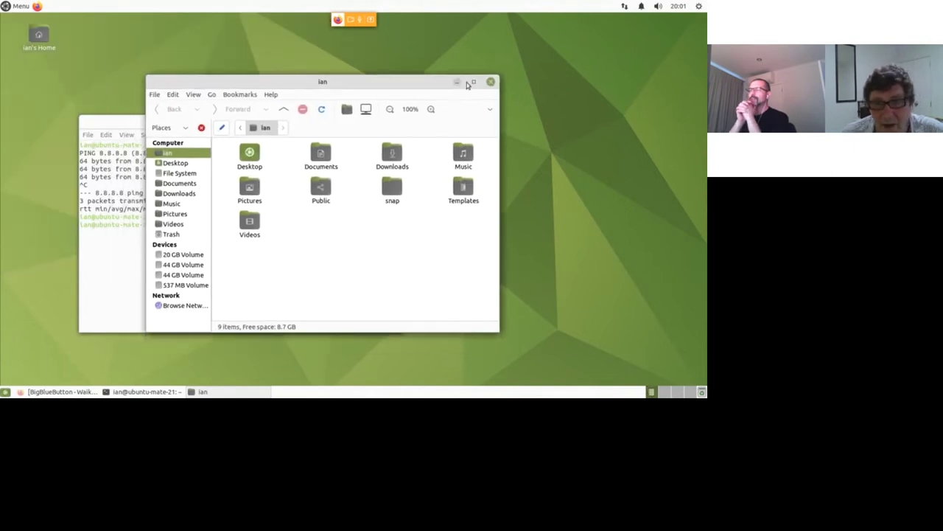
left_click(491, 82)
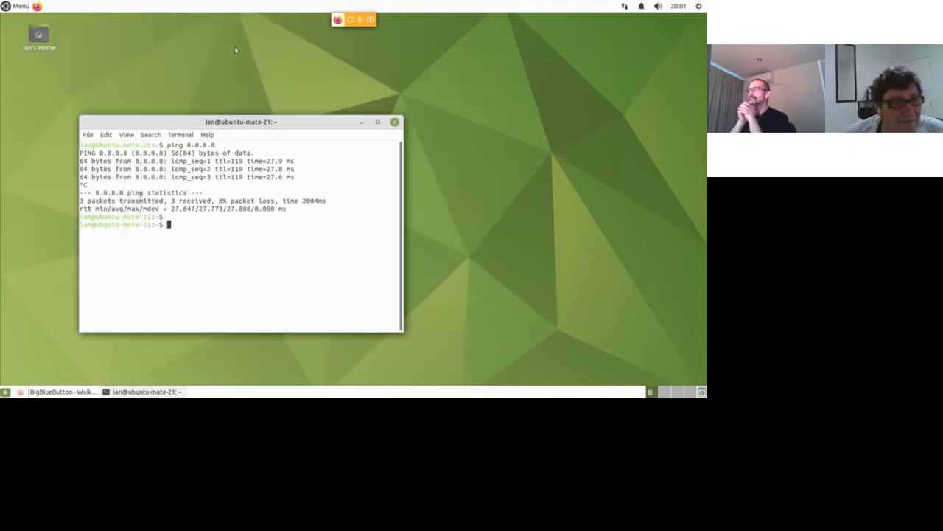
Open MATE Tweak from the Look and Feel section of the Control Center
left_click(20, 7)
left_click(41, 209)
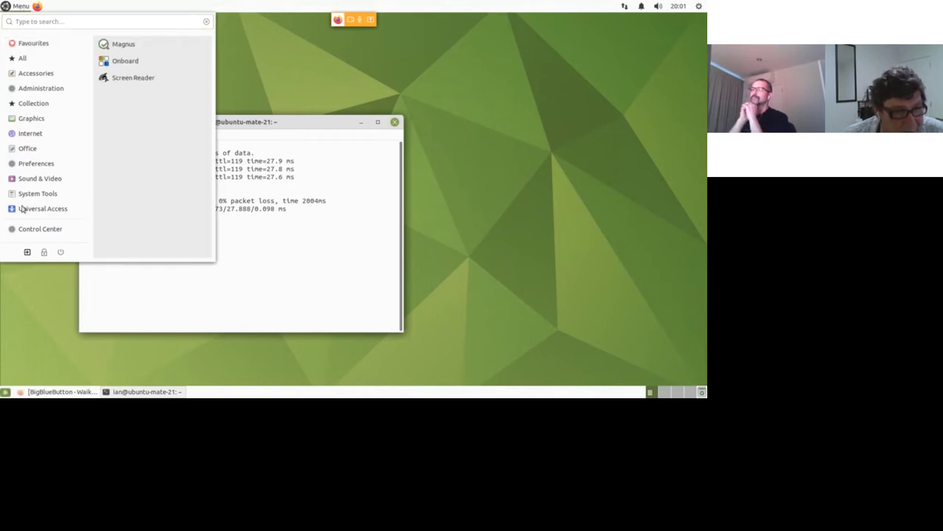
left_click(41, 228)
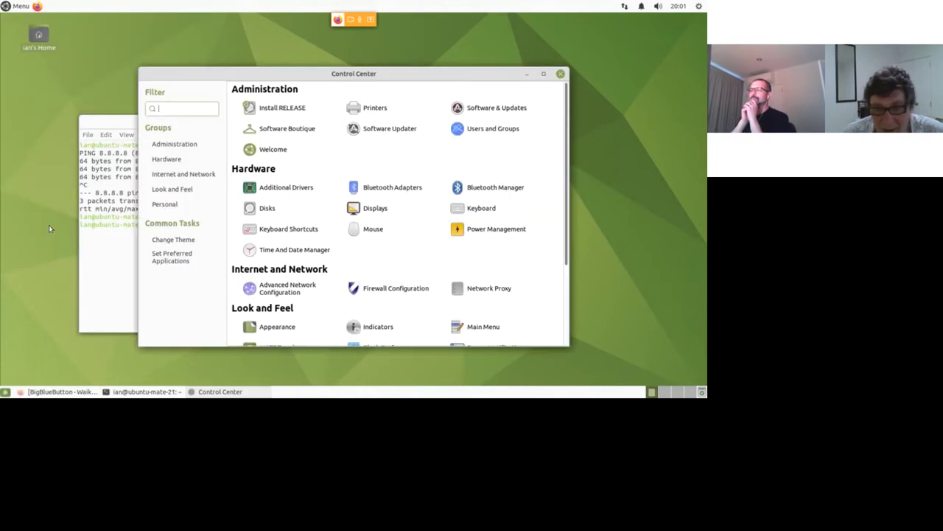
scroll(445, 210, "down", 3)
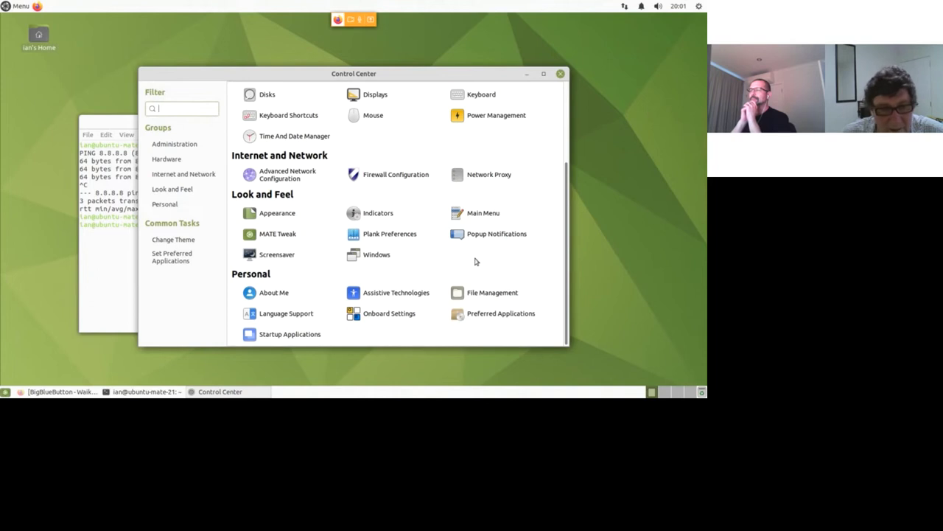
left_click(265, 234)
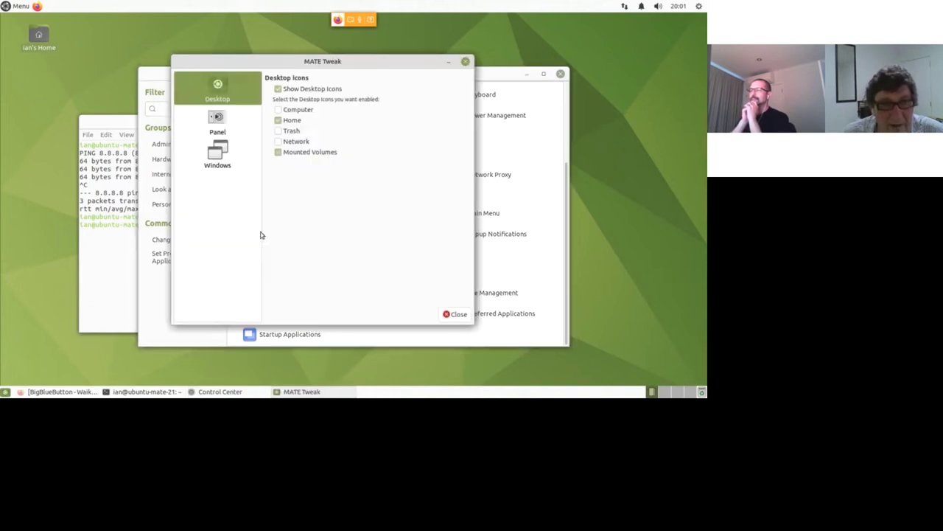
Change the panel layout to Traditional, confirm replacing the current configuration and close MATE Tweak
left_click(220, 119)
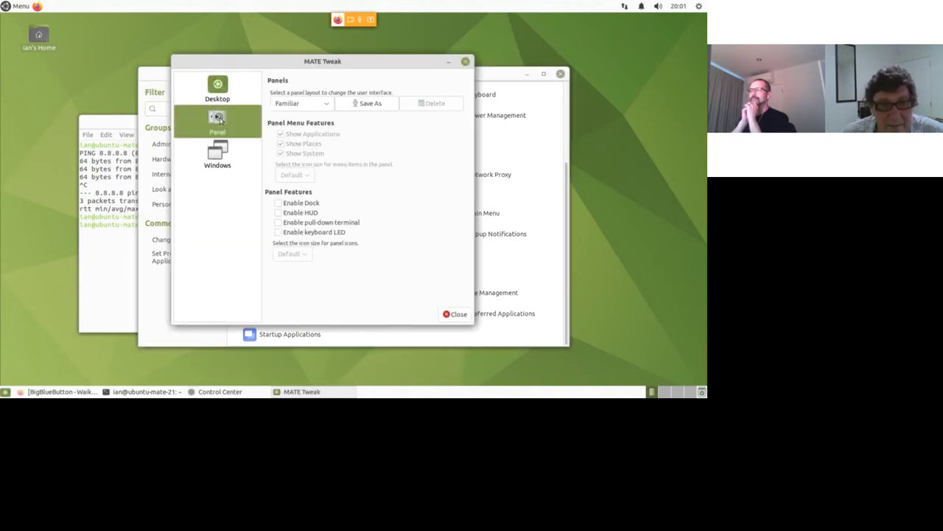
left_click(325, 108)
left_click(296, 170)
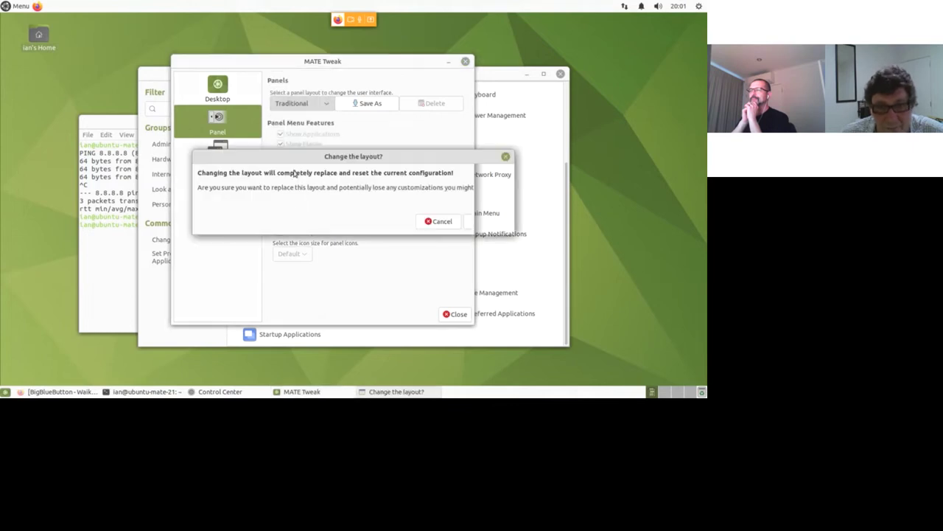
left_click(483, 221)
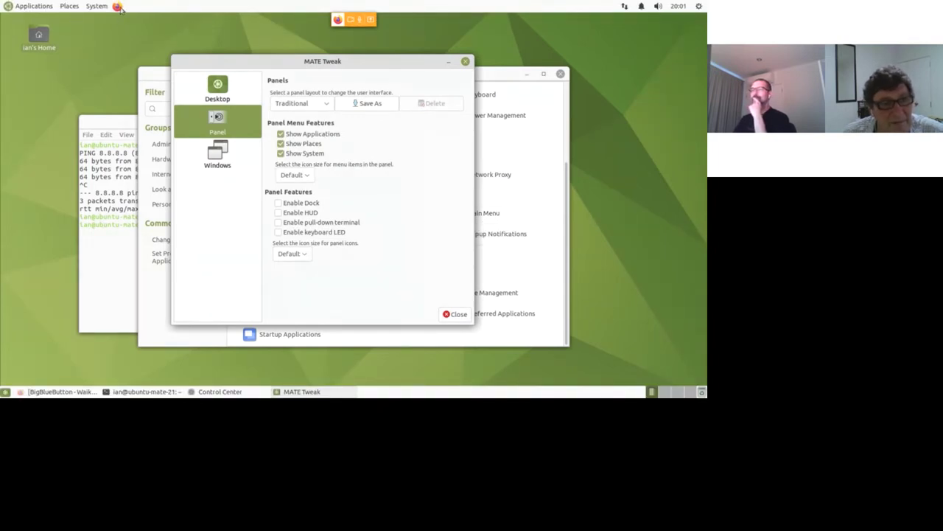
left_click(456, 314)
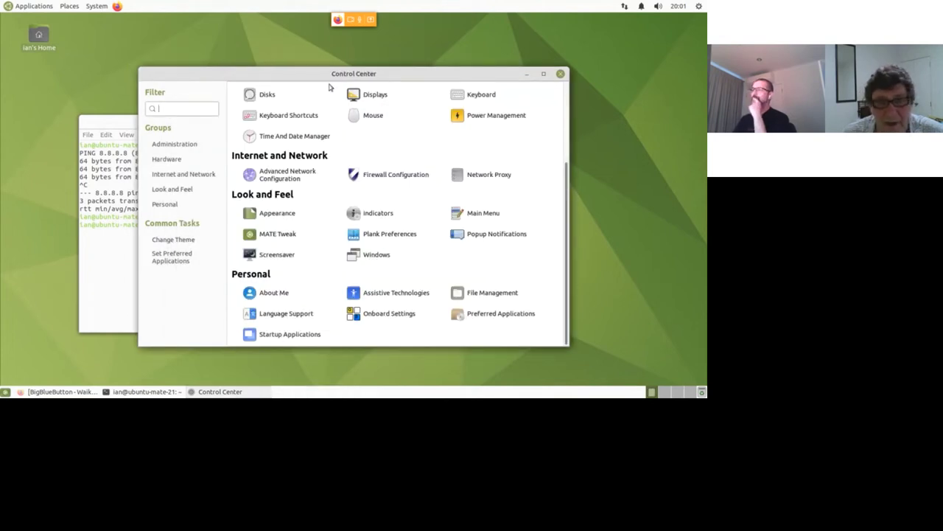
Close the Control Center, then view the Documents folder in the file manager and close it
left_click(560, 75)
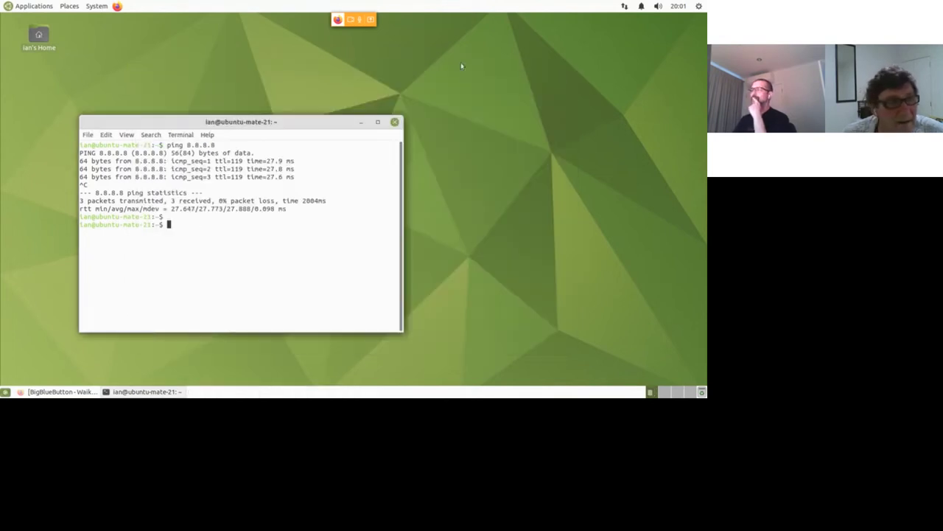
left_click(34, 8)
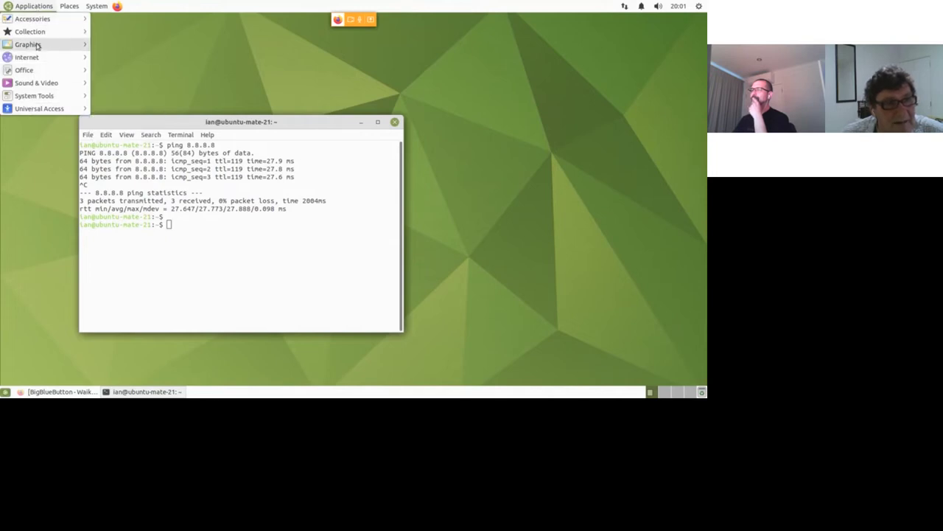
mouse_move(69, 8)
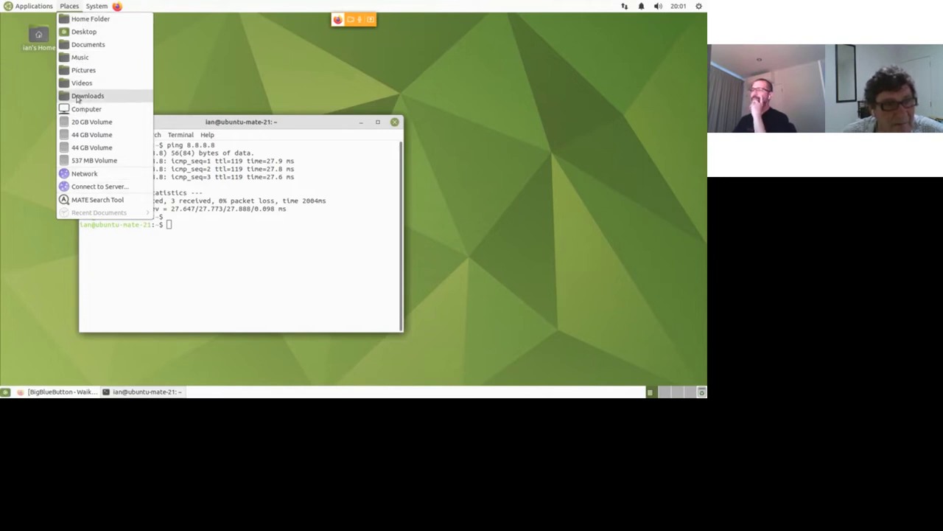
left_click(86, 46)
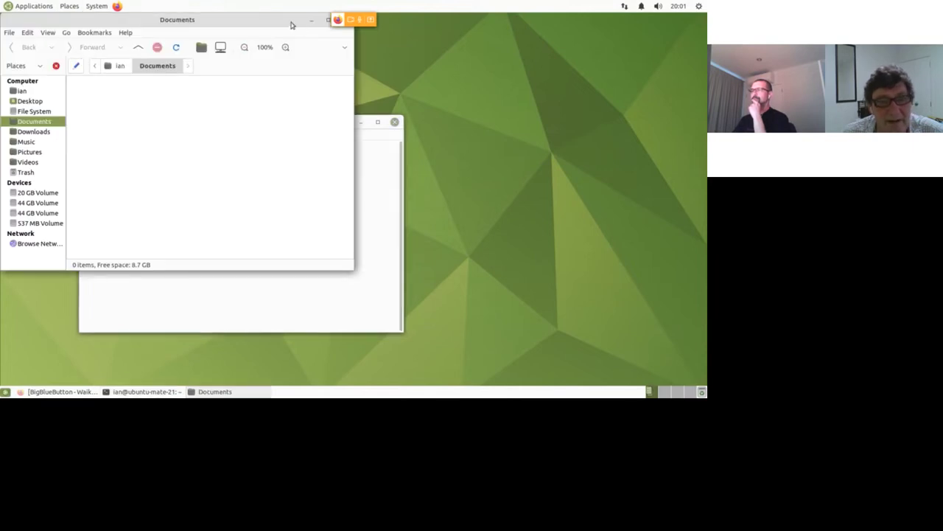
left_click_drag(291, 24, 317, 65)
left_click(356, 64)
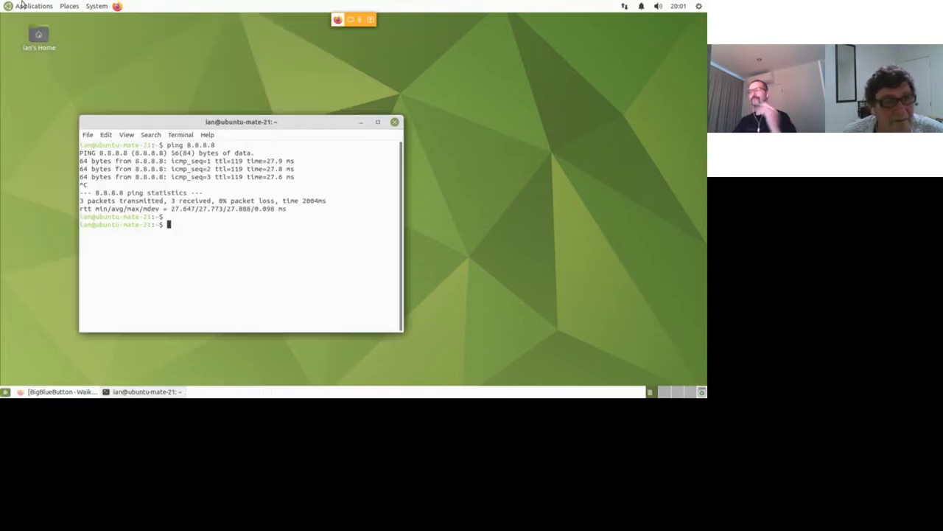
Open Disks from the hardware preferences, examine the 128 GB disk's partition layout and close the utility
left_click(96, 6)
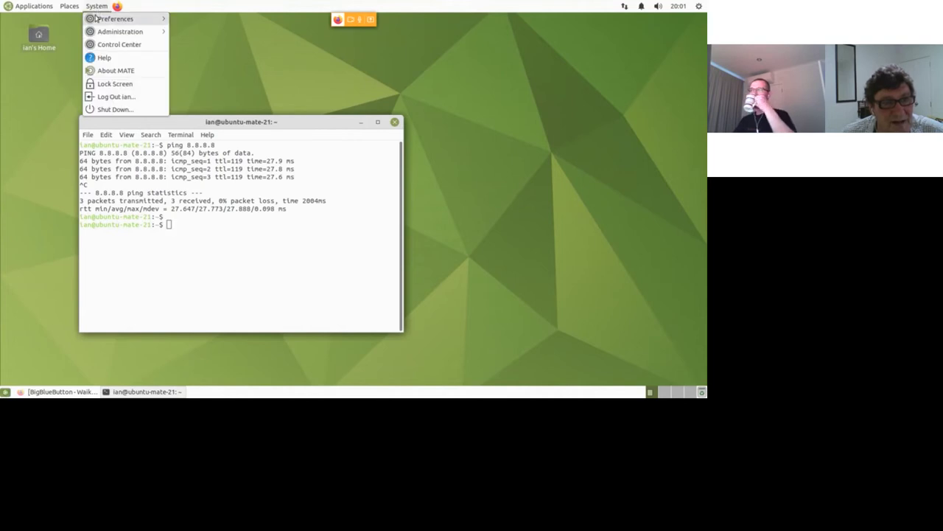
mouse_move(107, 20)
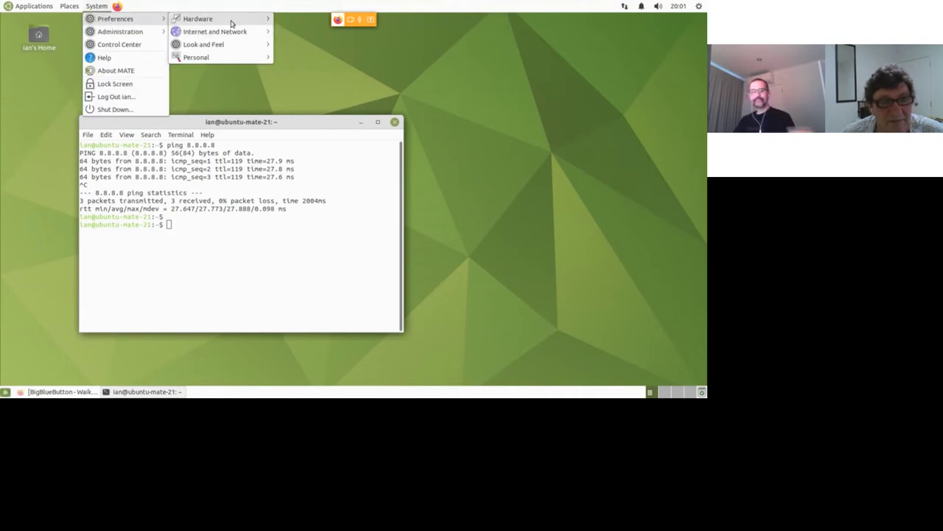
mouse_move(224, 25)
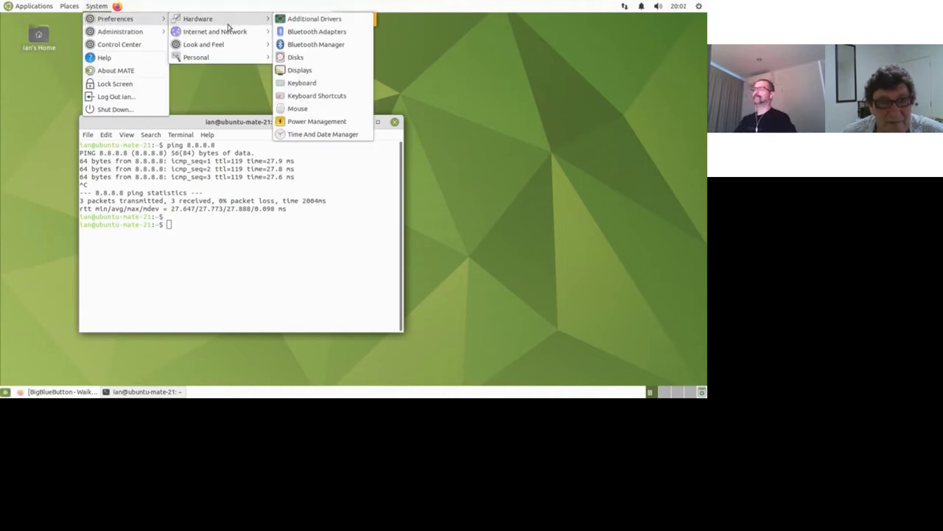
left_click(291, 58)
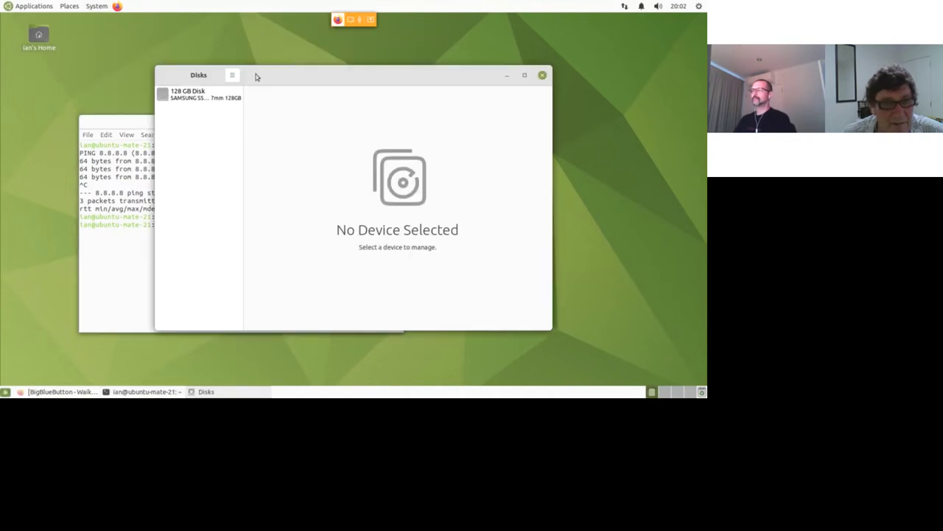
left_click(186, 98)
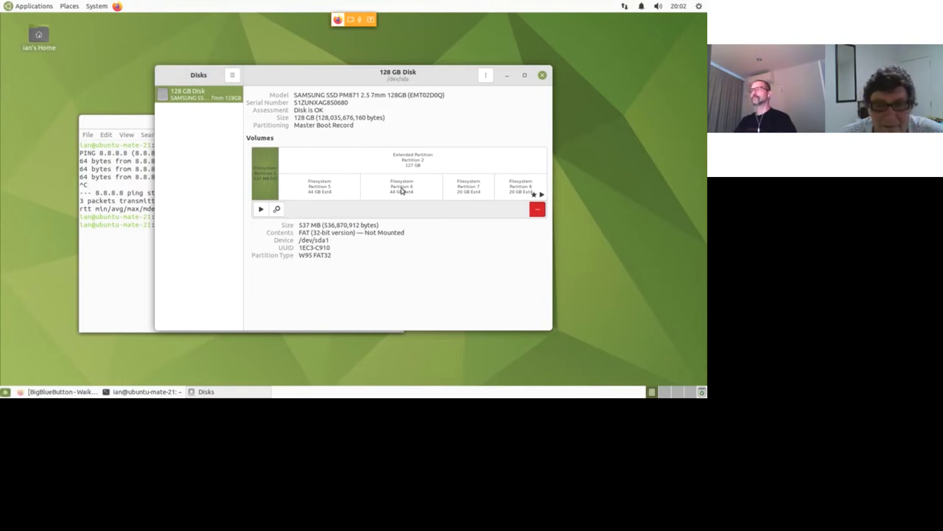
left_click_drag(434, 76, 441, 67)
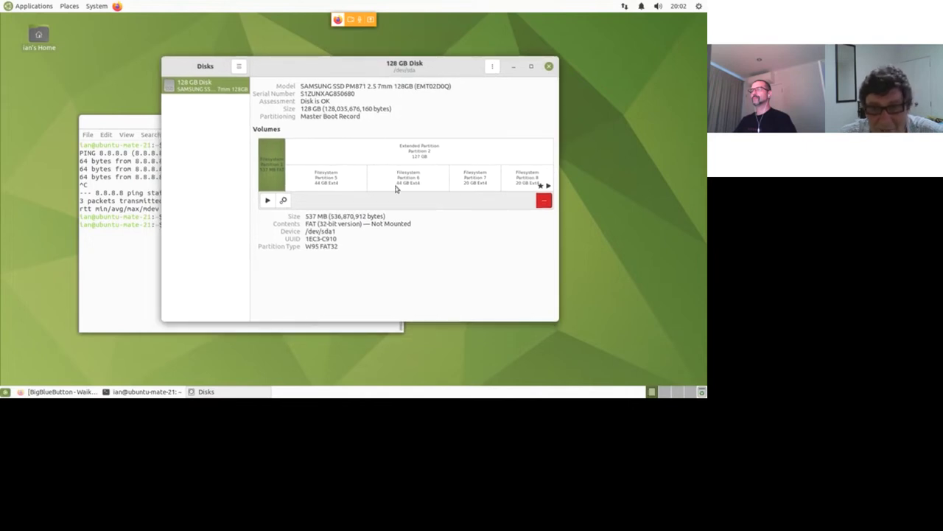
left_click(548, 67)
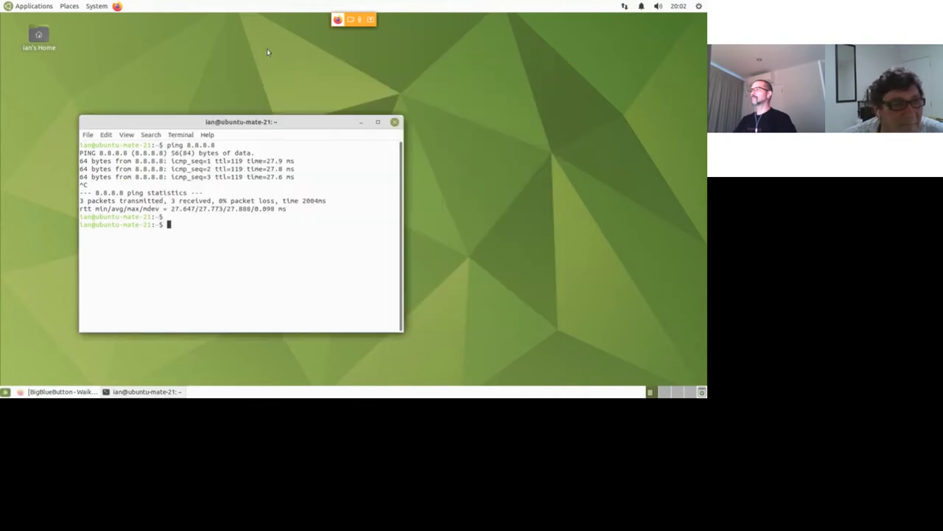
left_click(23, 7)
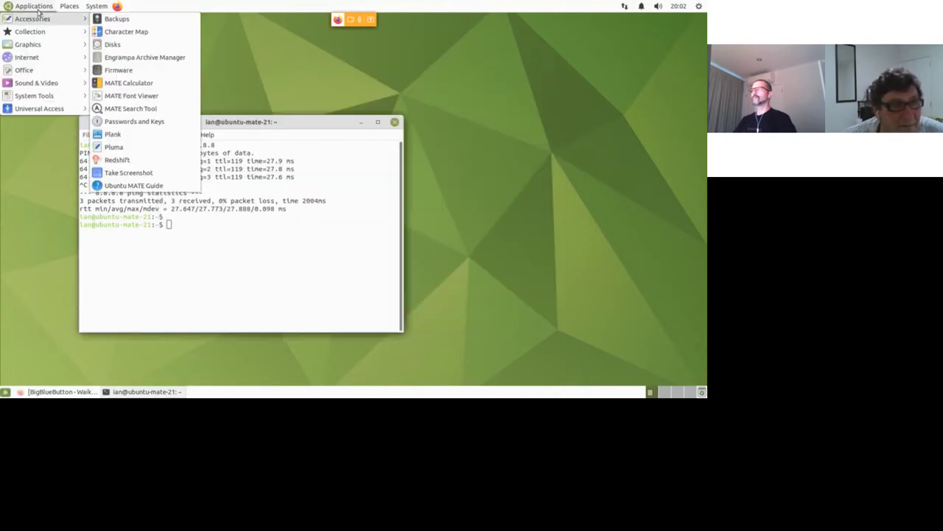
mouse_move(99, 8)
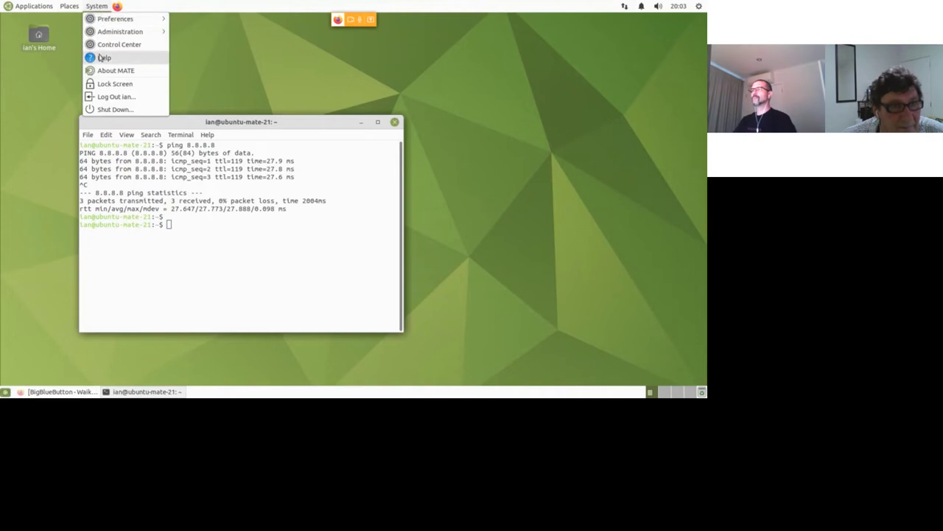
left_click(338, 125)
Open a new Firefox window and turn on its menu bar
left_click(118, 8)
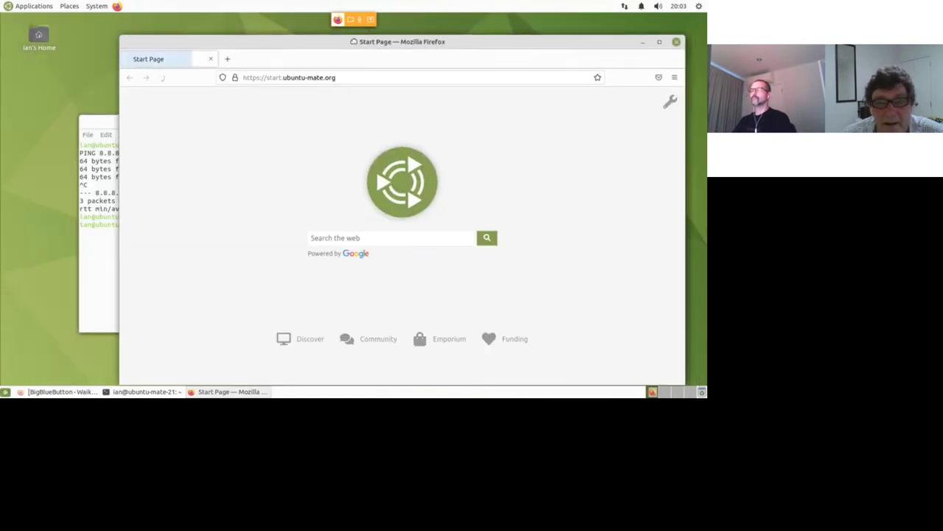
right_click(610, 59)
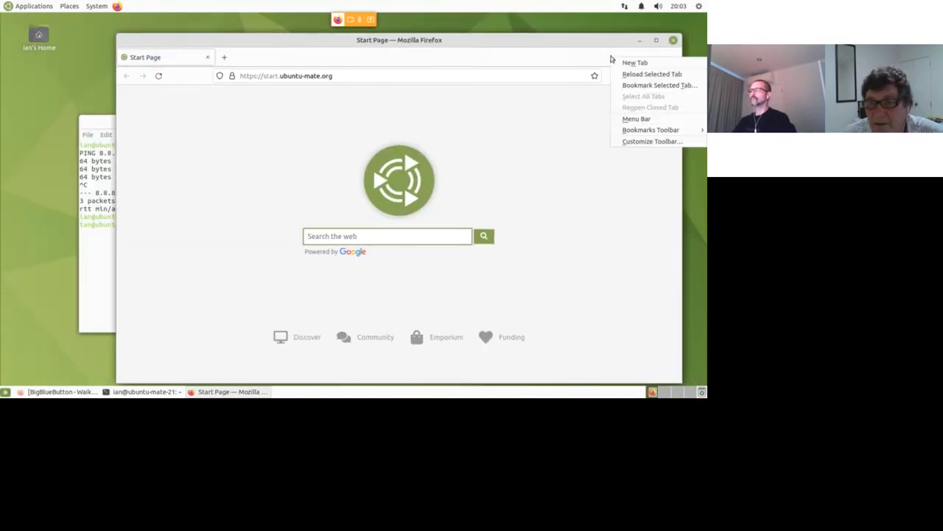
left_click(626, 119)
Check the installed Firefox version in About Firefox, close the information window and reposition the browser window
left_click(362, 54)
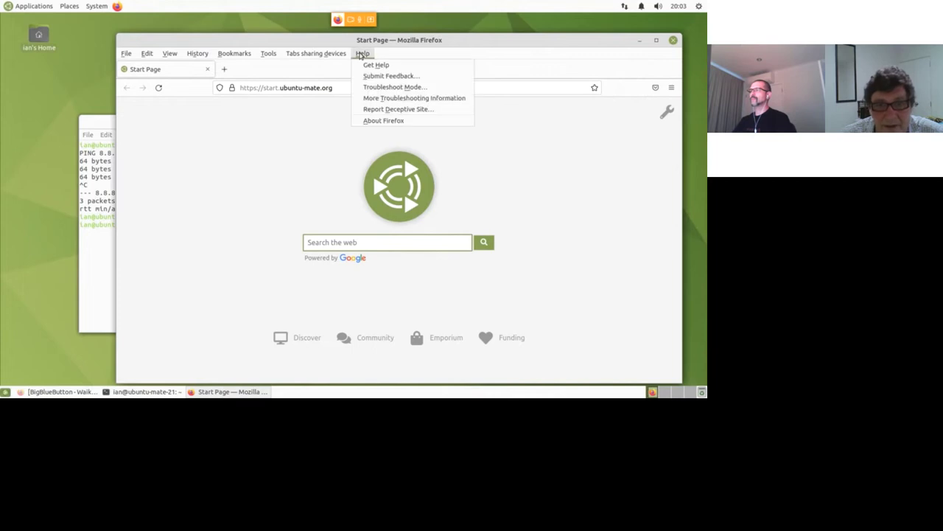
left_click(370, 124)
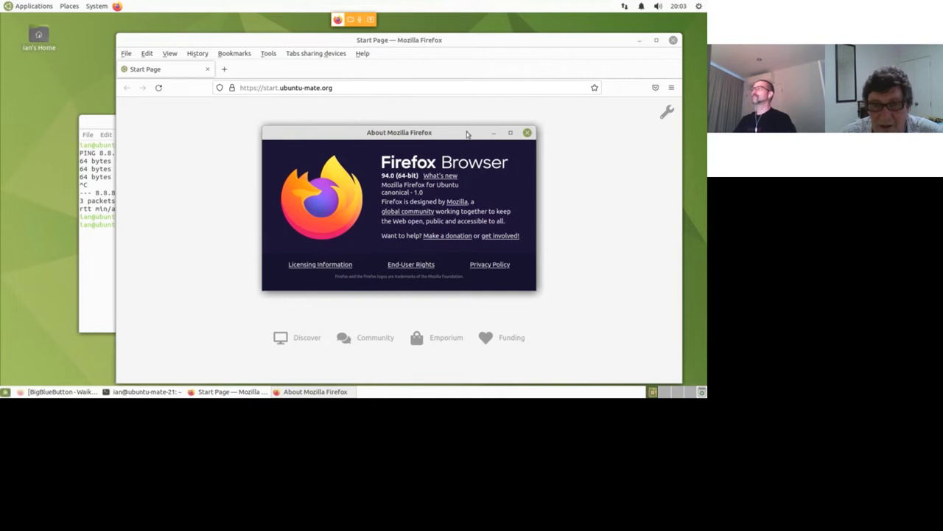
left_click(527, 133)
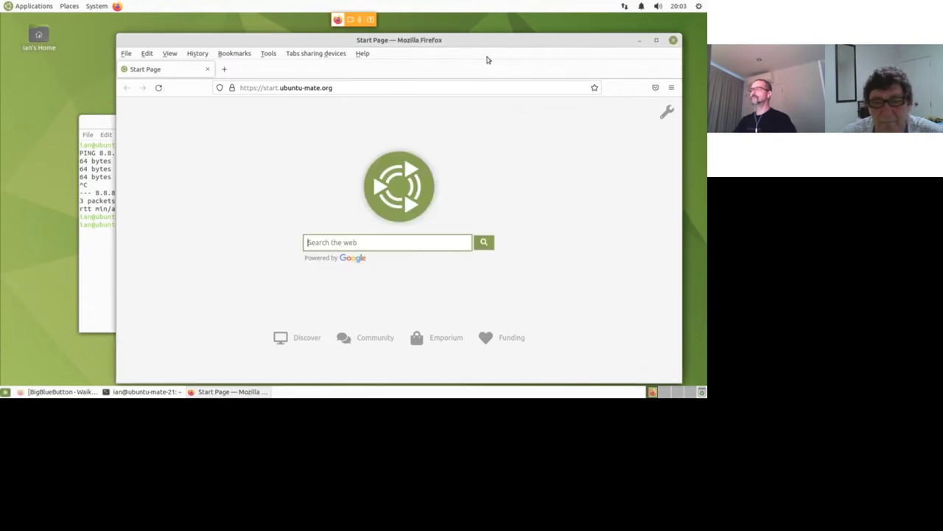
left_click_drag(494, 34, 509, 26)
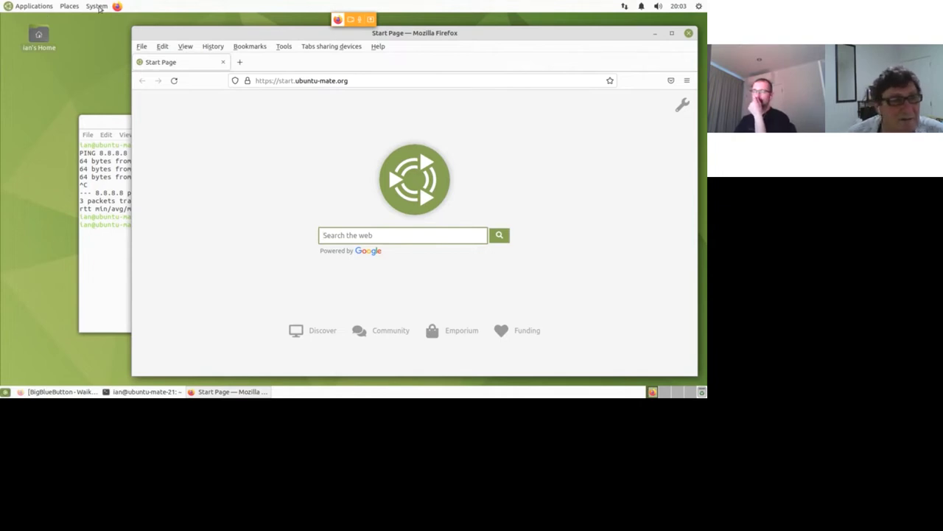
Look at the applications available in the System Tools category
left_click(28, 8)
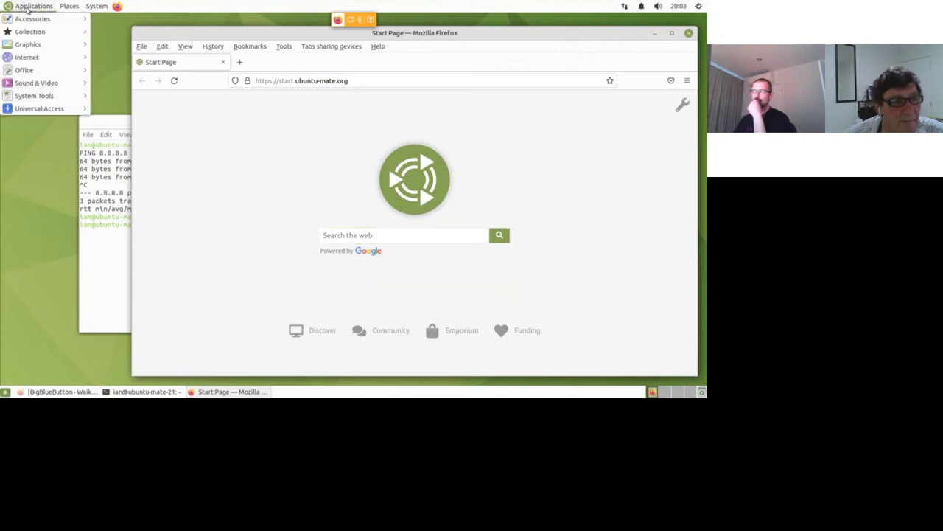
mouse_move(32, 19)
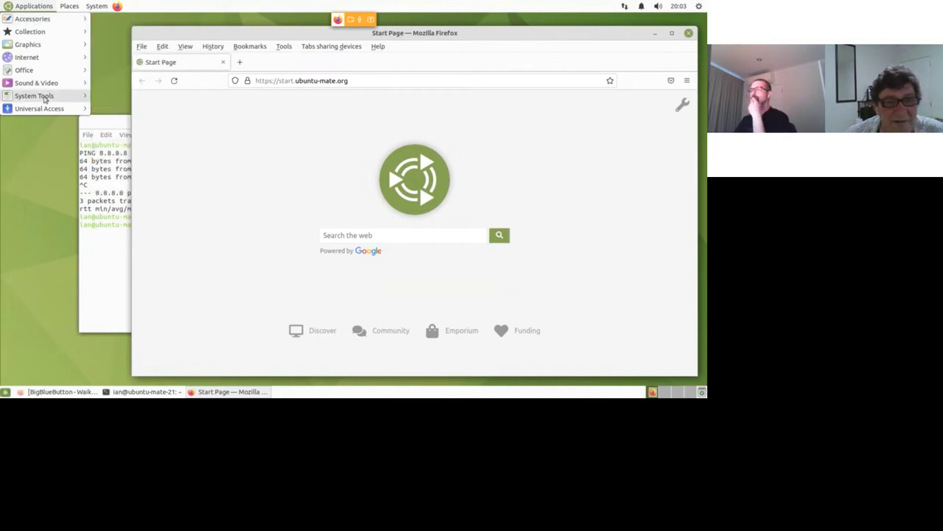
mouse_move(38, 95)
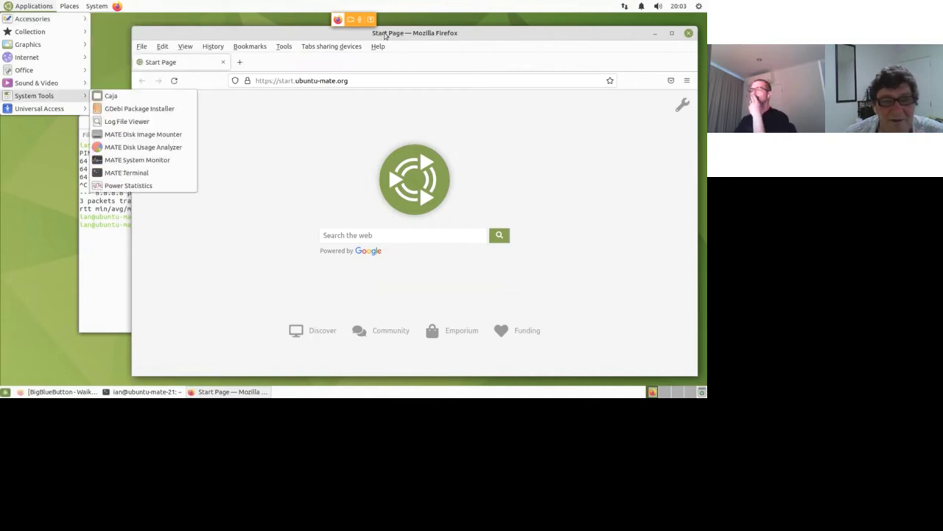
left_click(241, 65)
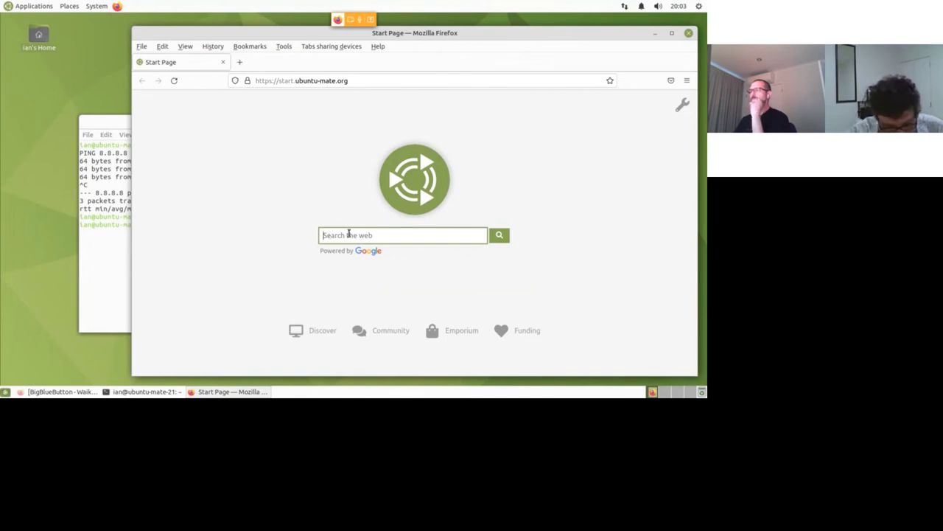
Search the web for "ubuntu mate 22.10 release notes" from the browser's start page
type("ubuntu ma")
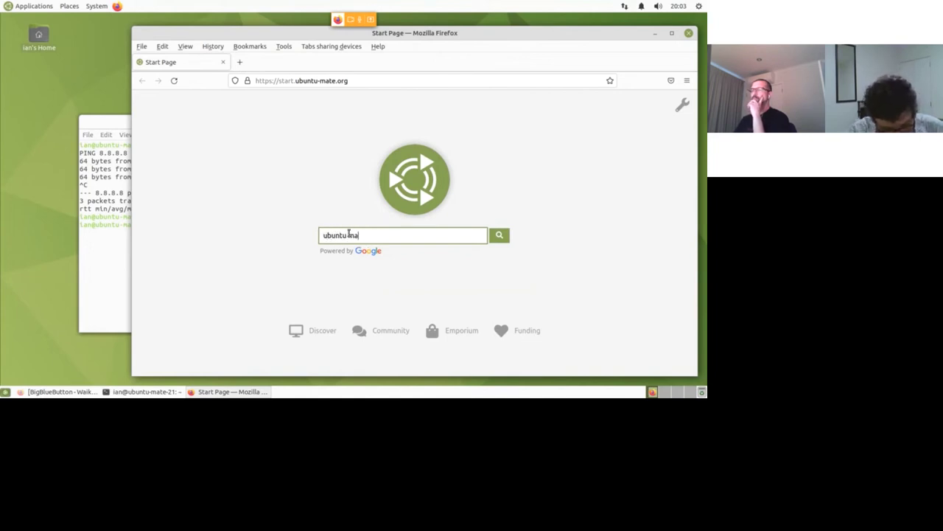
type("te 22.")
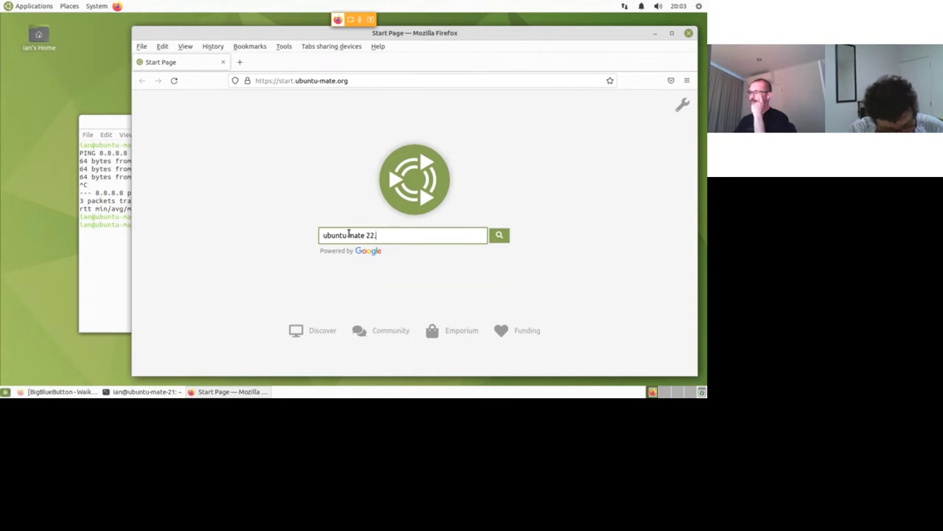
type("10 releas")
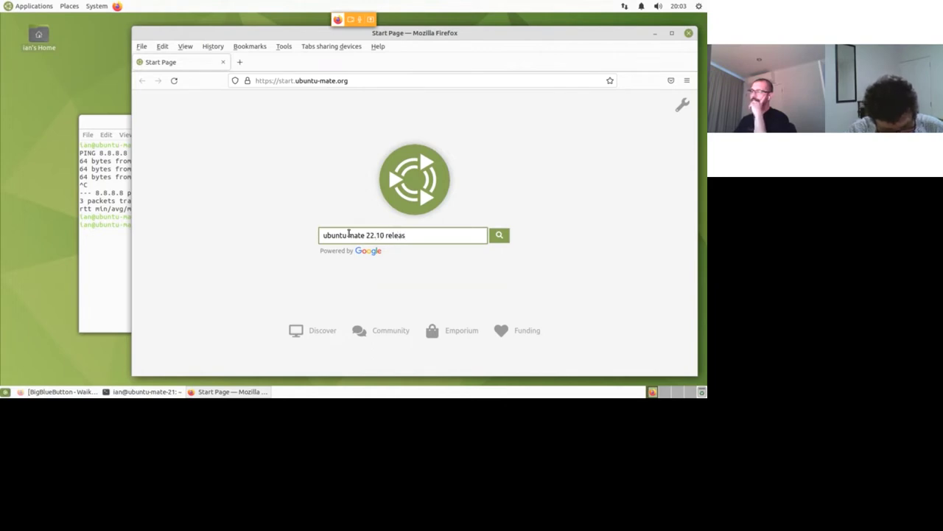
type("e notes")
key("Return")
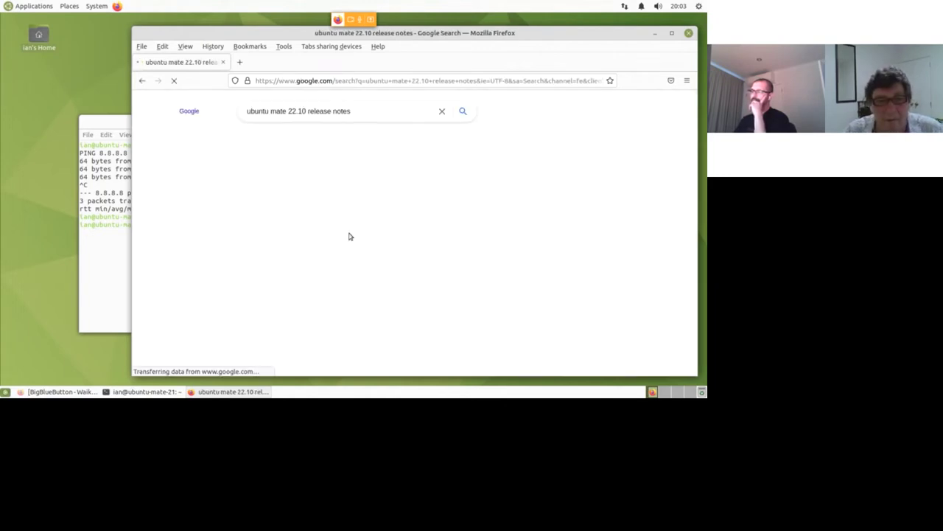
Open the Ubuntu MATE 21.10 Release Notes result in a new tab and read the changes since Ubuntu MATE 21.04
right_click(253, 185)
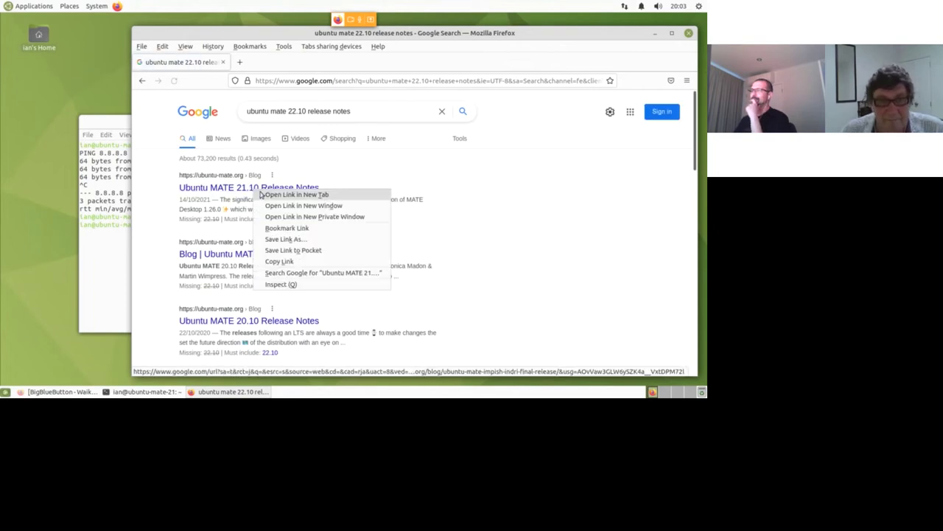
left_click(273, 189)
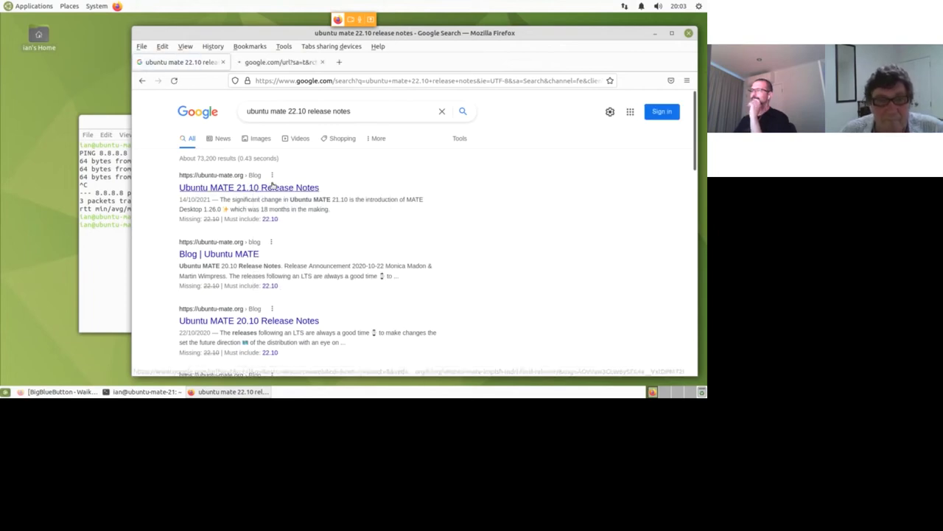
left_click(298, 64)
scroll(429, 217, "down", 3)
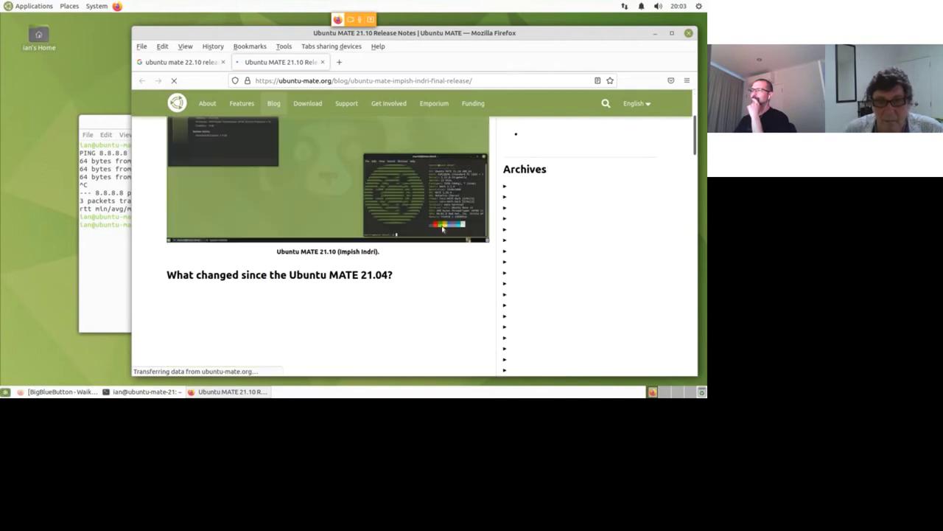
scroll(432, 225, "up", 4)
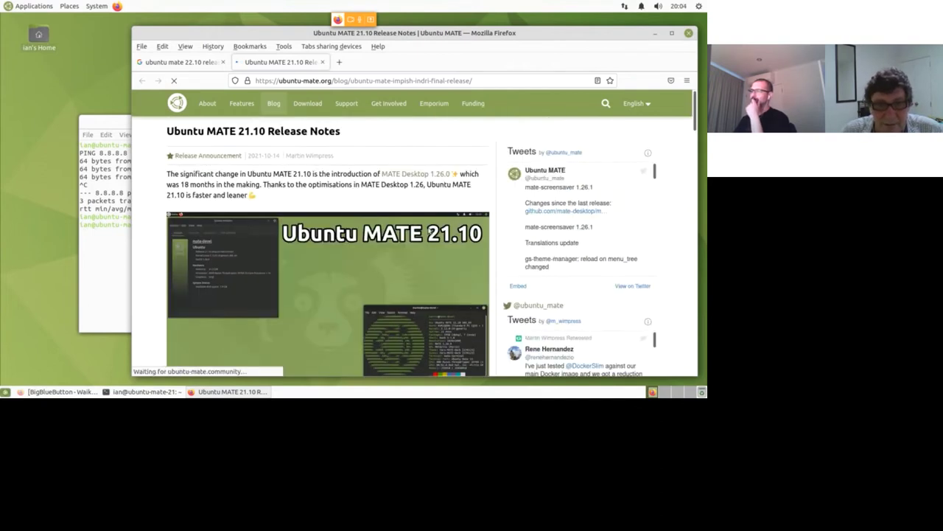
scroll(486, 158, "down", 3)
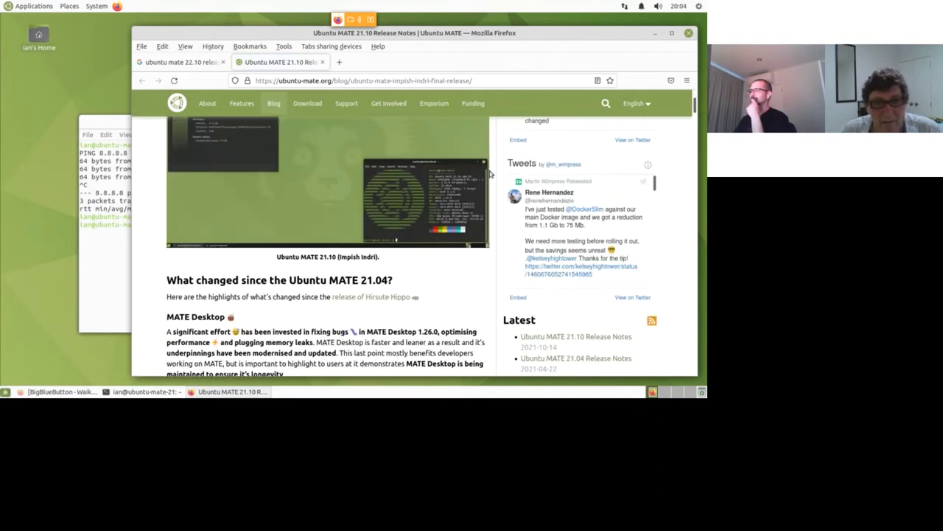
scroll(487, 168, "up", 1)
scroll(486, 167, "down", 3)
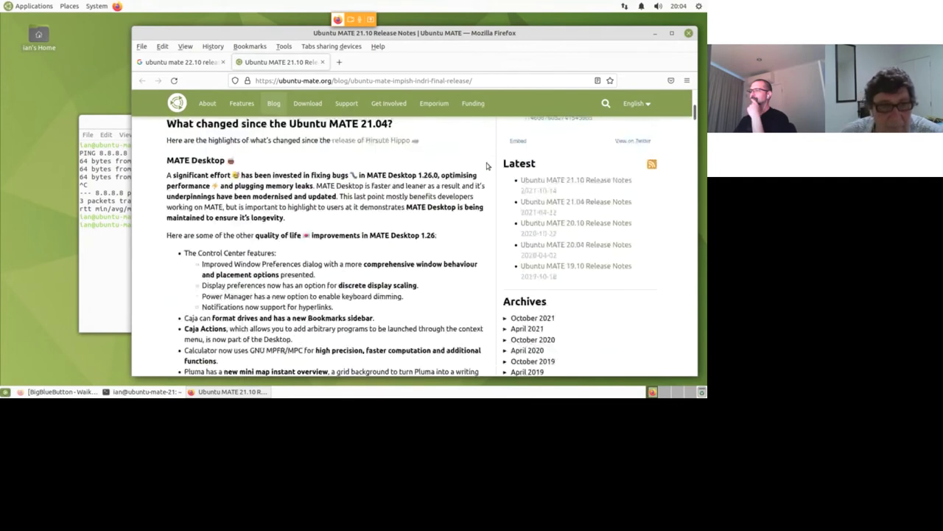
scroll(487, 166, "down", 1)
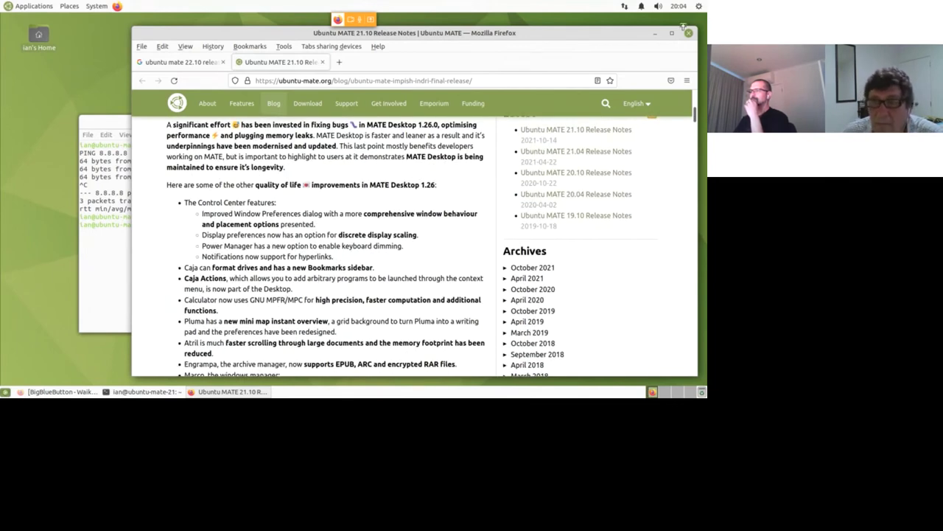
Reposition the browser window and read the MATE Desktop 1.26 improvements for Caja and the other desktop components
left_click_drag(585, 44, 542, 42)
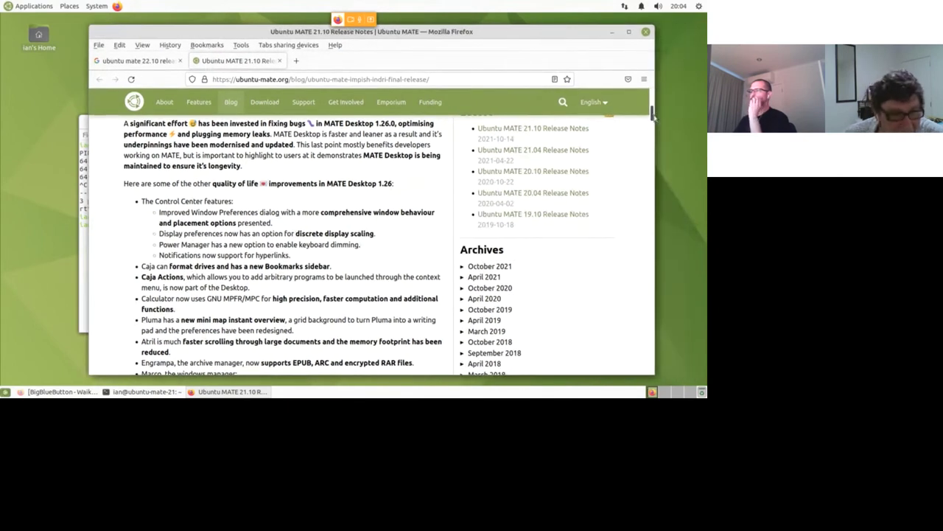
scroll(652, 122, "down", 2)
scroll(652, 121, "up", 1)
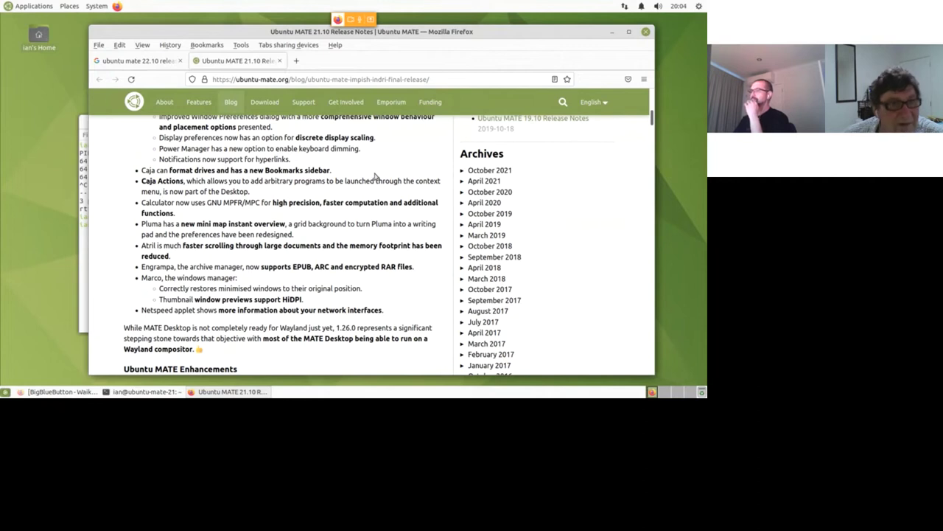
Open the home folder in the file manager, check the Caja version in its About information and close that dialog
left_click(78, 6)
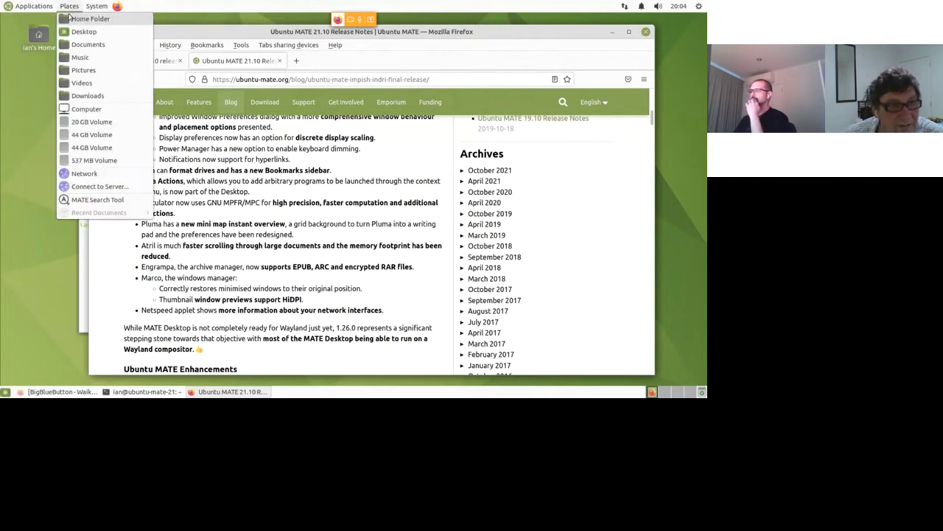
left_click(81, 23)
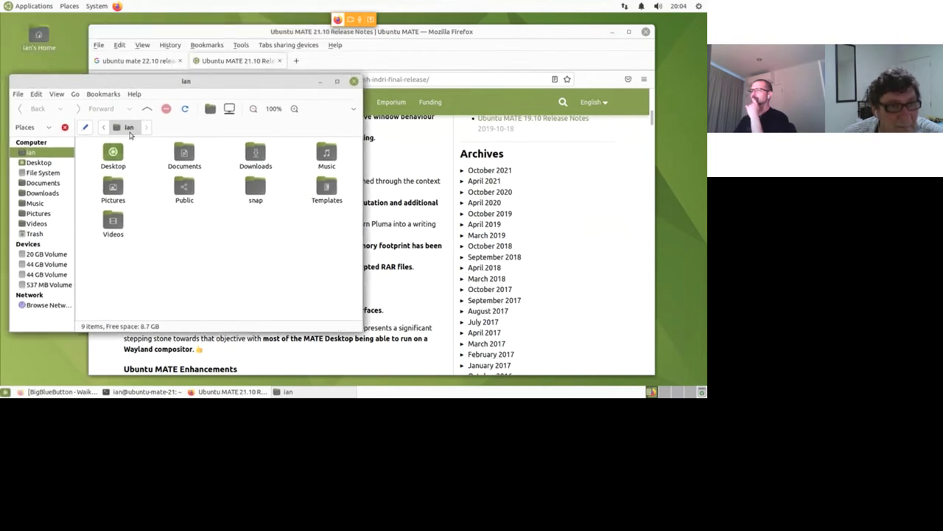
left_click(134, 94)
left_click(143, 116)
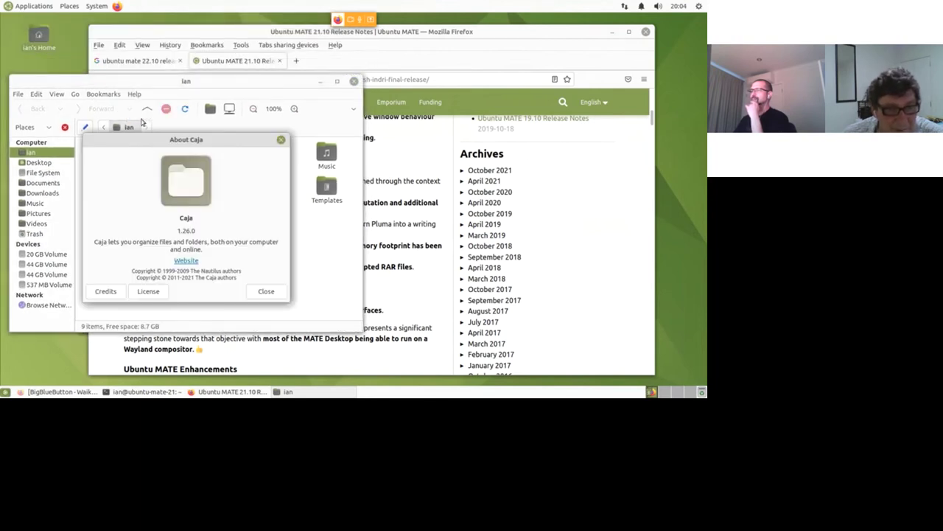
left_click(267, 291)
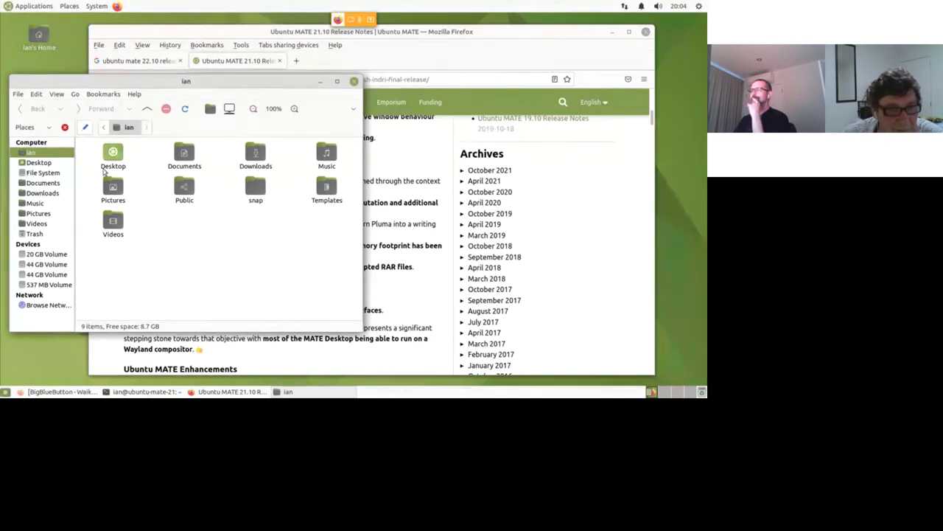
Look through the options offered for the 20 GB Volume, including Mount and Format, and close the file manager window
right_click(48, 255)
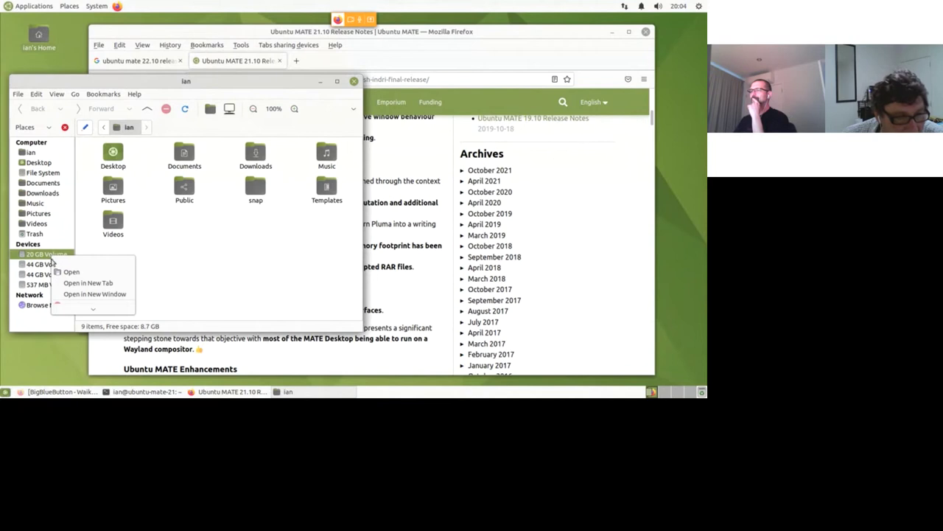
mouse_move(73, 307)
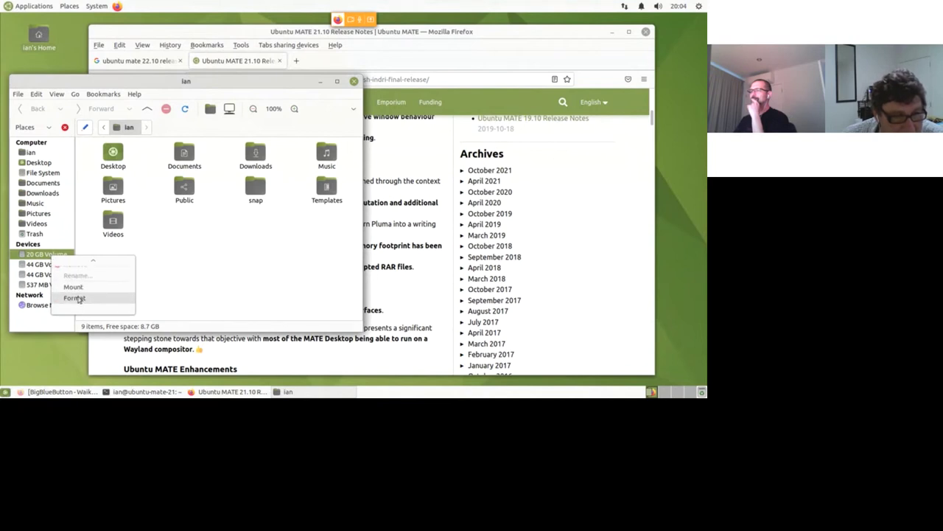
scroll(79, 299, "up", 3)
scroll(86, 313, "down", 2)
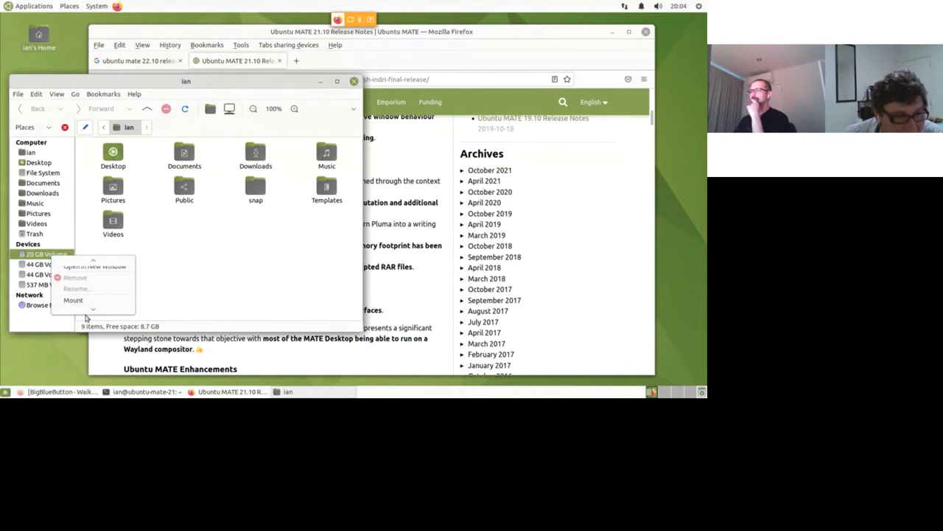
left_click(37, 289)
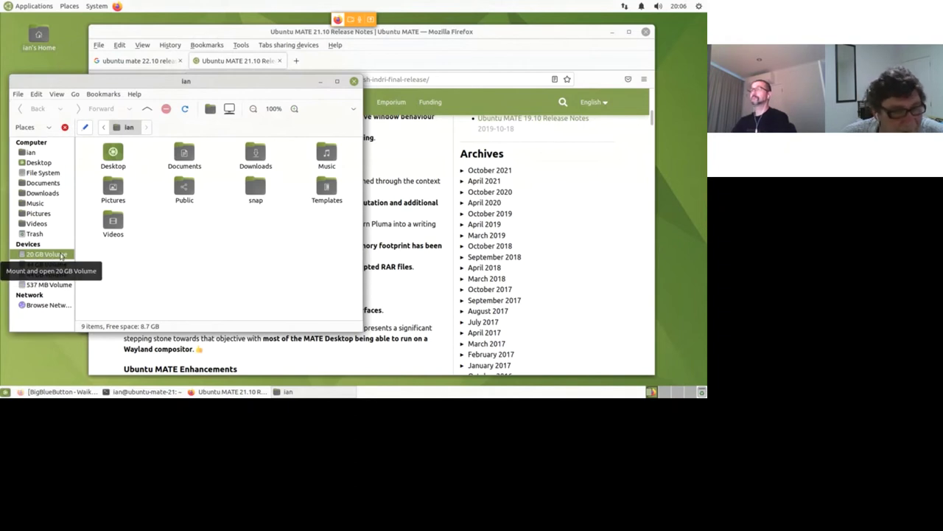
left_click(52, 254)
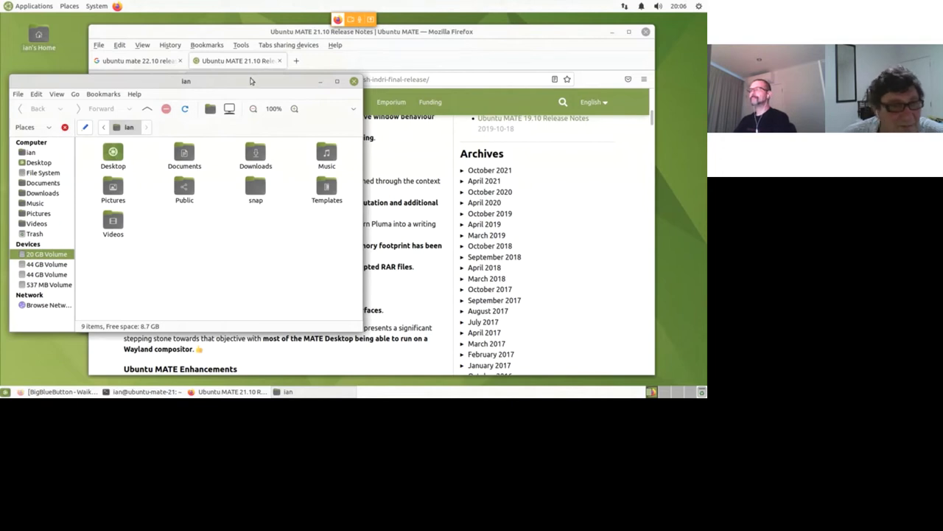
left_click_drag(251, 81, 255, 93)
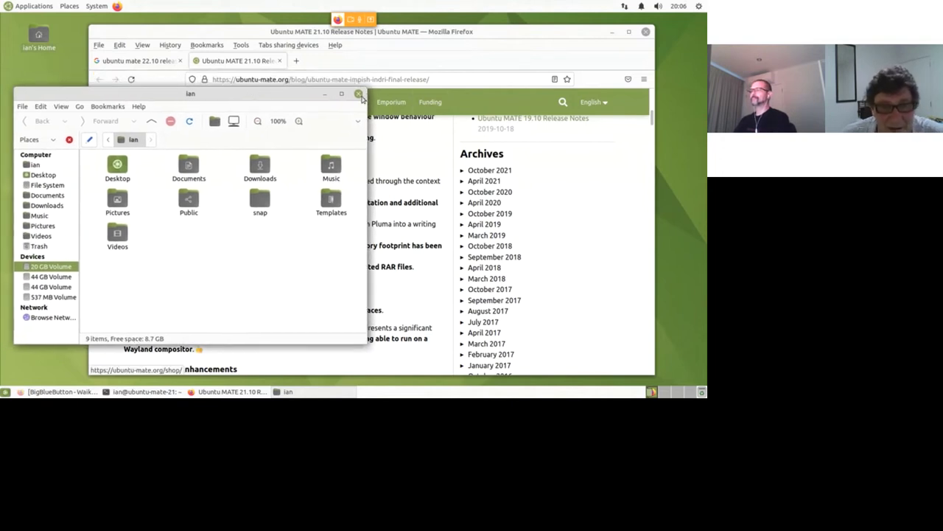
left_click(359, 95)
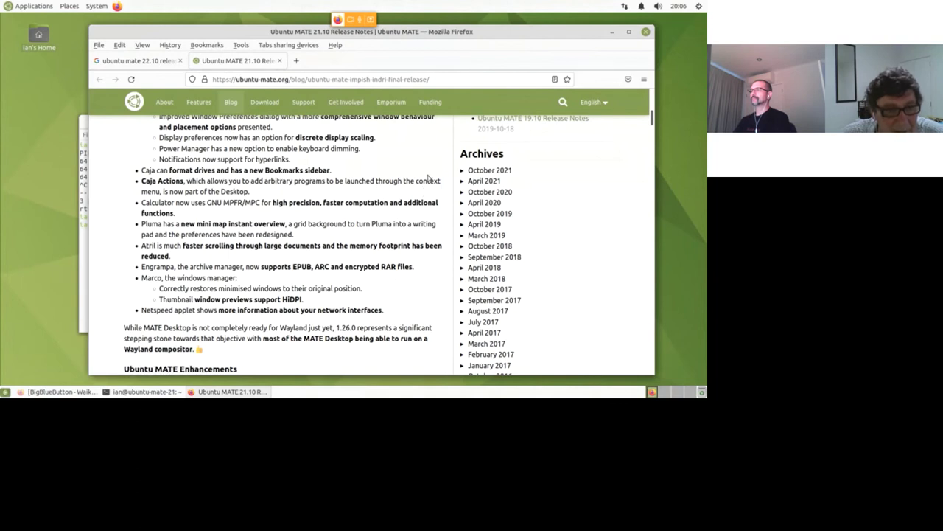
Read the release notes from the Pluma and Marco changes through Ubuntu MATE Enhancements, Guest Session, RedShift and Major Applications
scroll(427, 178, "down", 3)
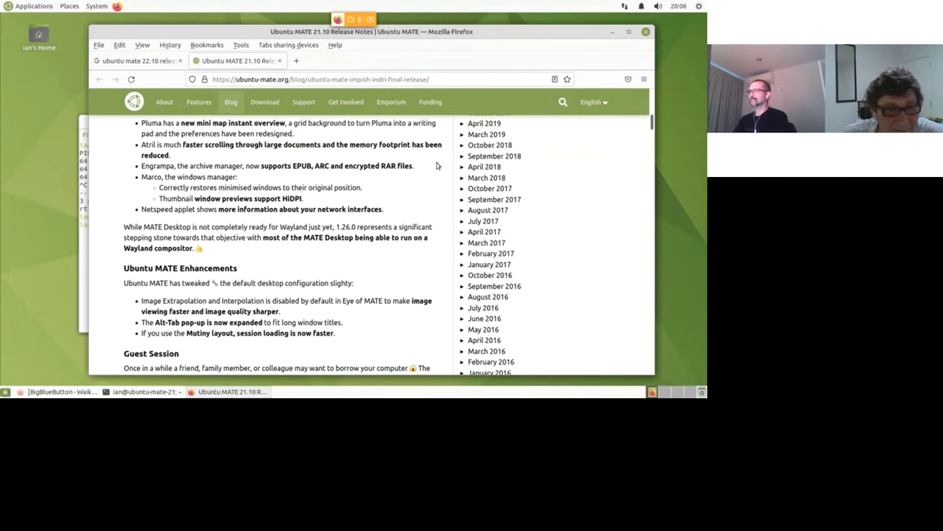
scroll(437, 166, "down", 2)
scroll(437, 165, "up", 2)
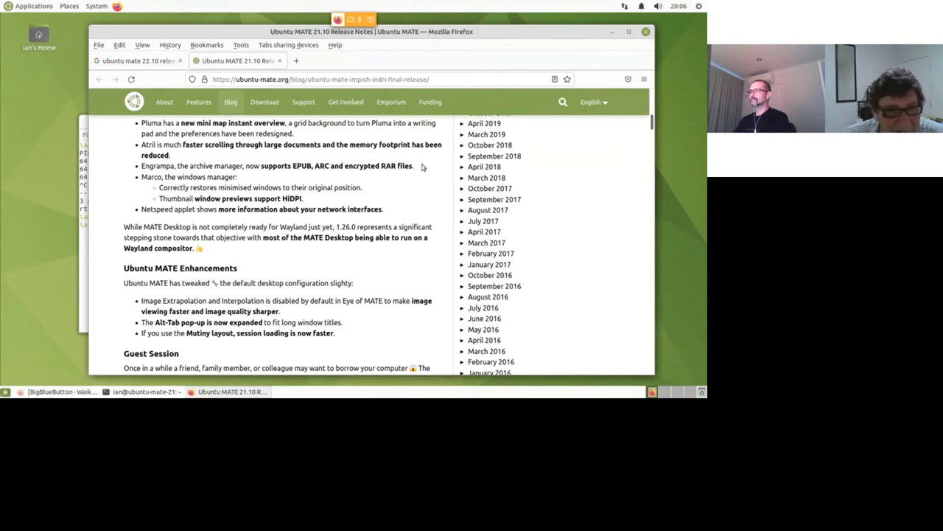
scroll(422, 167, "down", 1)
scroll(422, 167, "up", 1)
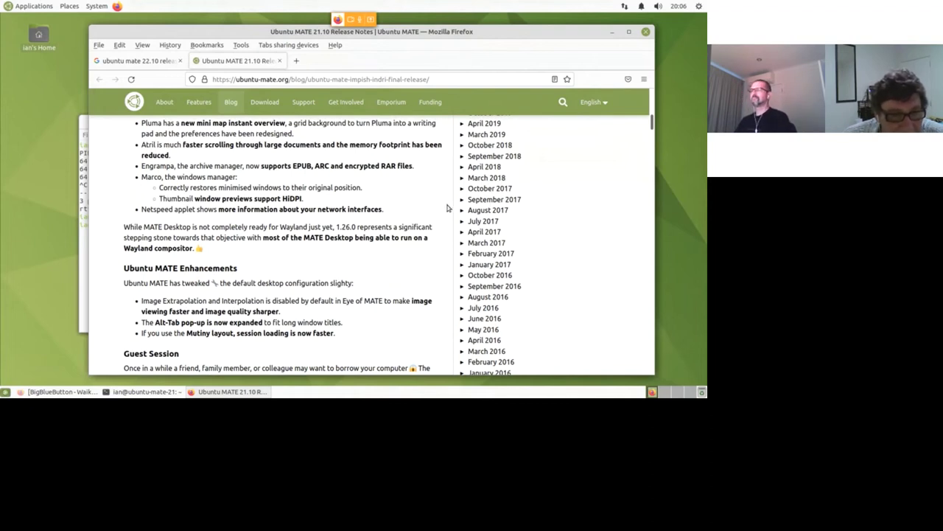
scroll(447, 208, "down", 2)
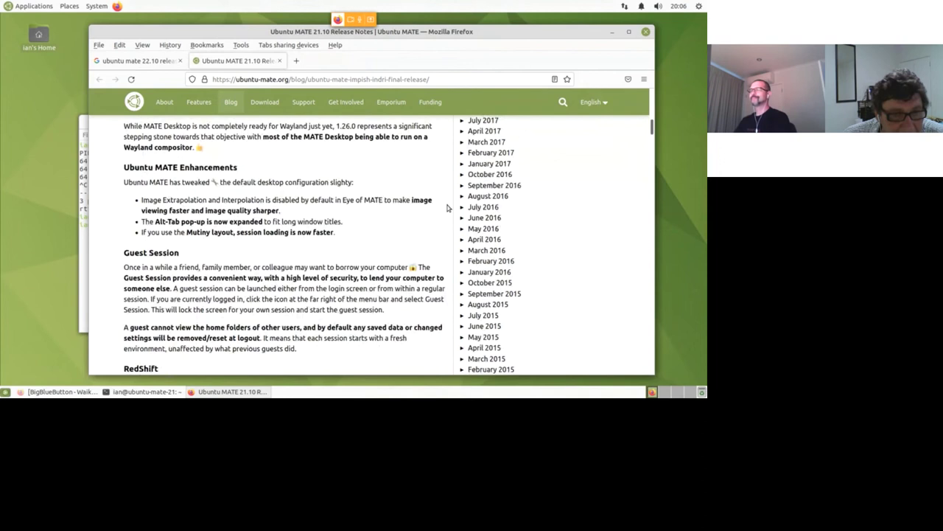
scroll(448, 209, "down", 1)
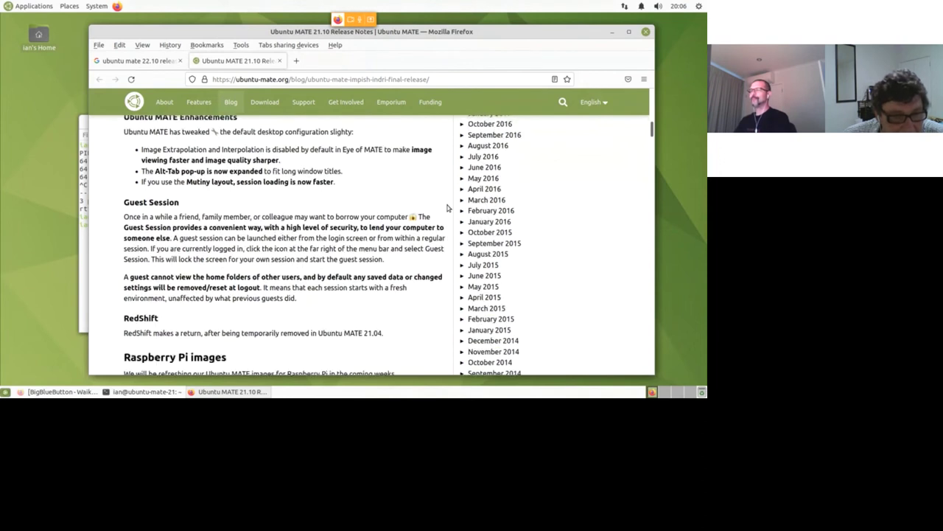
scroll(447, 208, "down", 1)
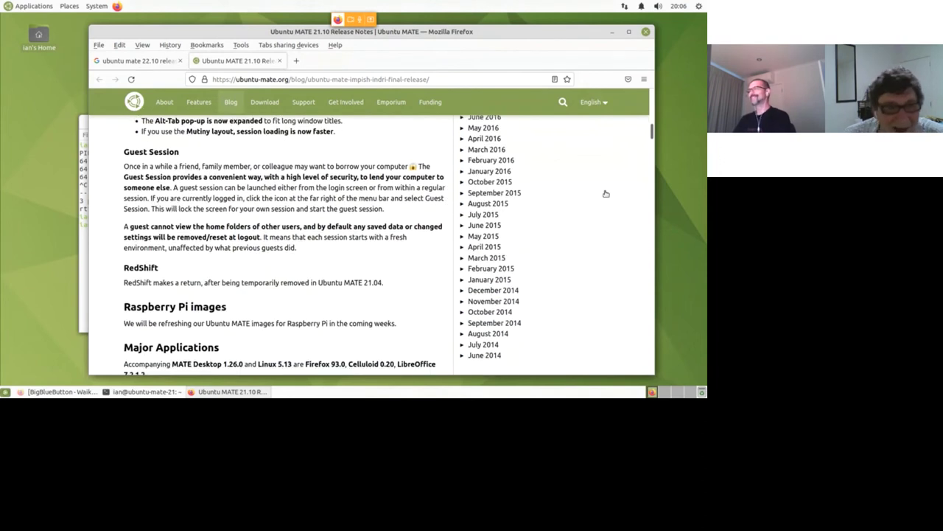
scroll(602, 195, "down", 1)
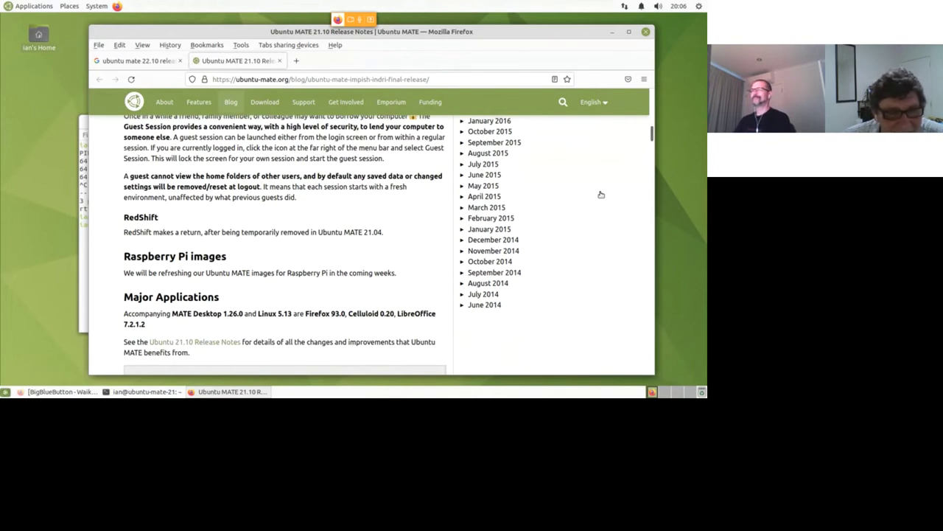
scroll(601, 194, "down", 1)
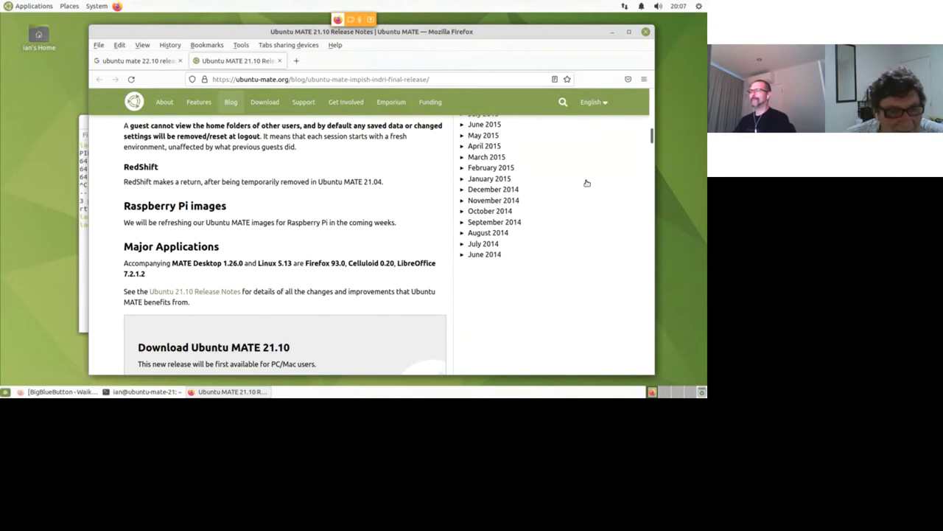
Skim the download, upgrade, Known Issues and Comments sections of the release notes, and return to Ubuntu MATE Enhancements
scroll(587, 182, "down", 2)
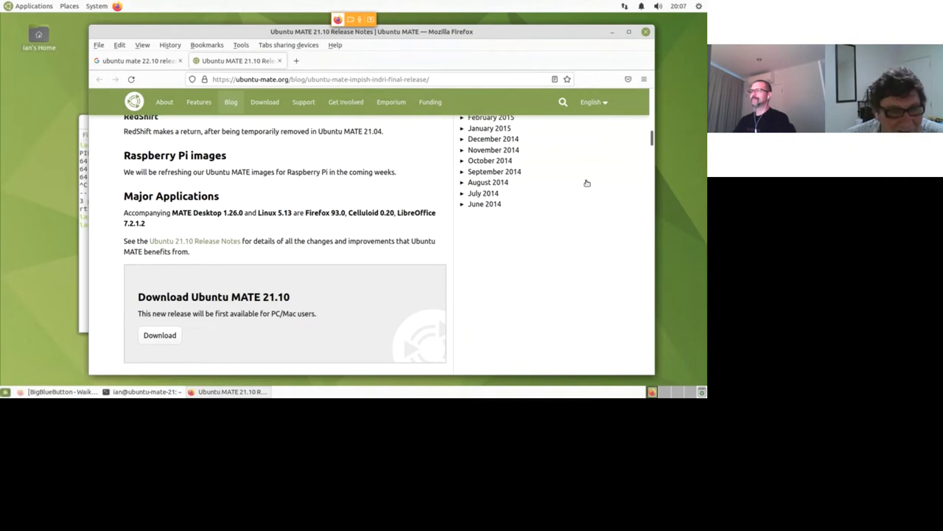
scroll(586, 183, "down", 2)
scroll(587, 183, "down", 2)
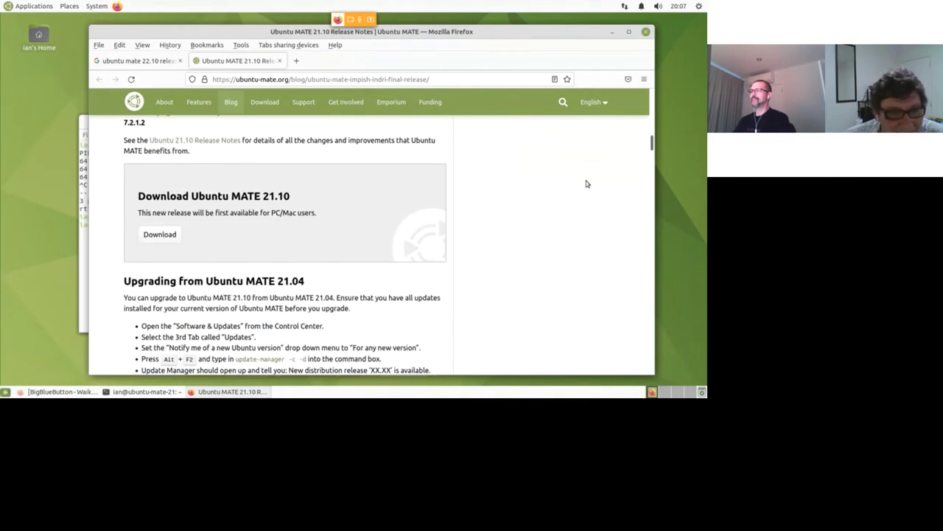
scroll(587, 184, "down", 2)
scroll(587, 184, "down", 2)
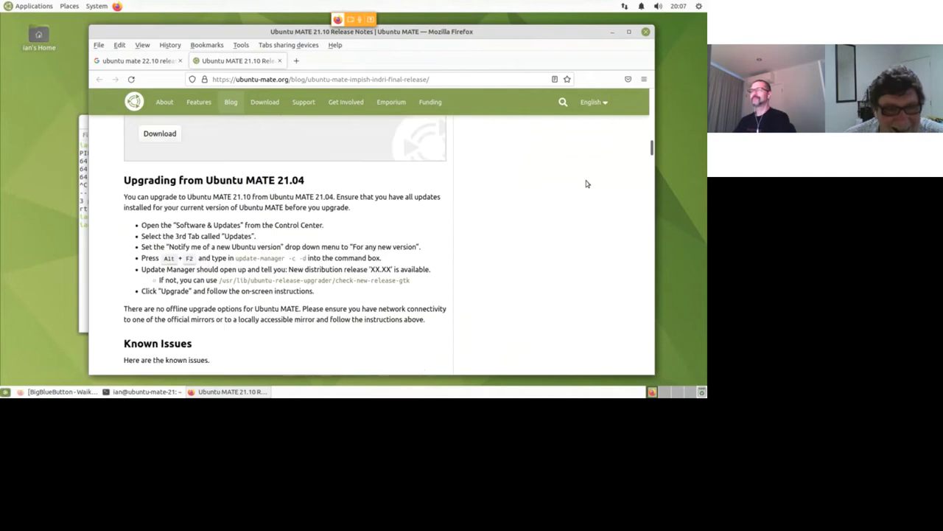
scroll(587, 184, "down", 2)
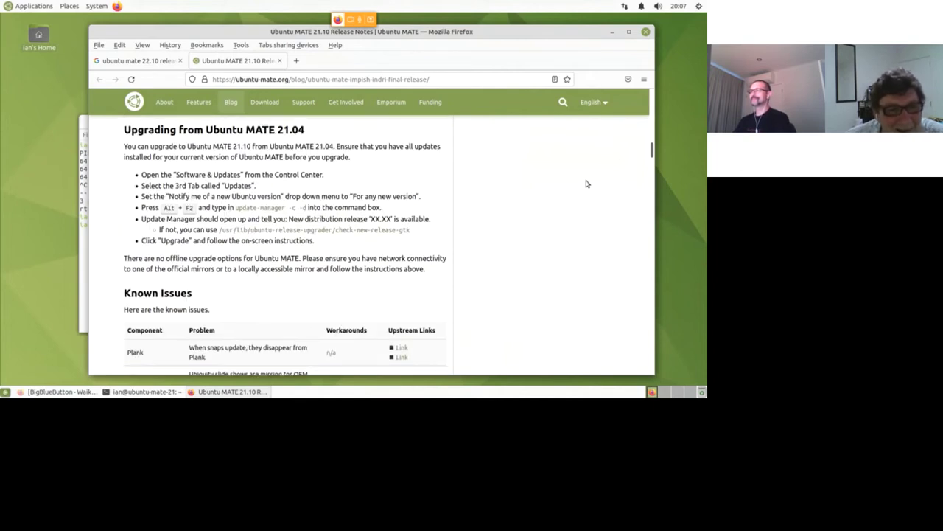
scroll(587, 184, "down", 6)
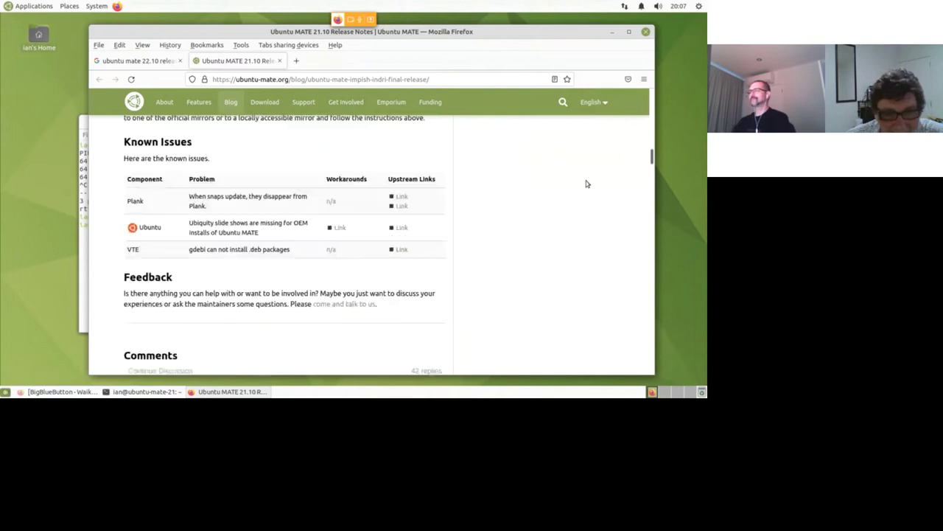
scroll(586, 183, "down", 15)
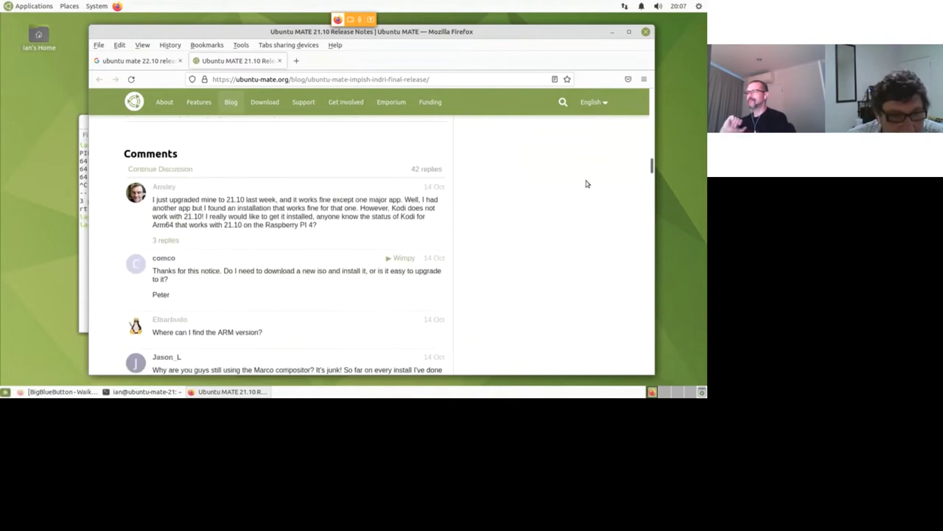
scroll(571, 172, "up", 15)
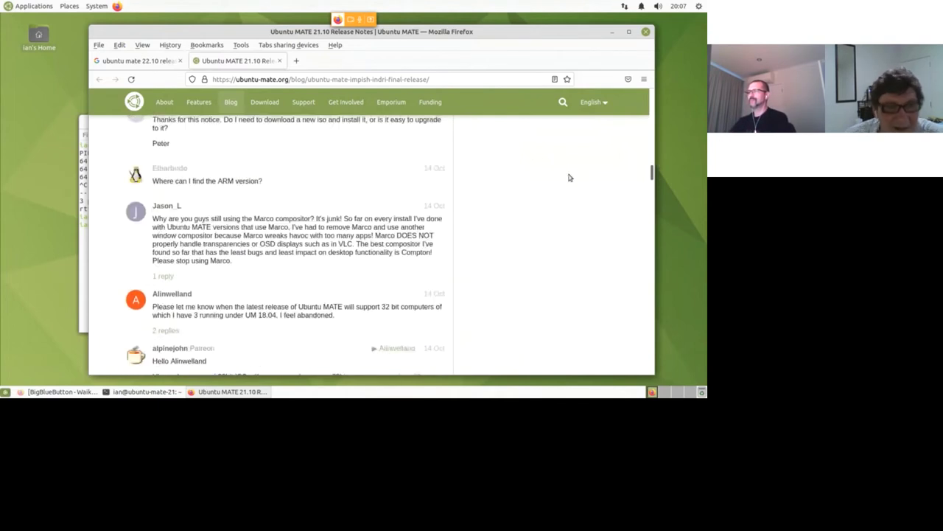
scroll(535, 192, "up", 5)
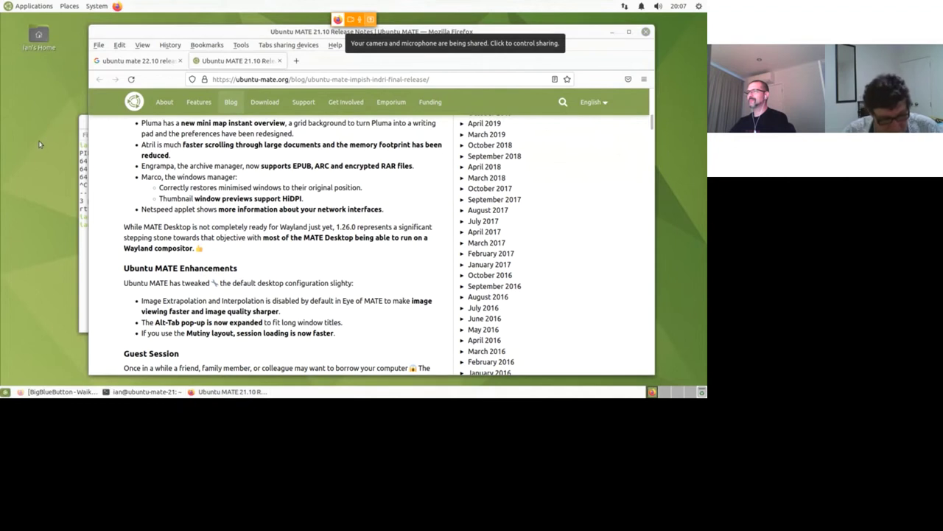
Run uname -a in a new terminal window to check the kernel version, and rearrange the terminal and browser windows
key("ctrl+alt+t")
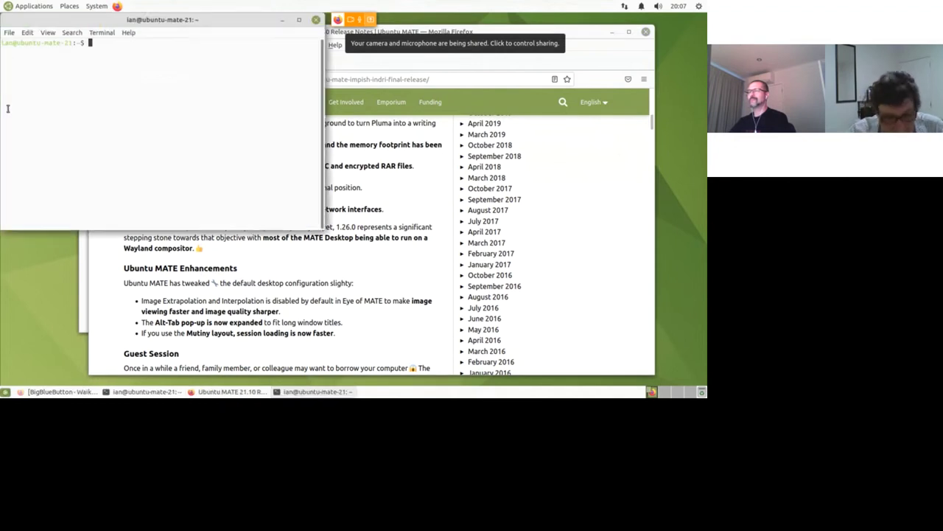
type("l")
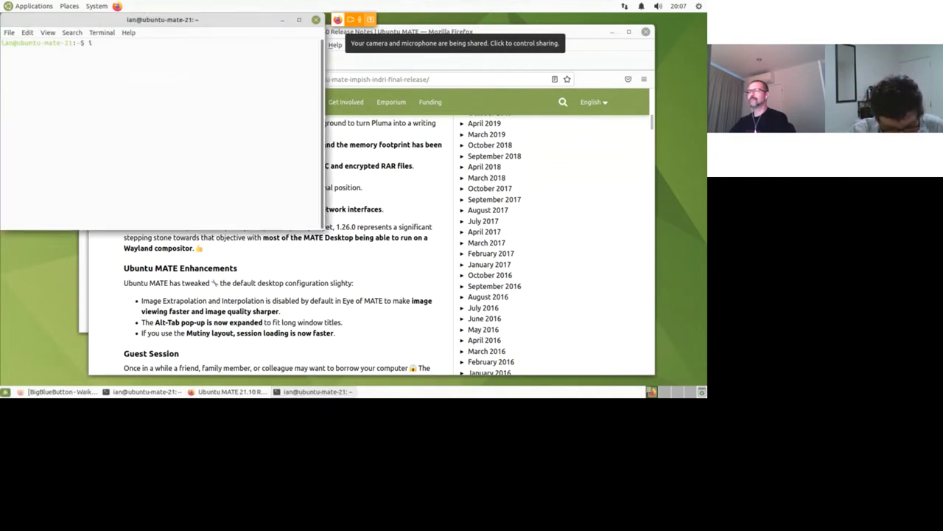
key("BackSpace")
type("uname ")
type("-qa")
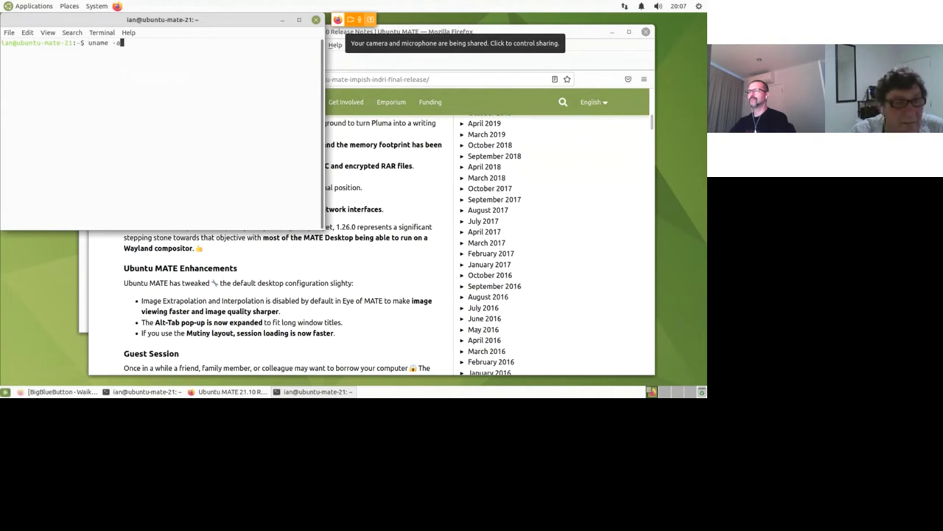
key("Return")
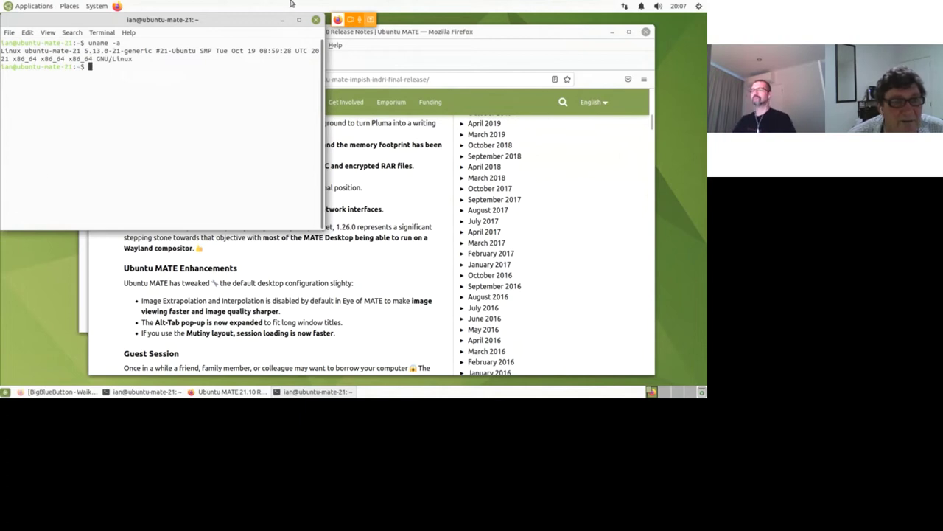
left_click_drag(254, 22, 263, 194)
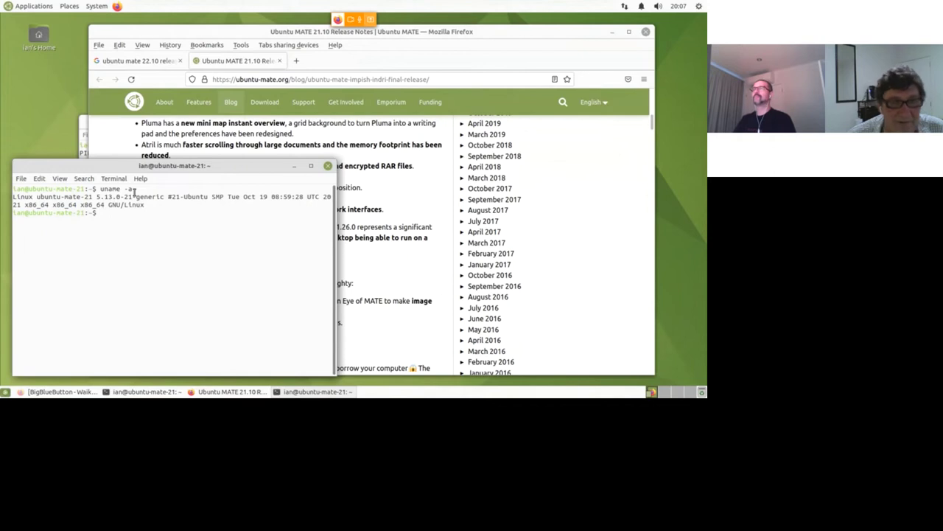
left_click_drag(508, 31, 526, 33)
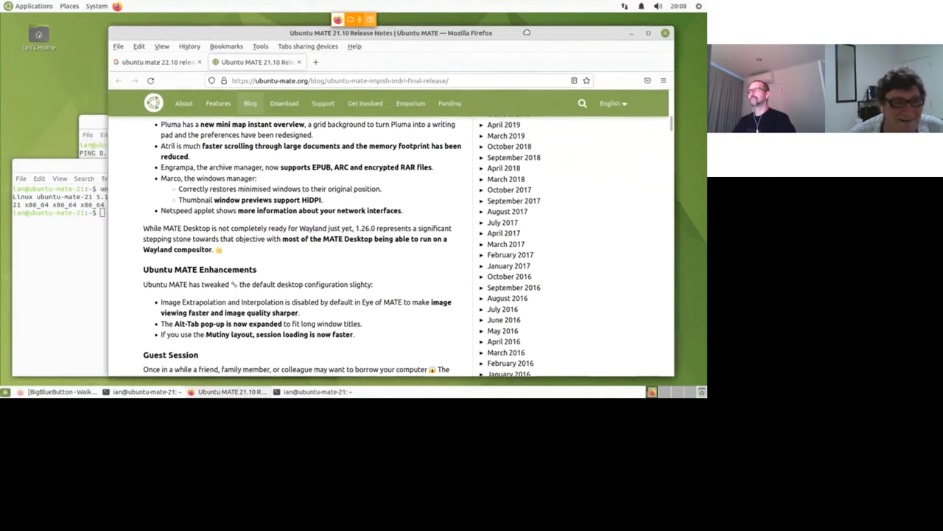
Close the terminal window holding the ping output and bring the one with the uname output forward
left_click(94, 123)
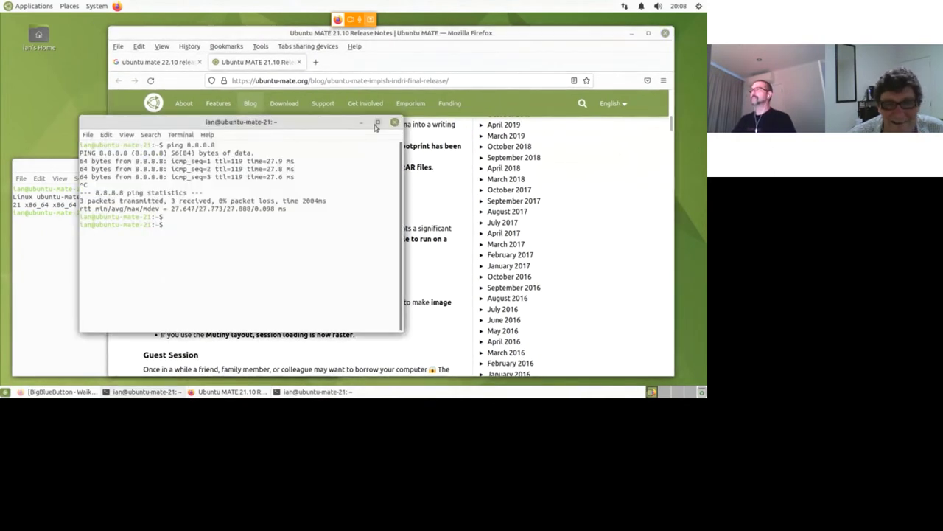
left_click(395, 122)
left_click(30, 260)
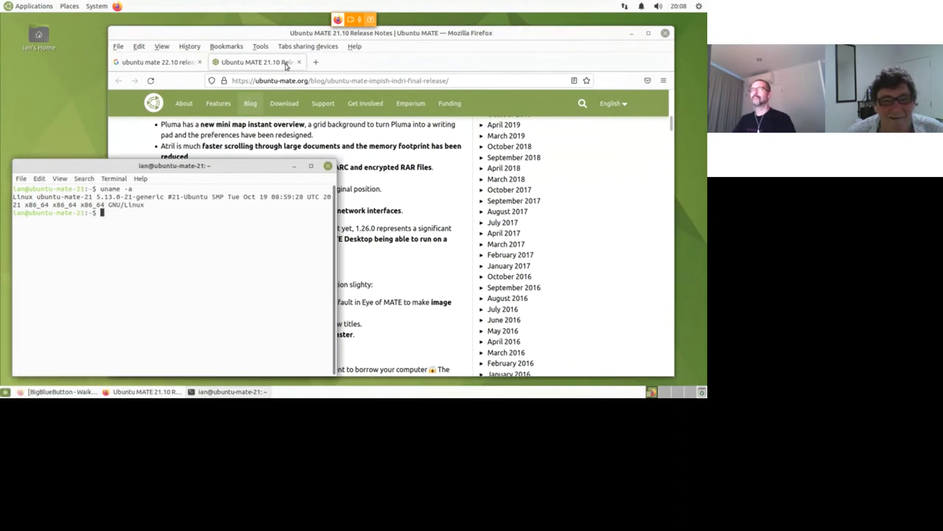
Search Google for "linux version" in a new browser tab and skim the results
left_click(316, 62)
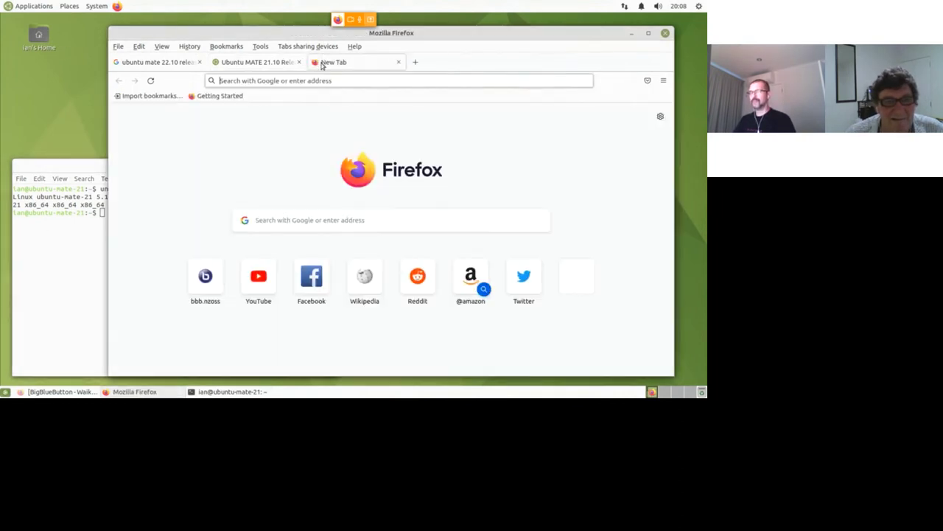
left_click(292, 81)
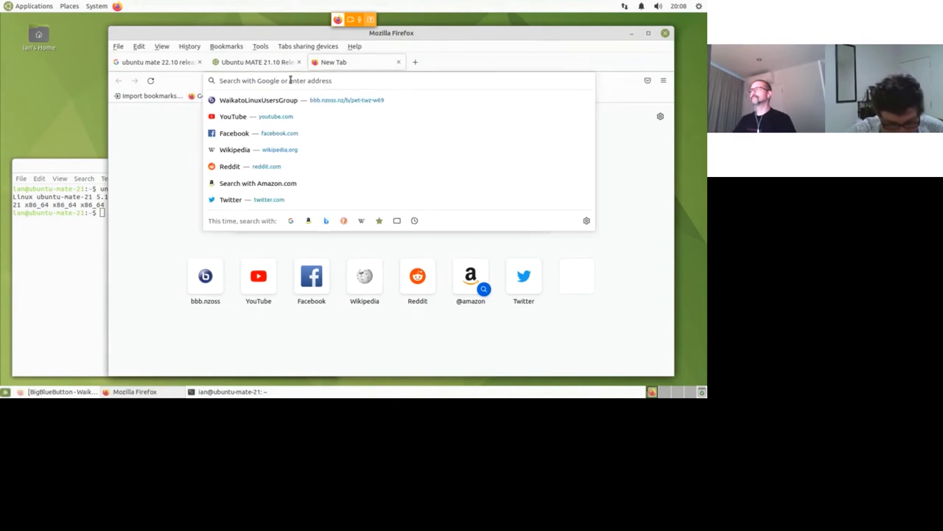
type("linux v")
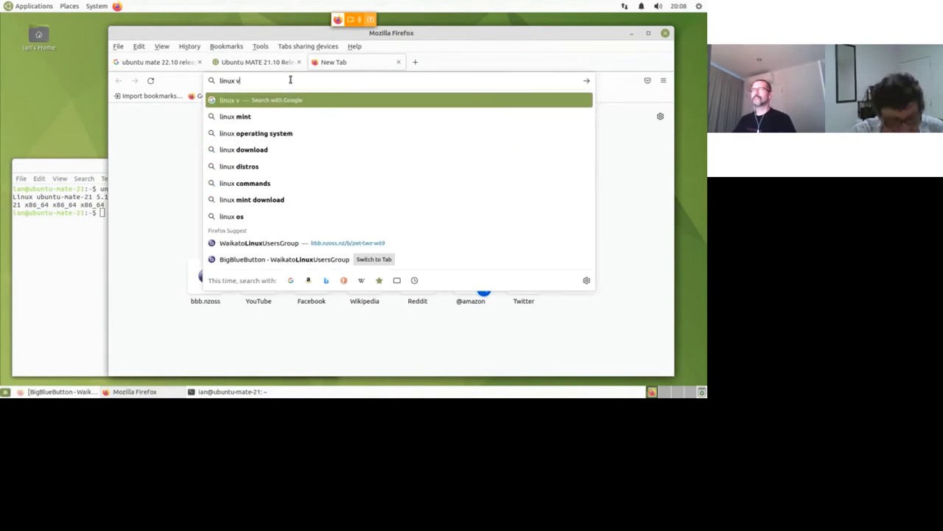
type("ersion")
key("Return")
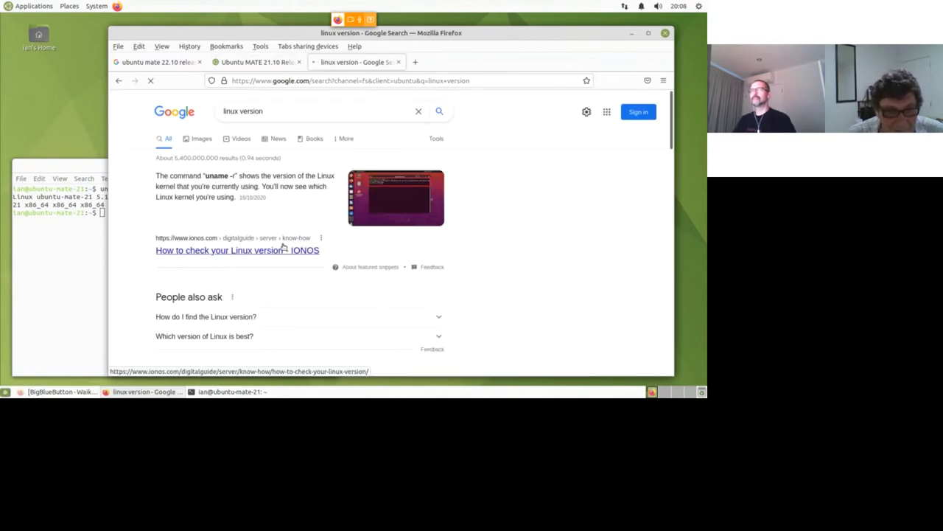
scroll(265, 251, "down", 4)
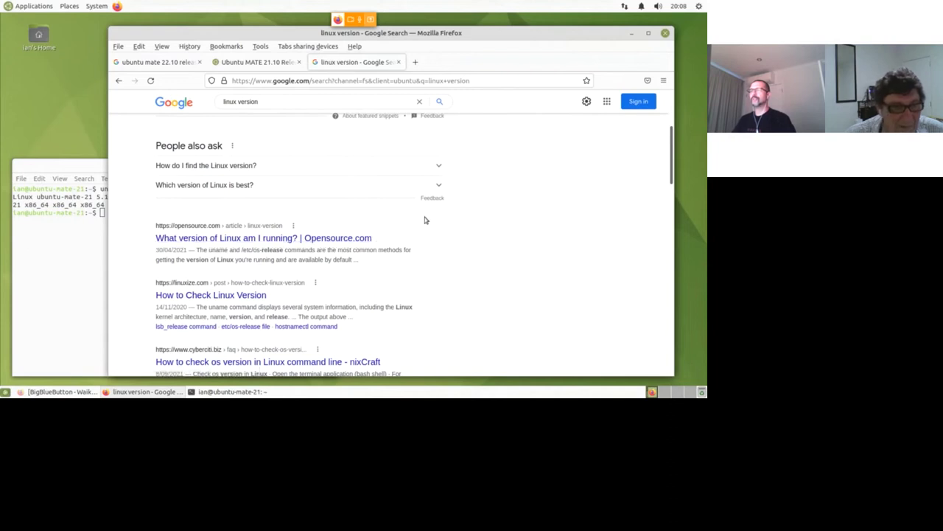
Review the kernel version in the uname terminal against the search results, shifting the terminal toward the screen edge
left_click(29, 230)
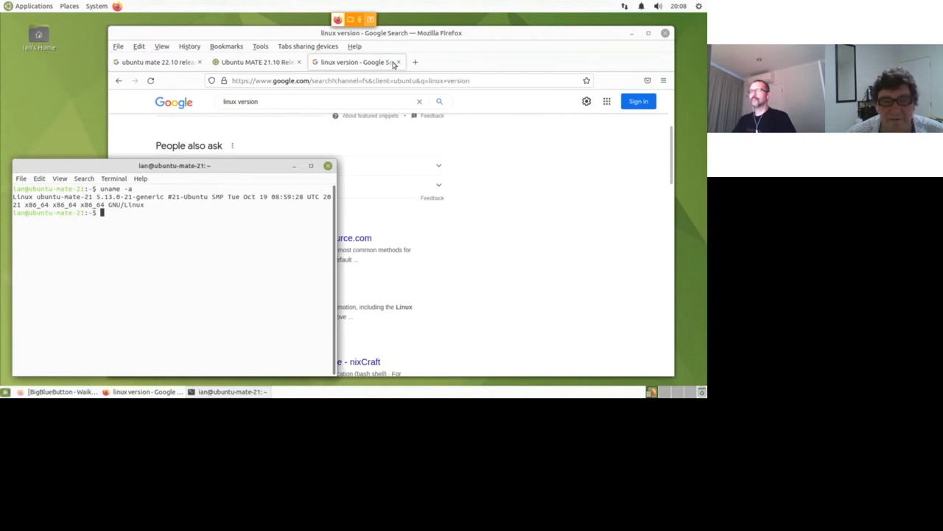
left_click(500, 171)
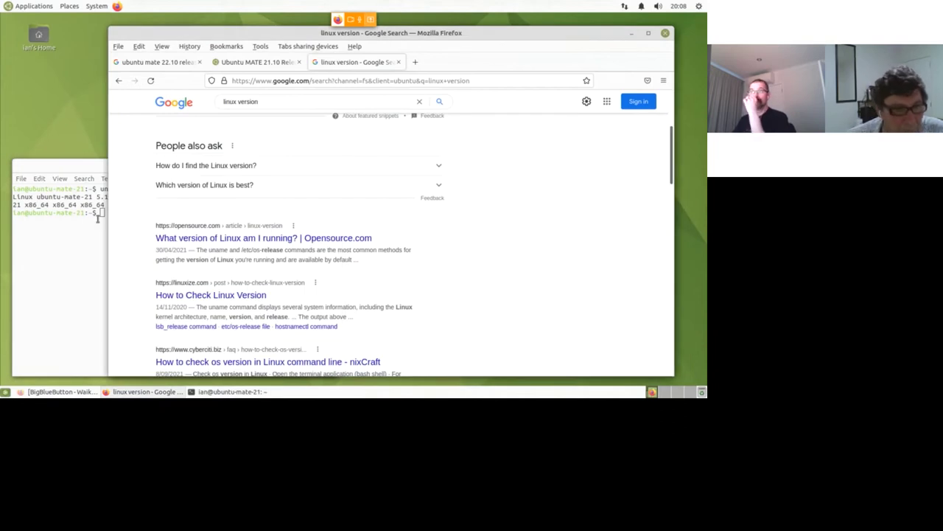
left_click(41, 260)
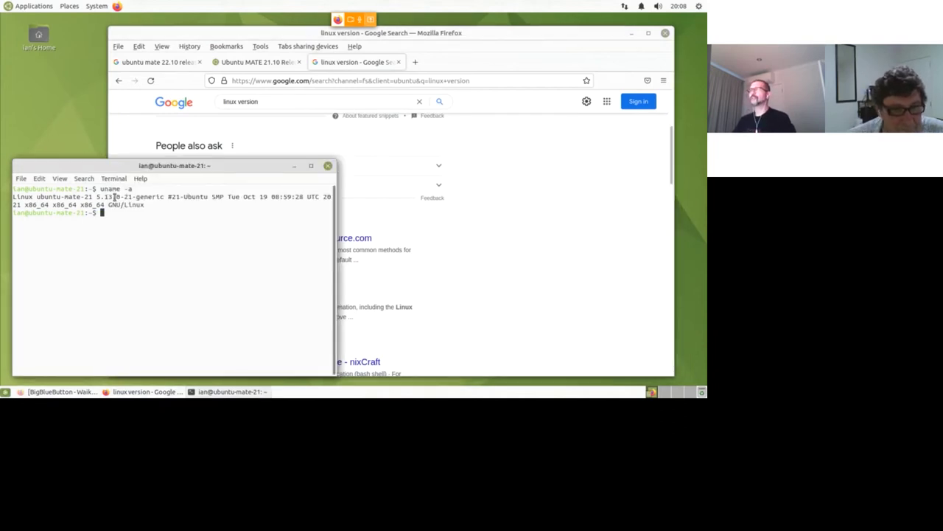
left_click_drag(264, 166, 252, 172)
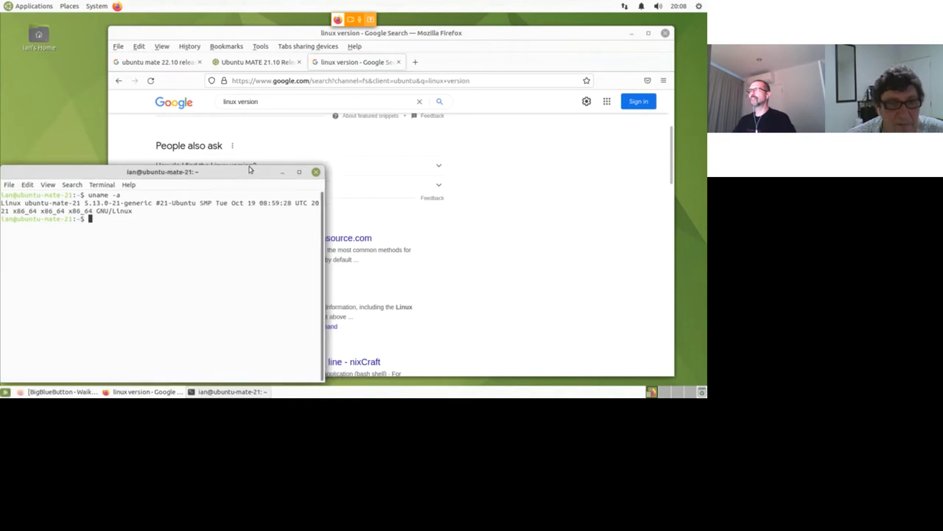
Change the Google search query to "wiki linux" and run it
left_click(264, 101)
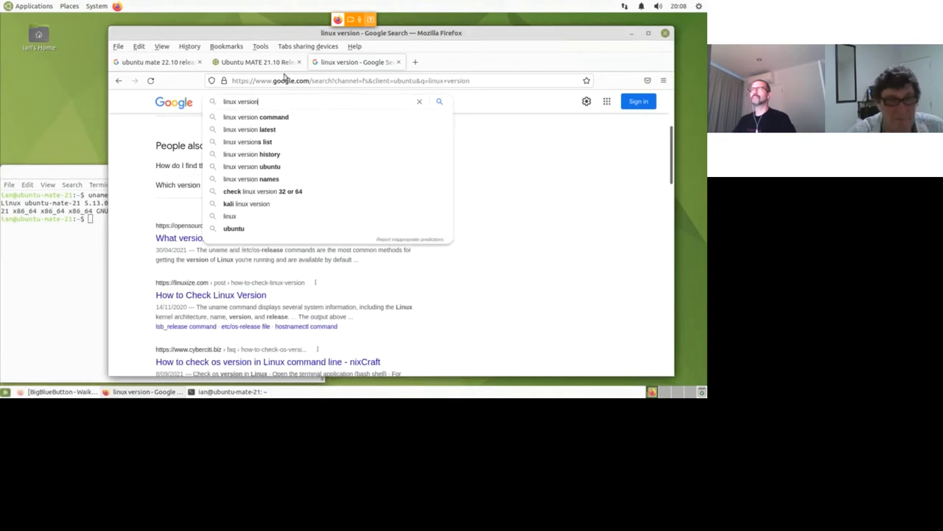
key("BackSpace")
key("BackSpace")
key("BackSpace")
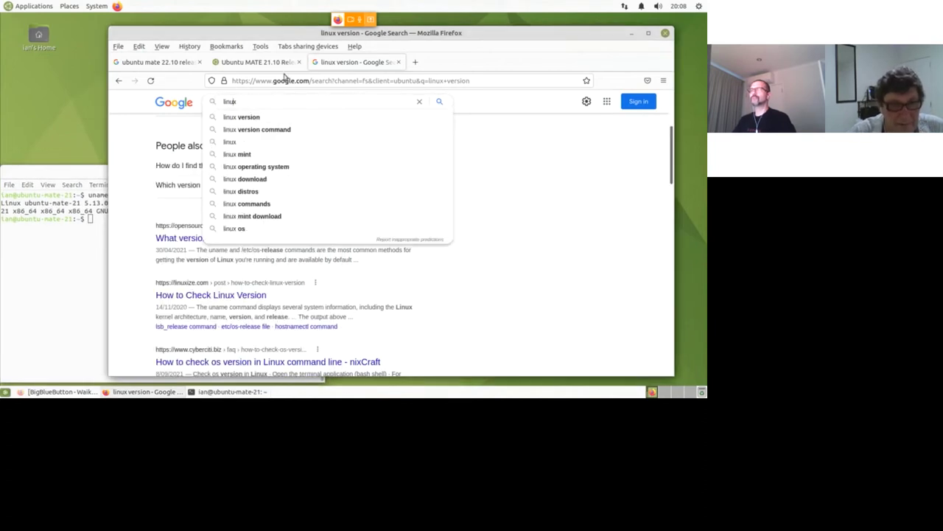
key("Home")
type("wiki")
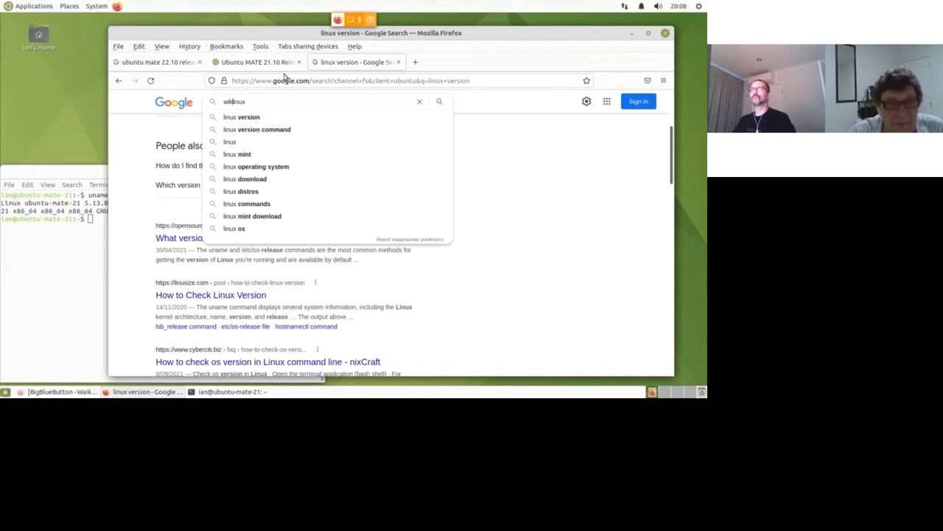
key("Return")
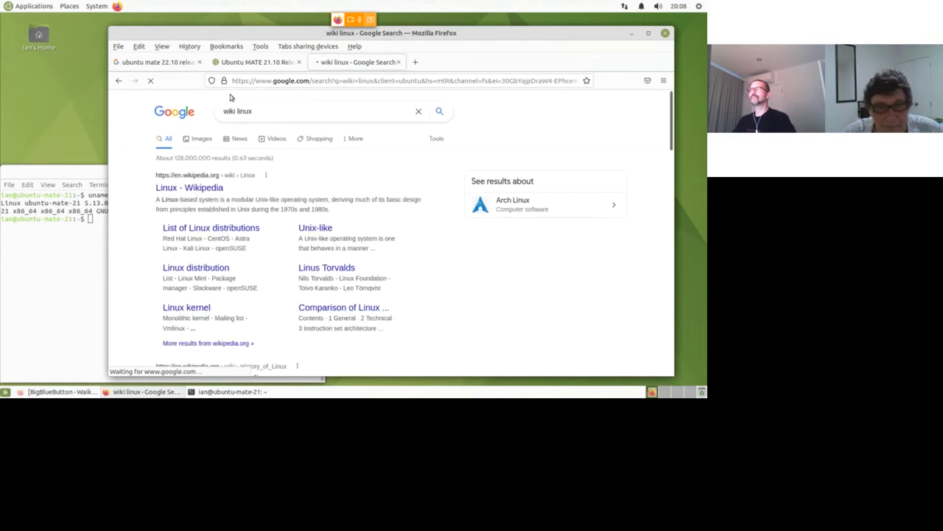
Open the "Linux - Wikipedia" result in a new browser tab and switch to it
right_click(218, 186)
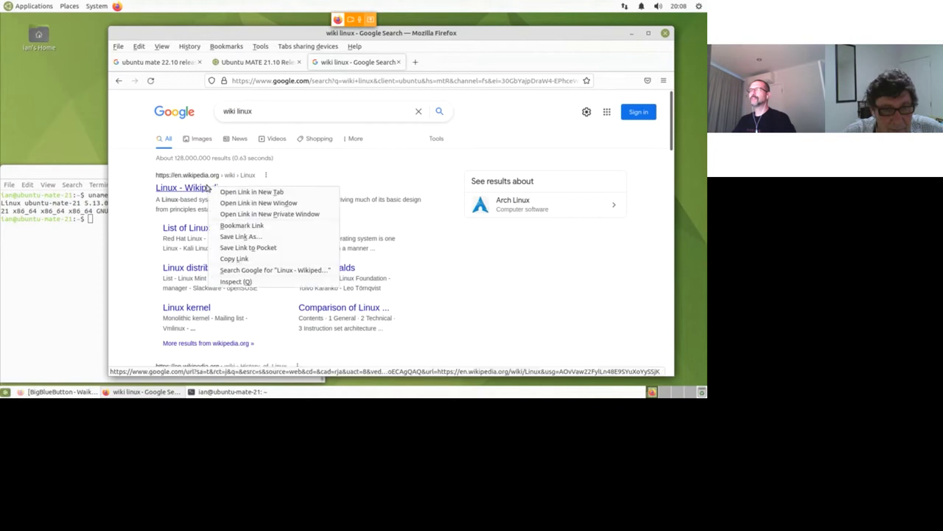
left_click(221, 191)
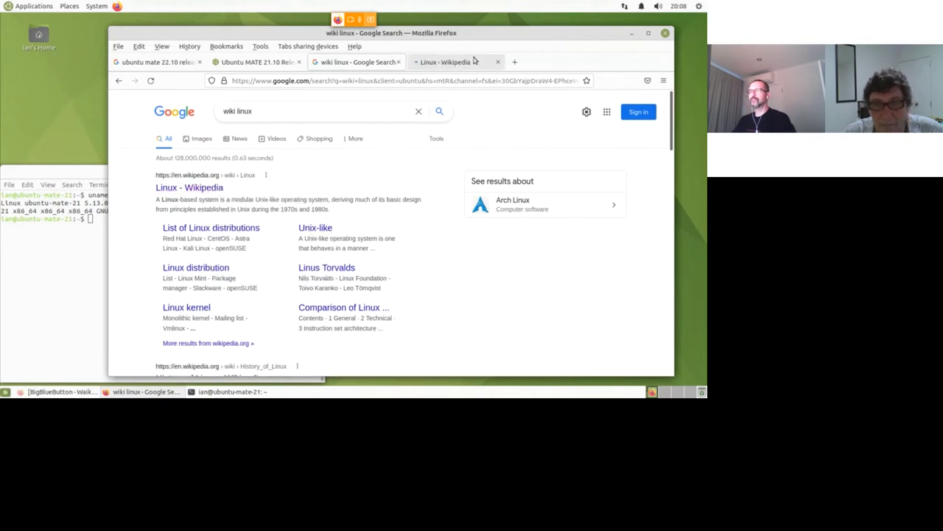
left_click(473, 64)
Examine the Wikipedia Linux article's infobox for kernel release information, from Developer down to Official website
scroll(543, 209, "down", 10)
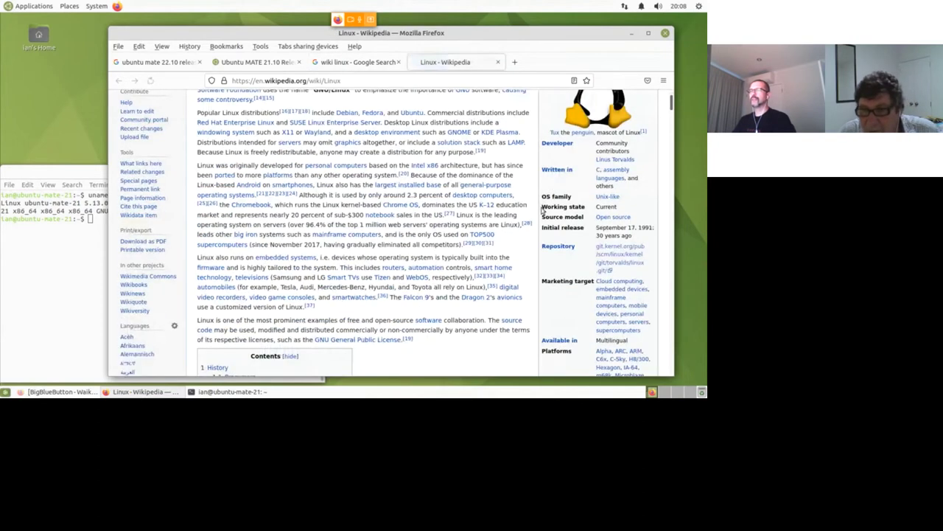
scroll(546, 221, "down", 5)
scroll(546, 221, "down", 3)
scroll(547, 221, "up", 4)
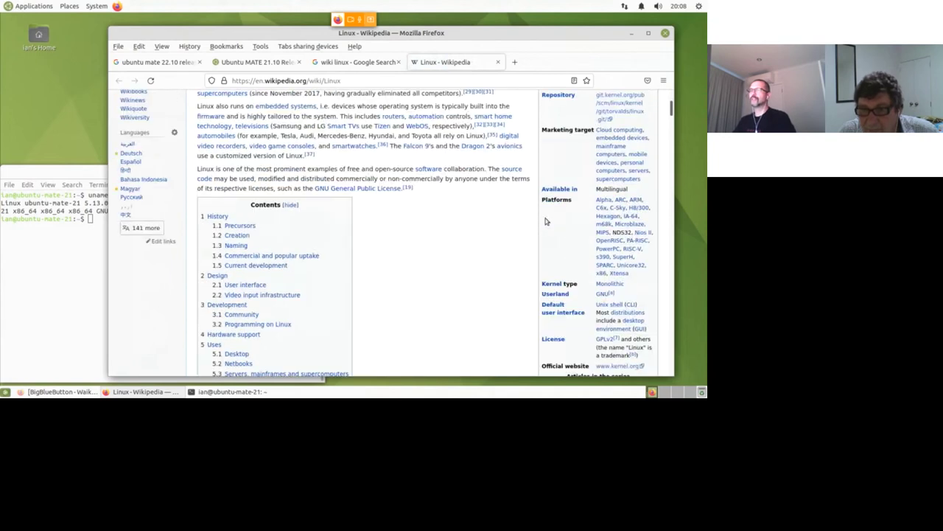
scroll(547, 225, "up", 4)
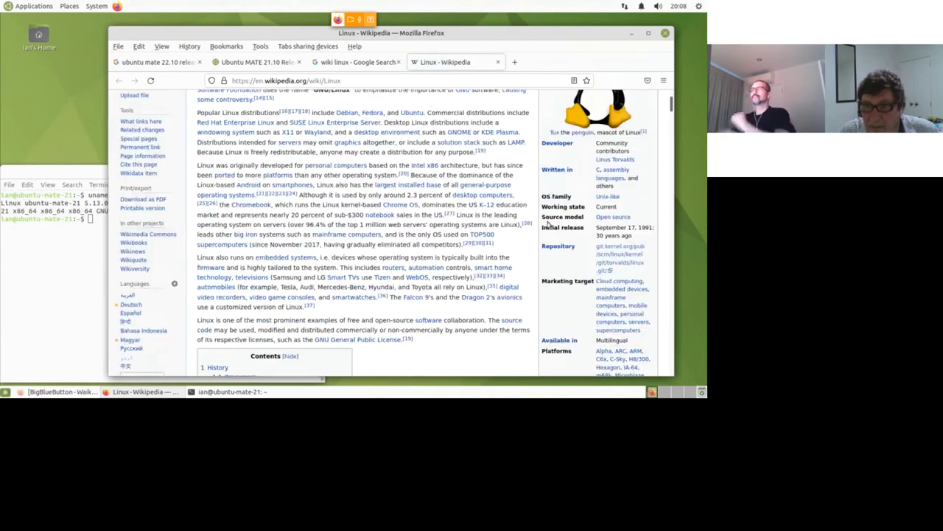
scroll(547, 225, "down", 2)
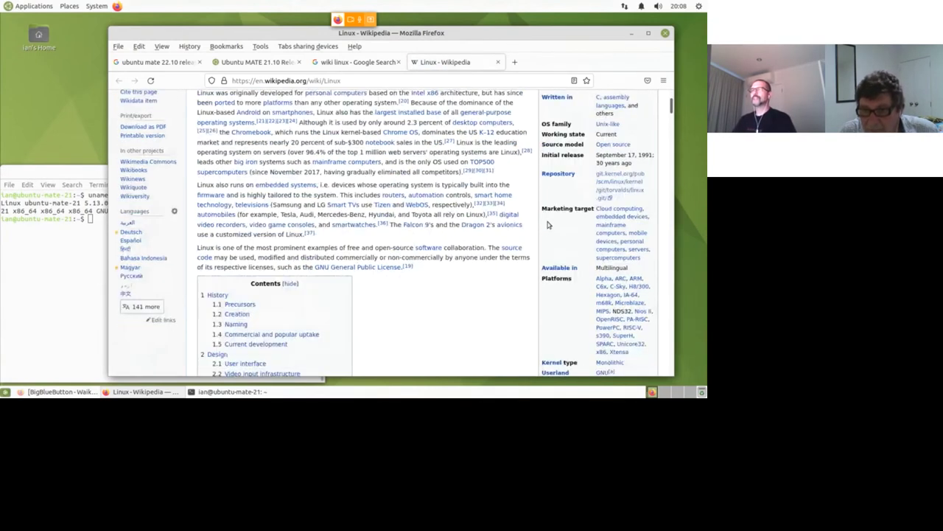
scroll(547, 225, "down", 4)
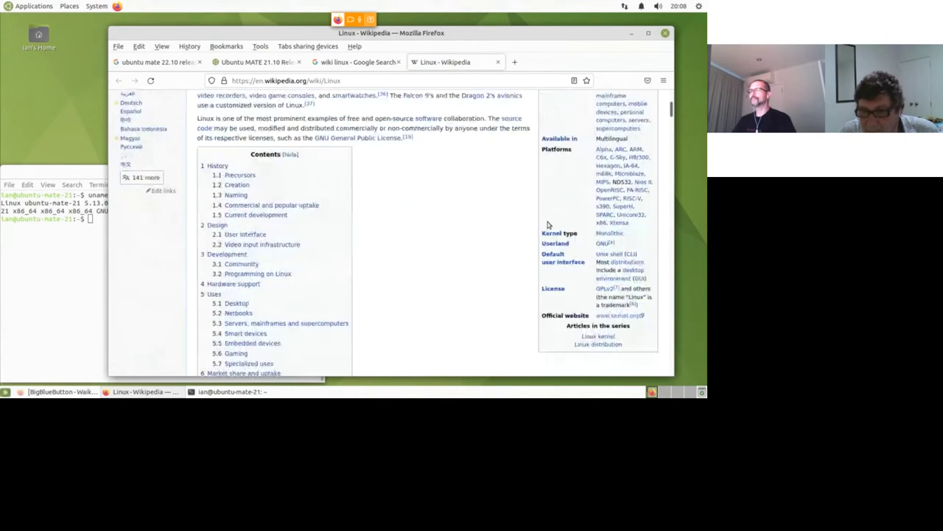
scroll(547, 222, "up", 15)
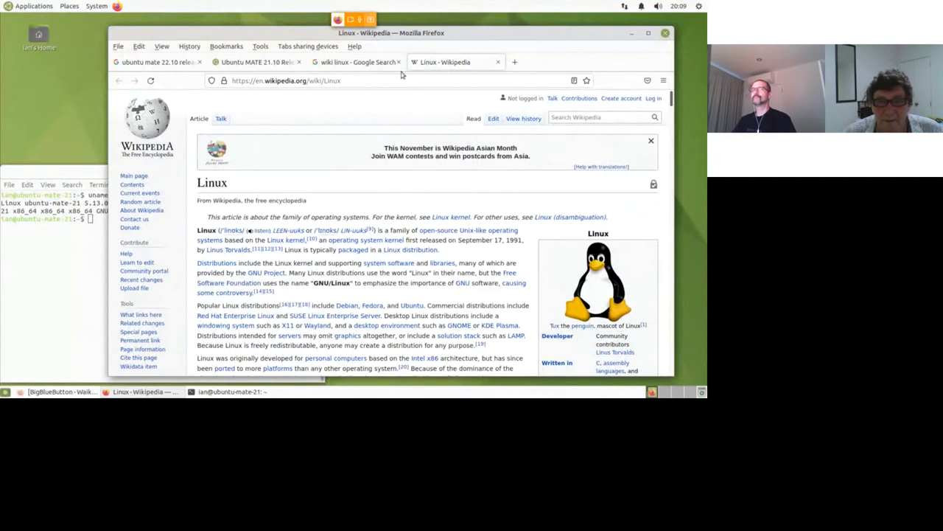
Close the Wikipedia tab and reposition the terminal with the uname output in front of the browser
left_click(499, 61)
left_click(42, 211)
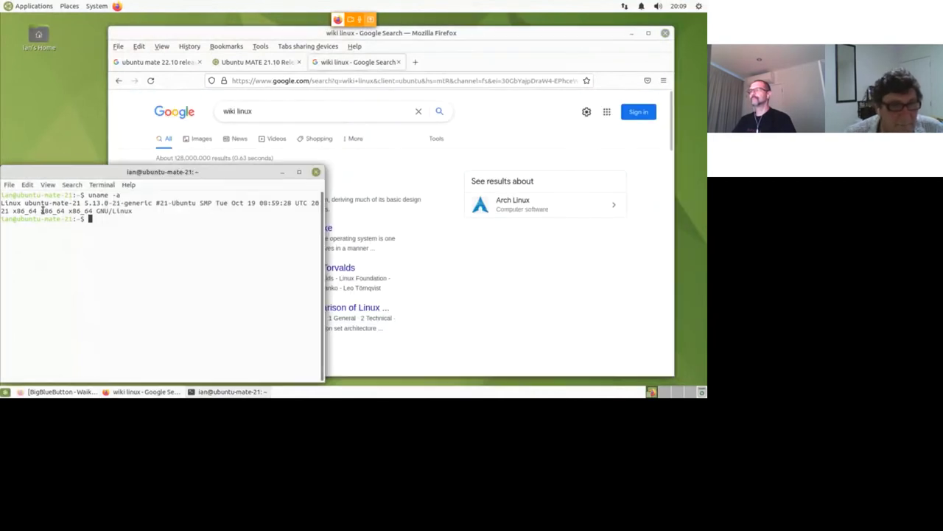
left_click_drag(108, 171, 141, 140)
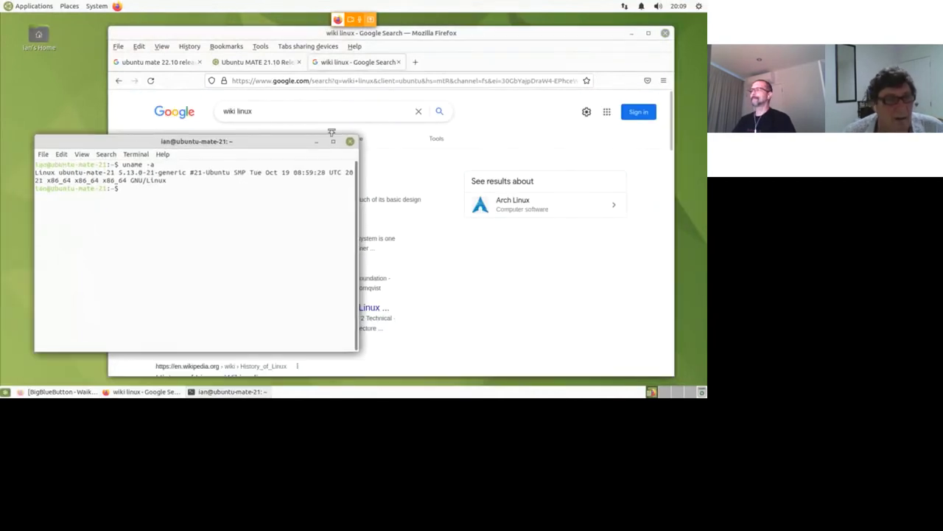
Glance through the Graphics applications, move the browser window, and return to the Ubuntu MATE 21.10 release notes
left_click(27, 6)
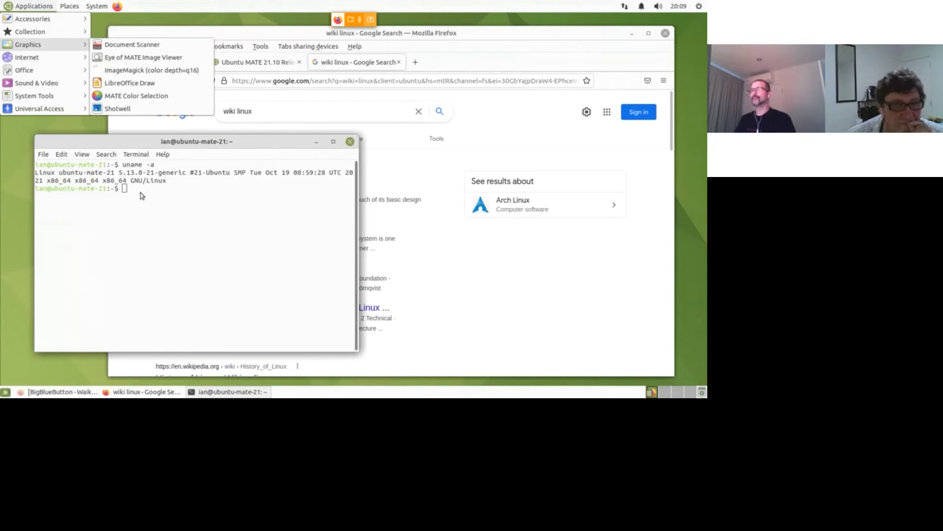
left_click(266, 34)
left_click_drag(298, 34, 320, 42)
left_click(281, 71)
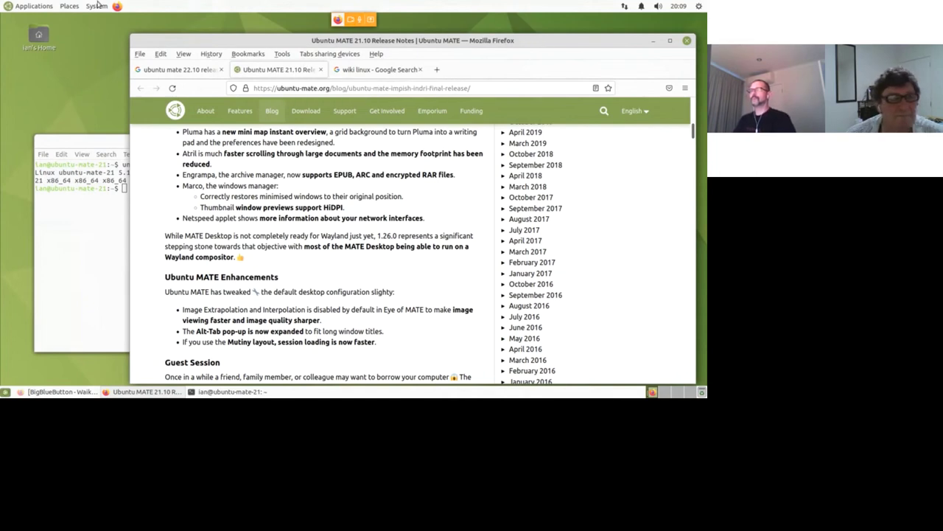
Browse the installed application categories and launch LibreOffice Writer
left_click(39, 8)
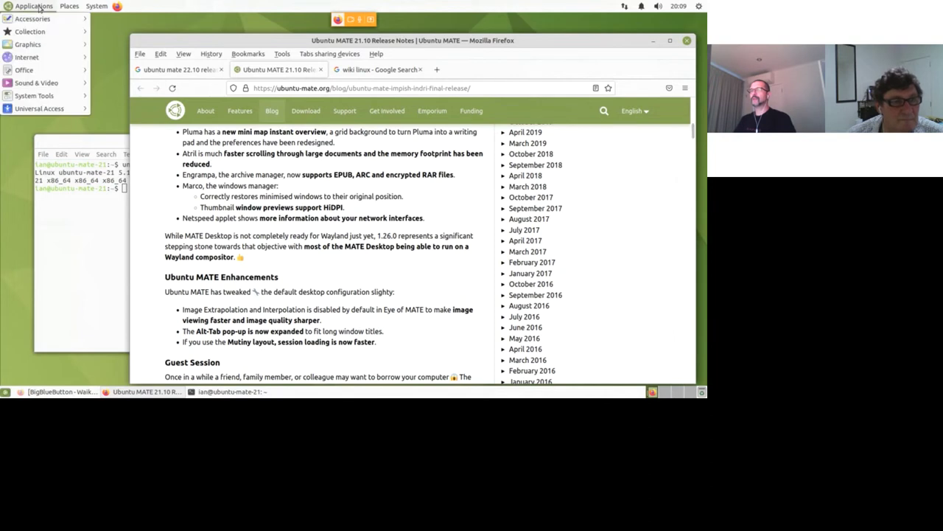
mouse_move(44, 57)
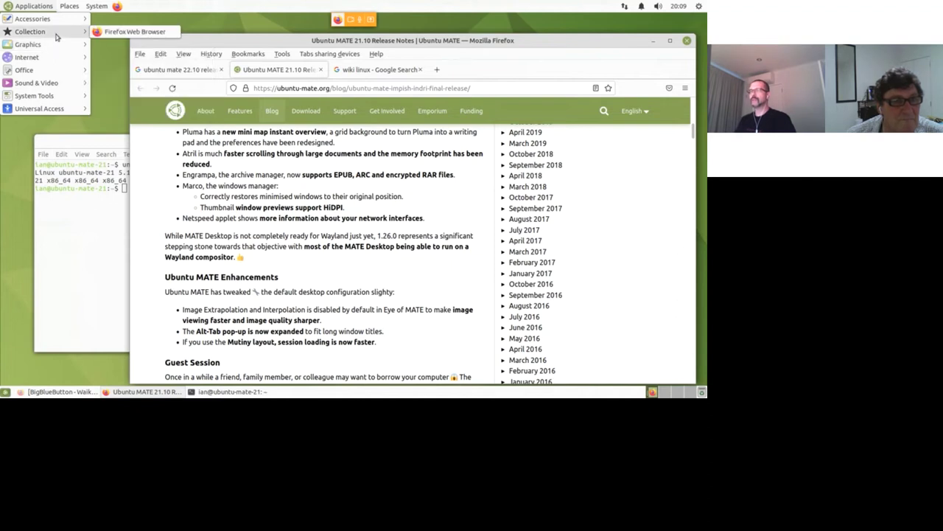
mouse_move(67, 20)
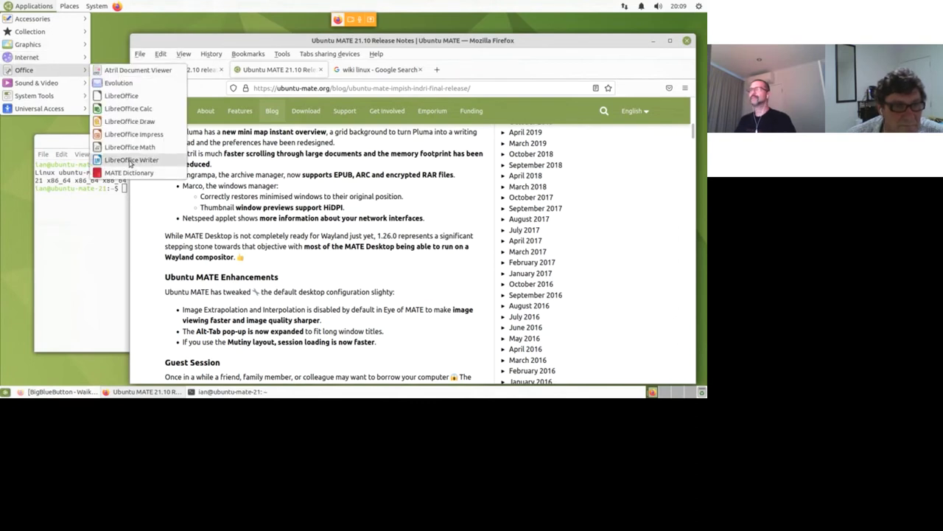
left_click(130, 161)
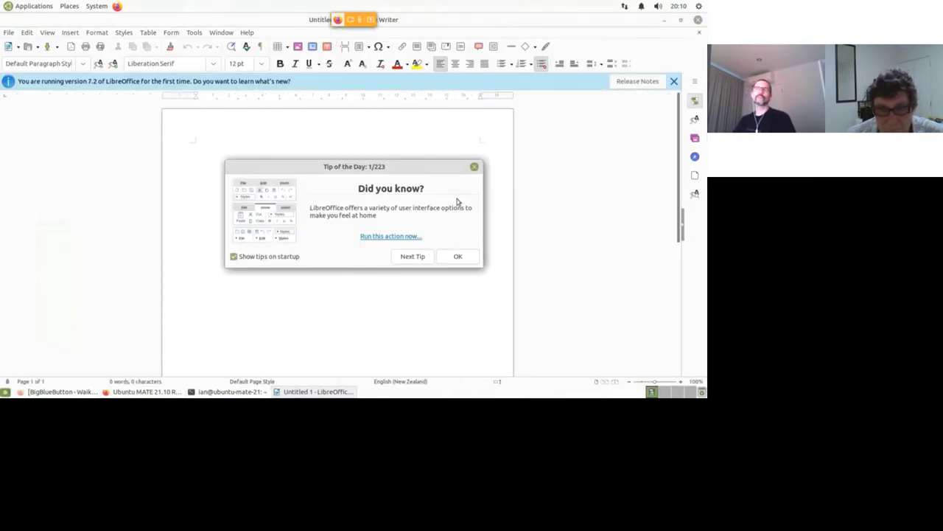
Disable tips on startup, dismiss the tip and the version 7.2 notice, and restore the Writer window from maximized
left_click(233, 257)
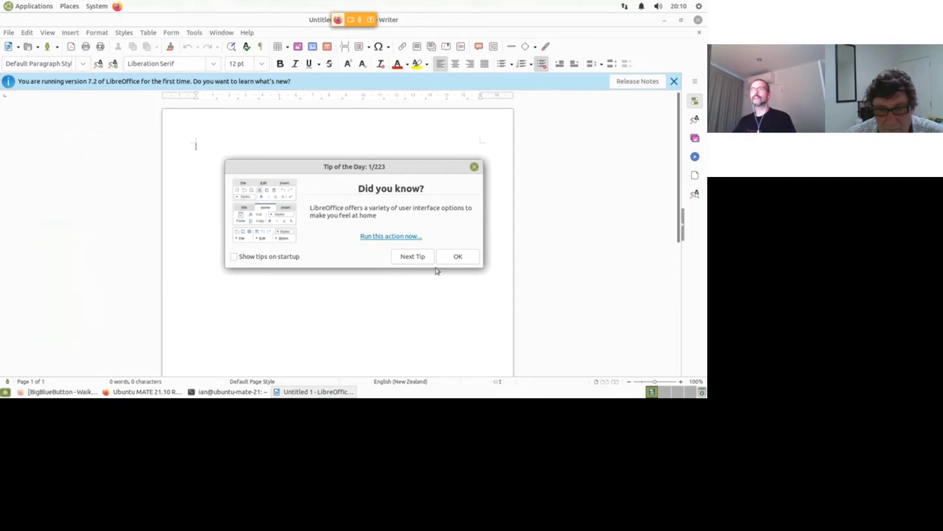
left_click(458, 257)
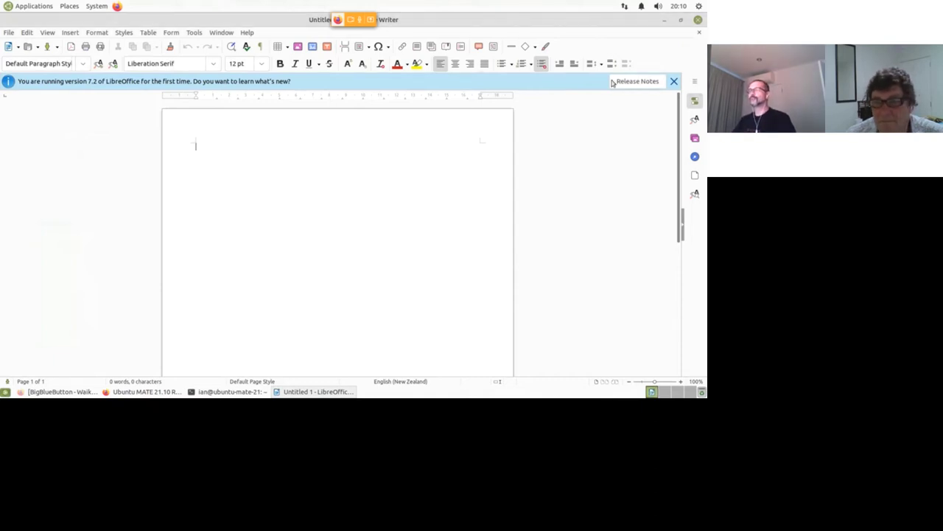
left_click(674, 82)
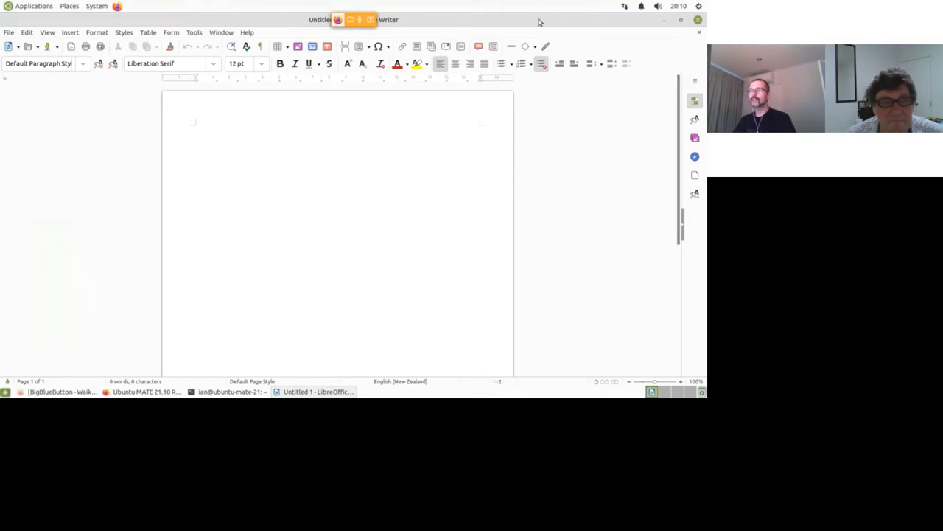
left_click_drag(539, 21, 522, 41)
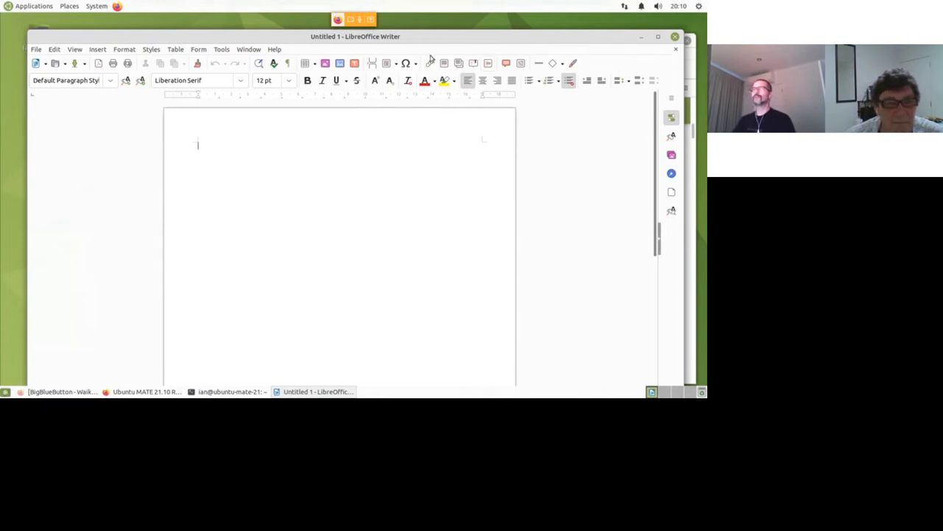
Check the installed LibreOffice version information in the About window and close it
left_click(276, 50)
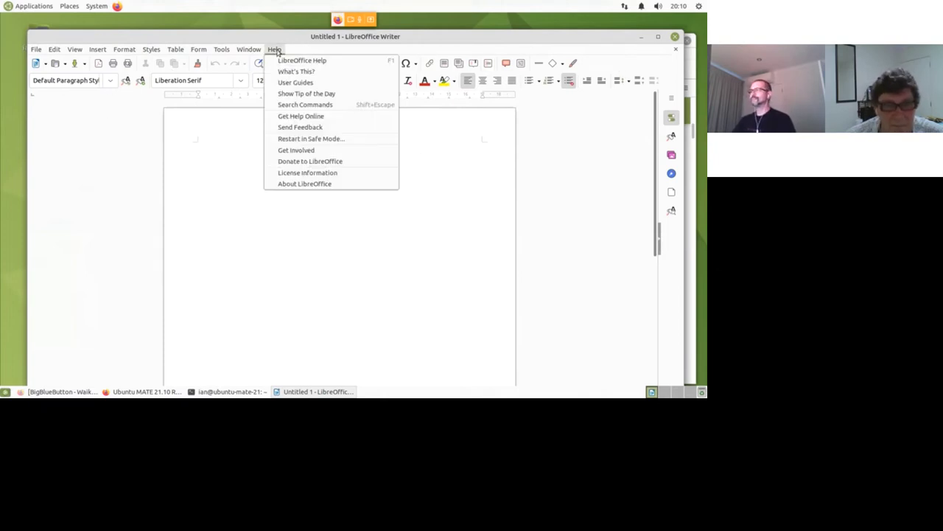
left_click(297, 184)
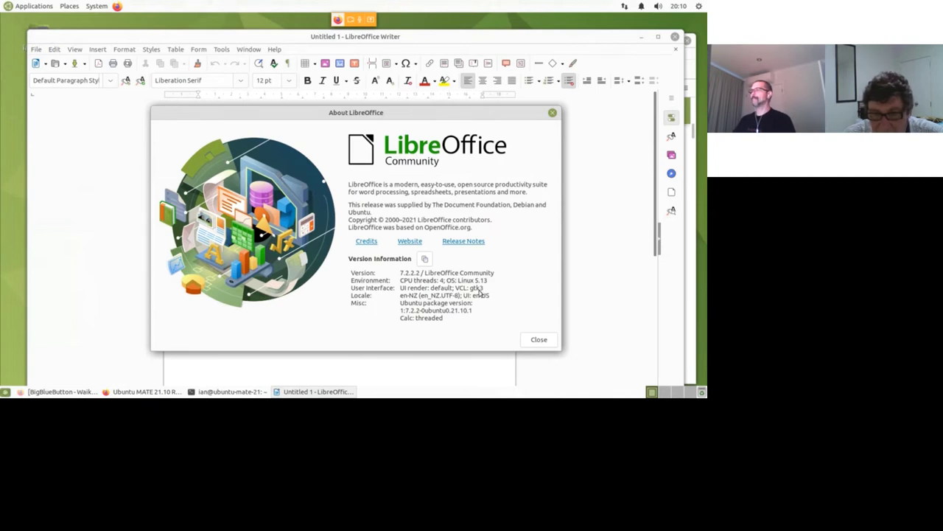
left_click(537, 340)
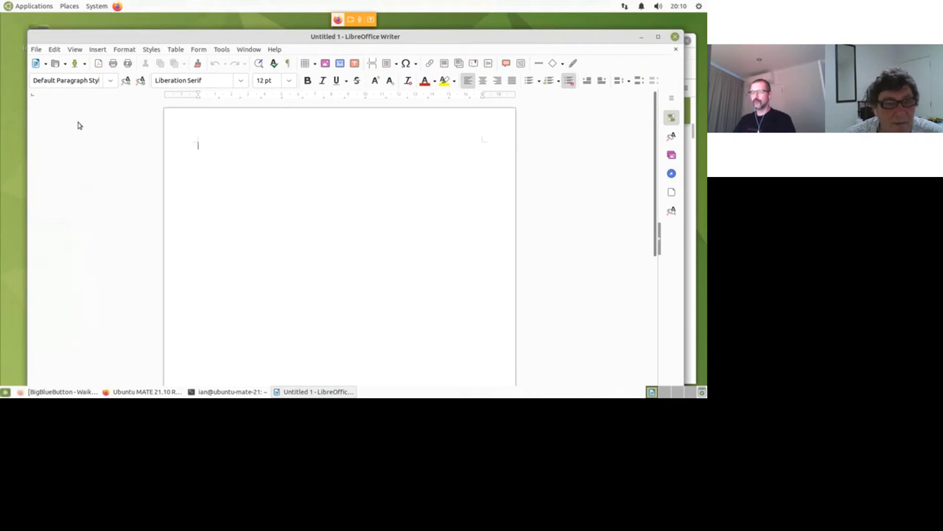
Open the LibreOffice options and look through the General and Personalization settings
left_click(222, 50)
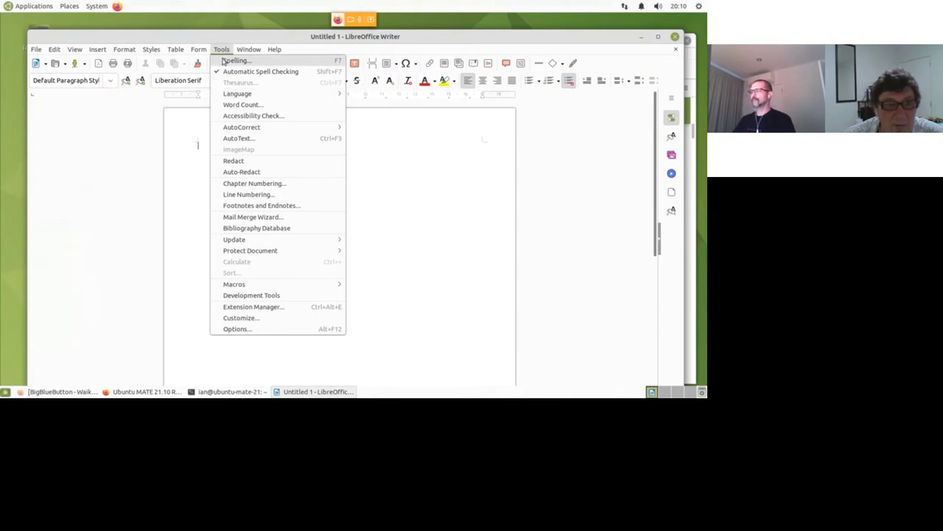
mouse_move(197, 51)
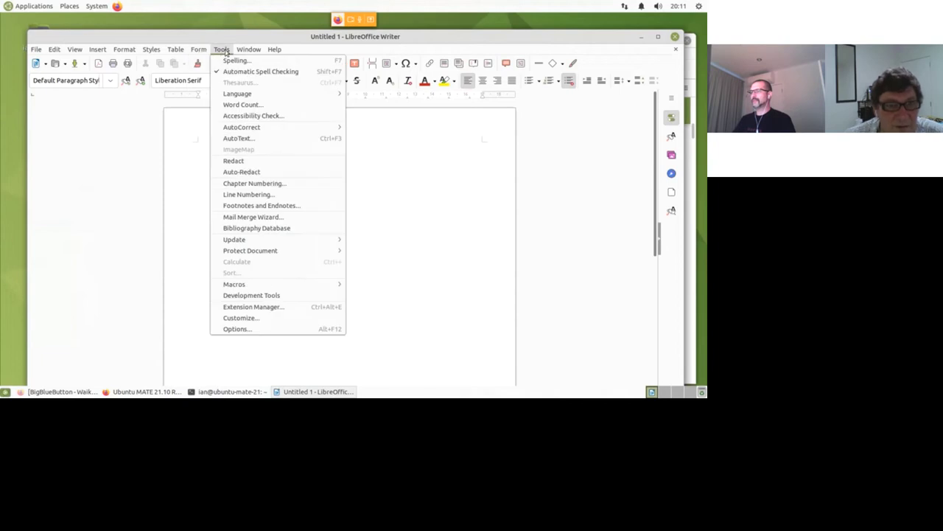
mouse_move(54, 51)
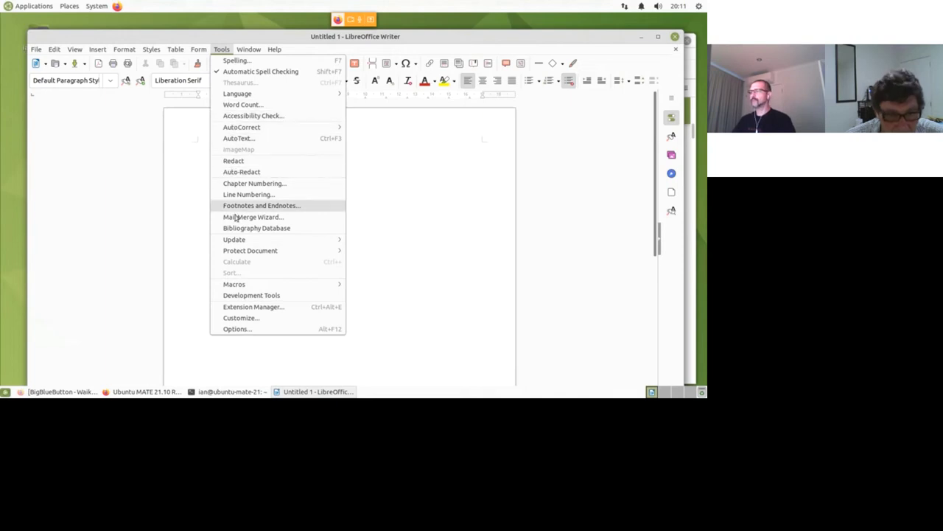
left_click(234, 329)
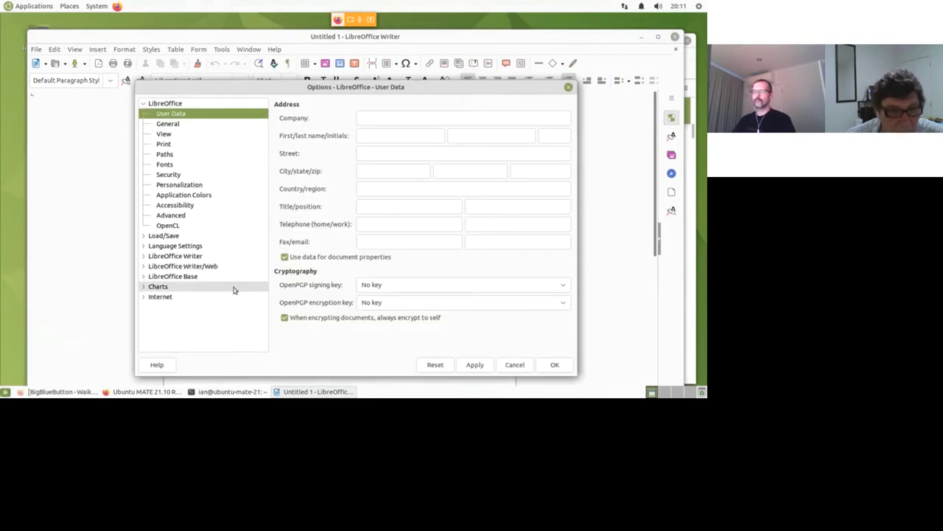
left_click(162, 126)
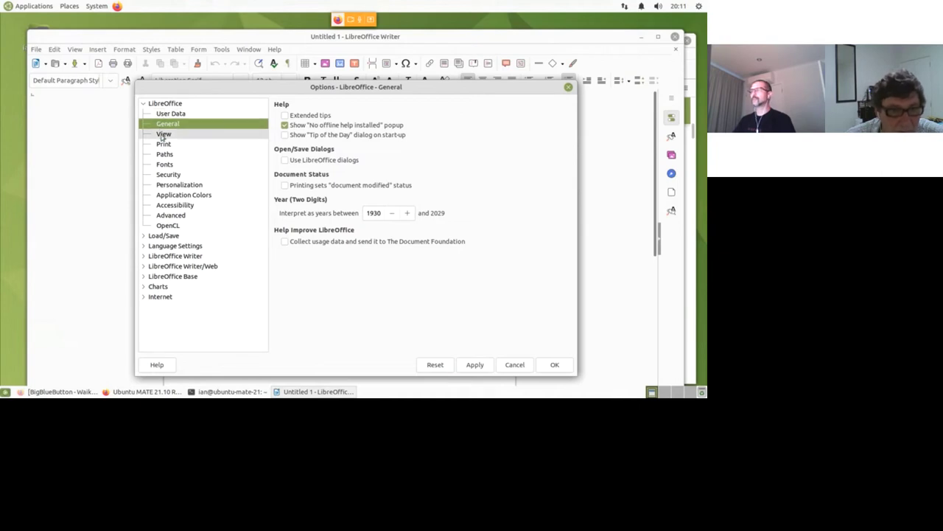
left_click(173, 185)
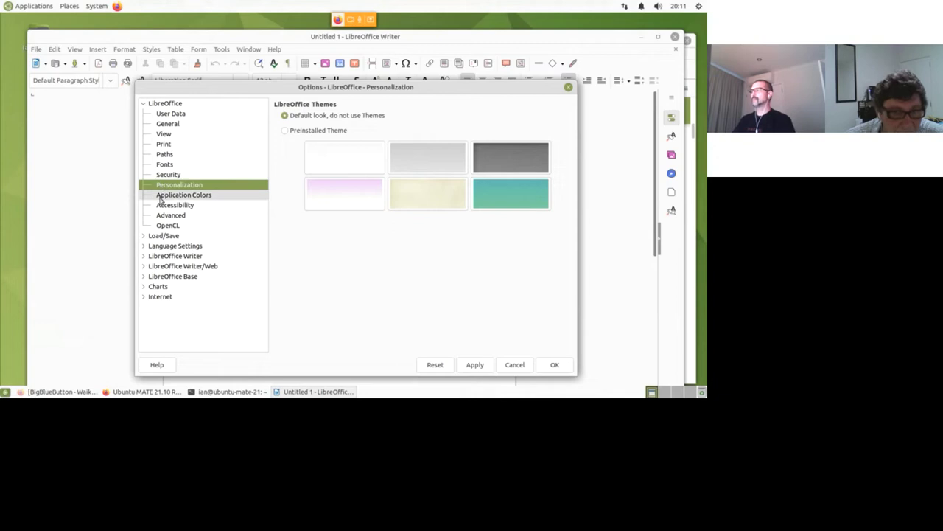
Expand the LibreOffice Writer/Web options, review the View and Formatting Aids pages, and collapse the group
left_click(159, 266)
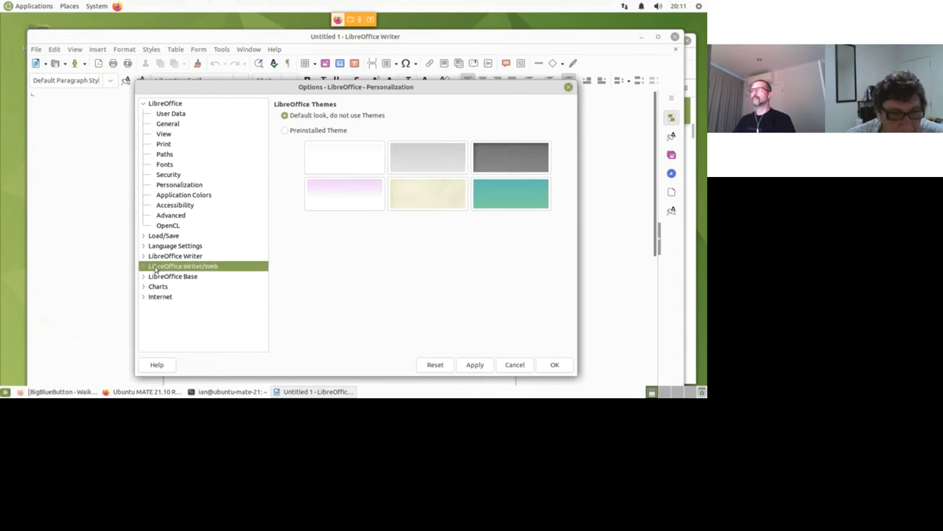
left_click(143, 267)
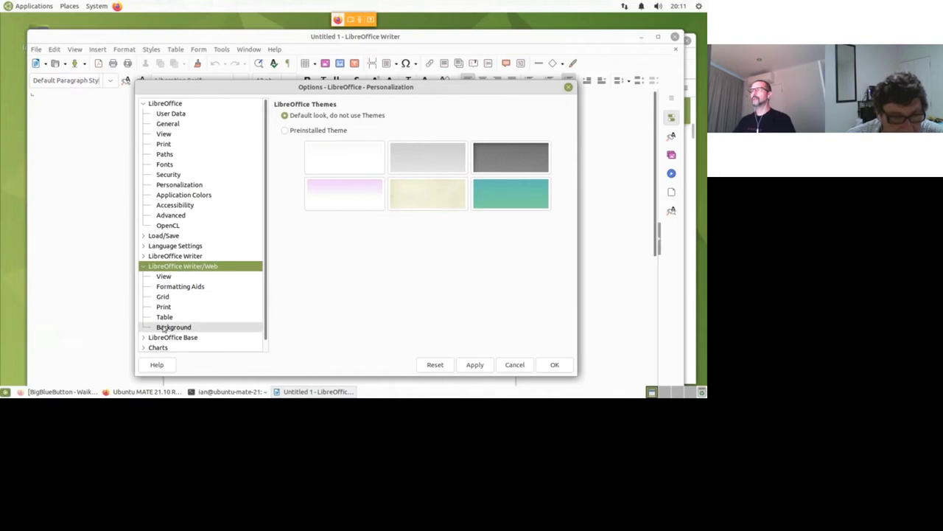
left_click(163, 276)
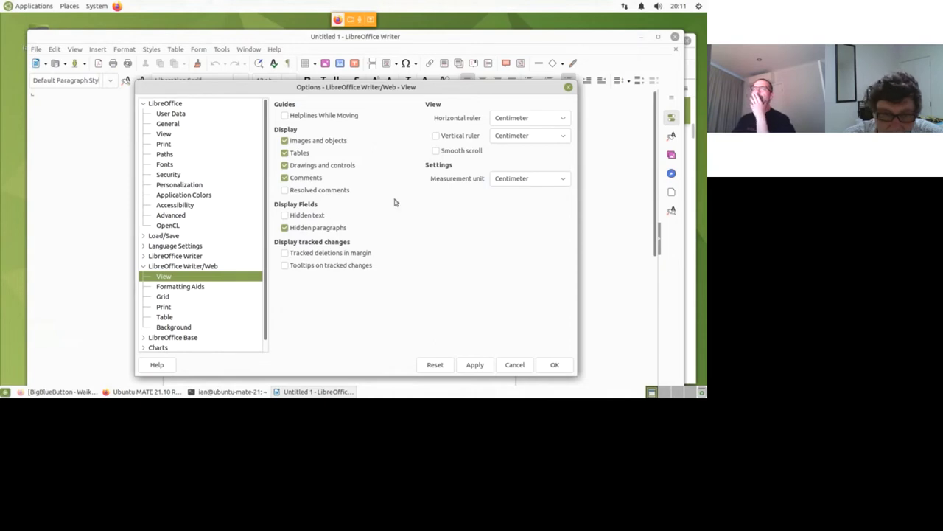
left_click(186, 290)
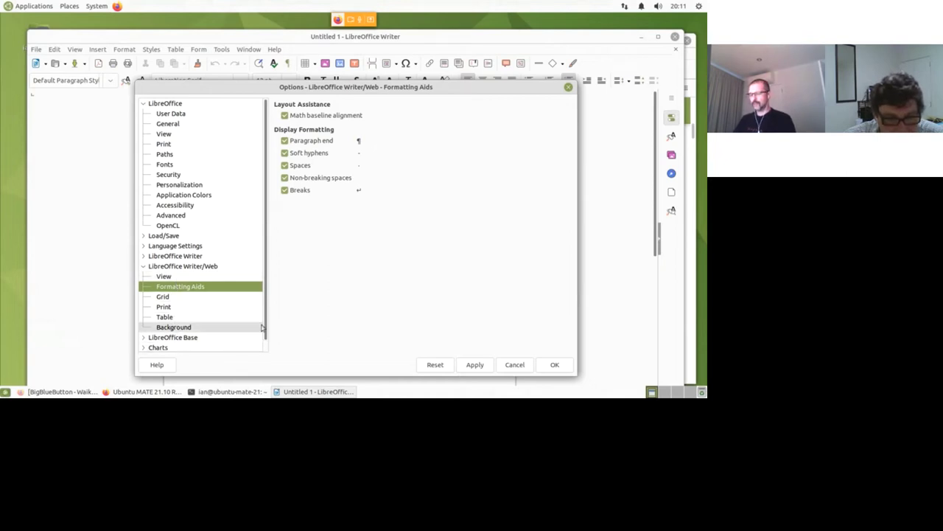
scroll(265, 330, "down", 1)
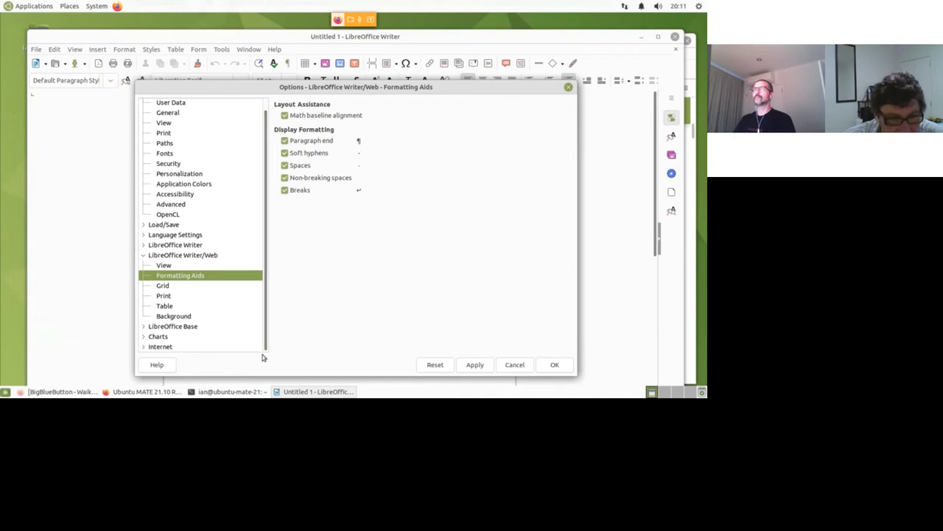
left_click(142, 255)
Expand the LibreOffice Writer options, review the General and View pages, and collapse the group
left_click(142, 256)
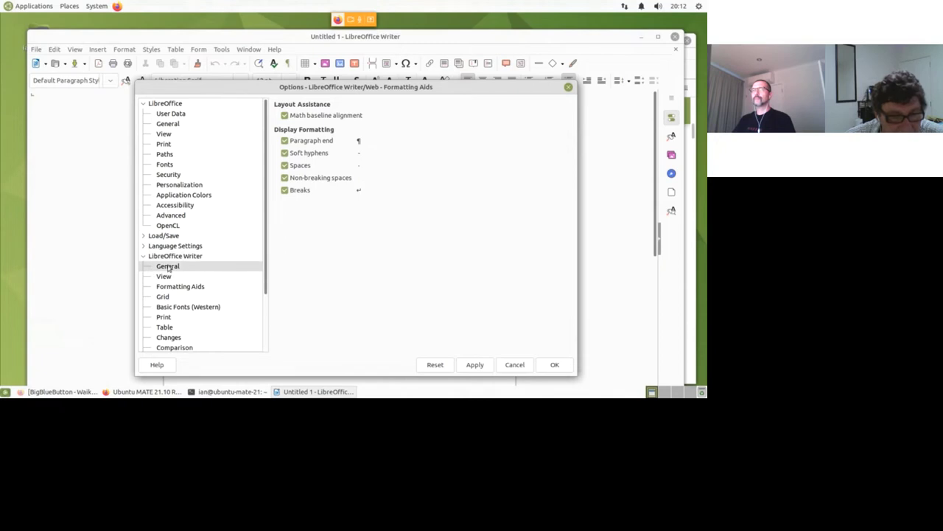
left_click(168, 268)
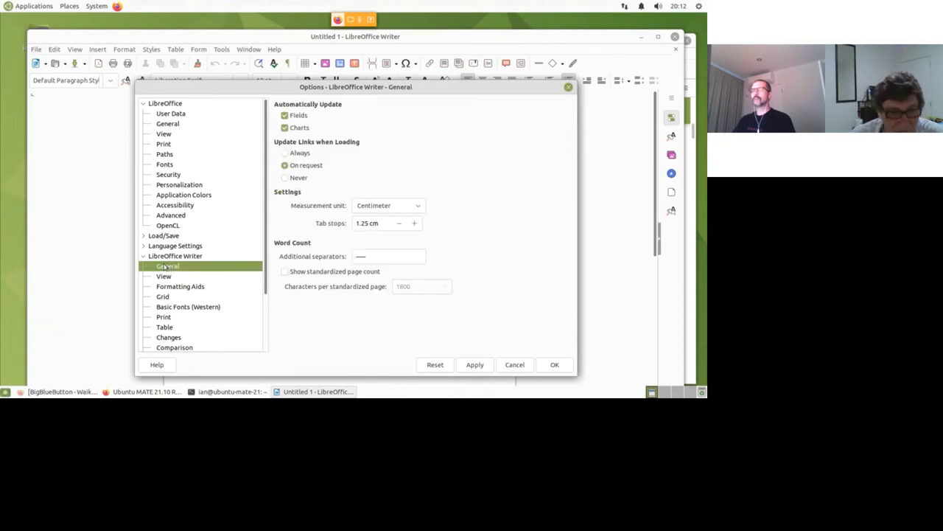
left_click(165, 278)
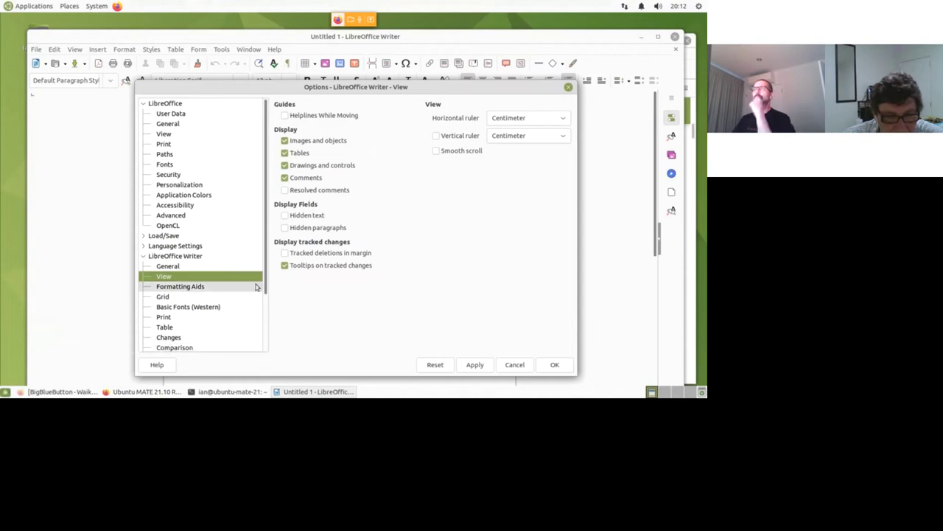
left_click_drag(264, 288, 261, 337)
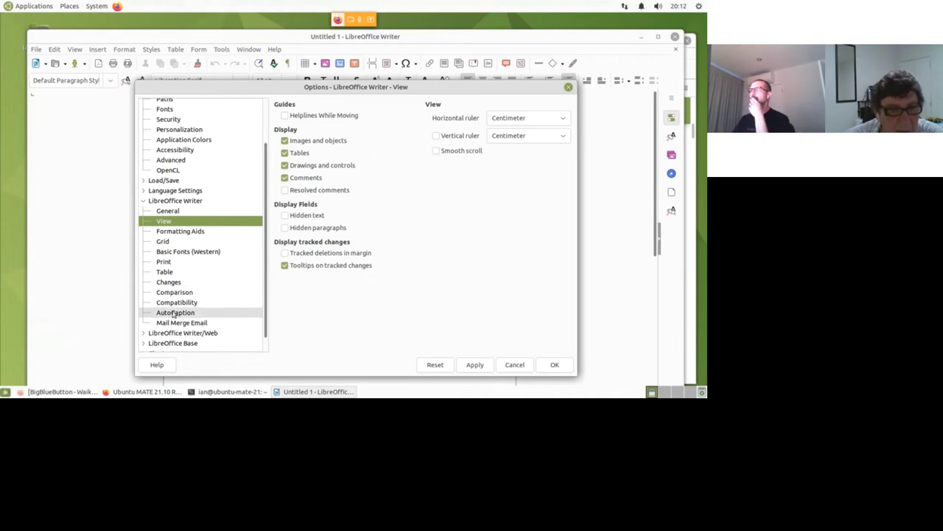
left_click(143, 202)
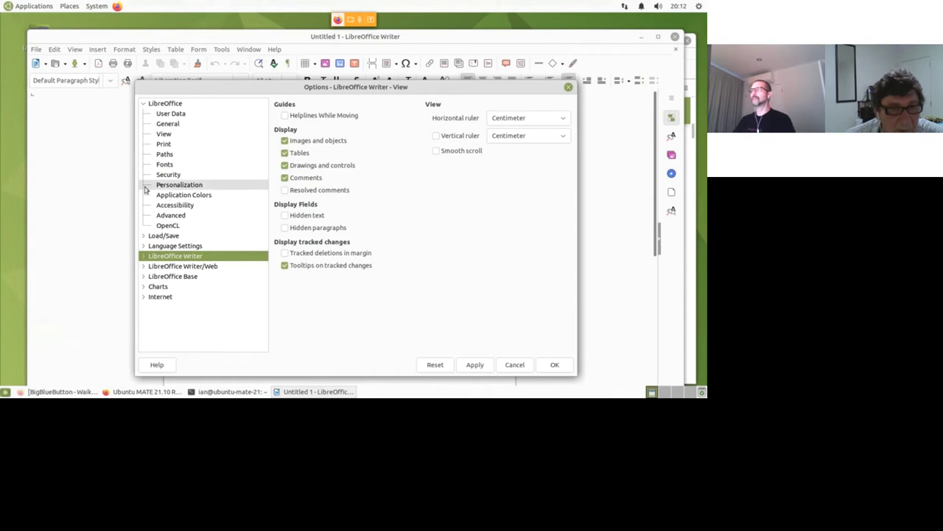
Review the available icon styles in the general LibreOffice View options, and cancel the options without changes
left_click(164, 134)
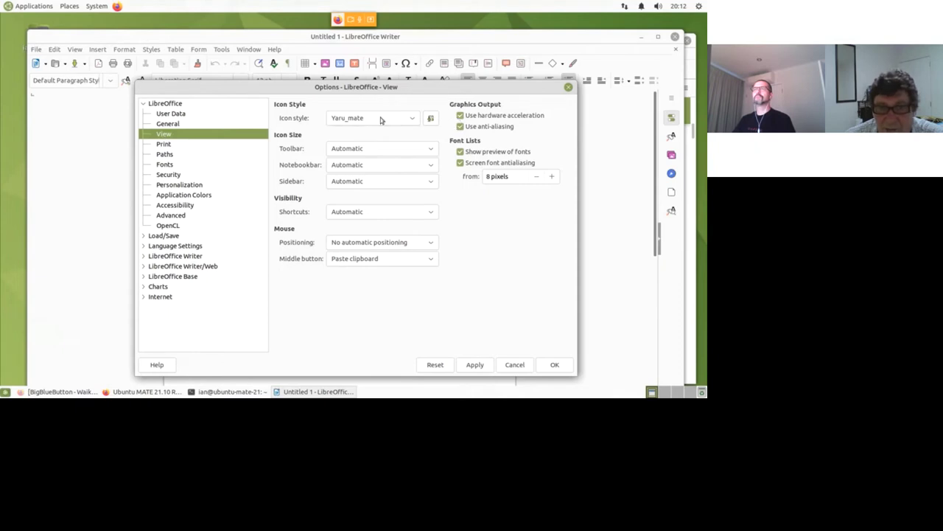
left_click(410, 120)
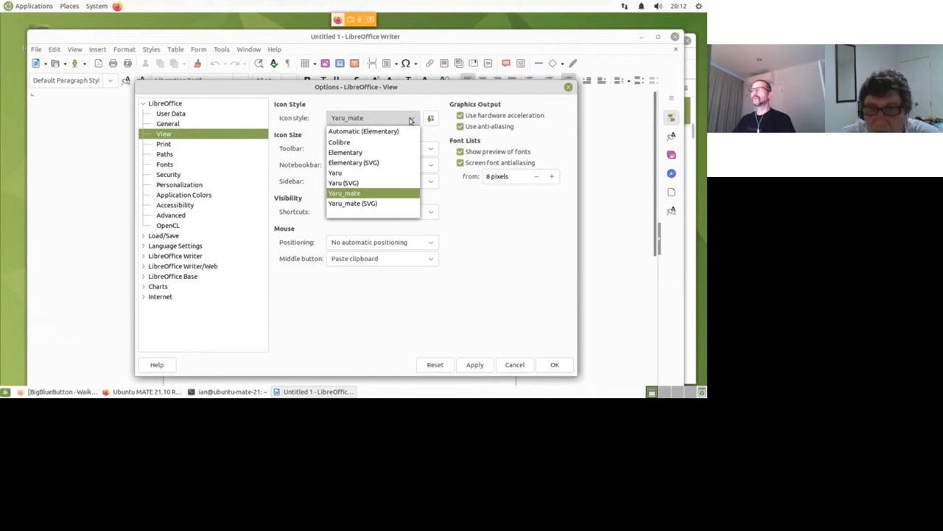
left_click(476, 189)
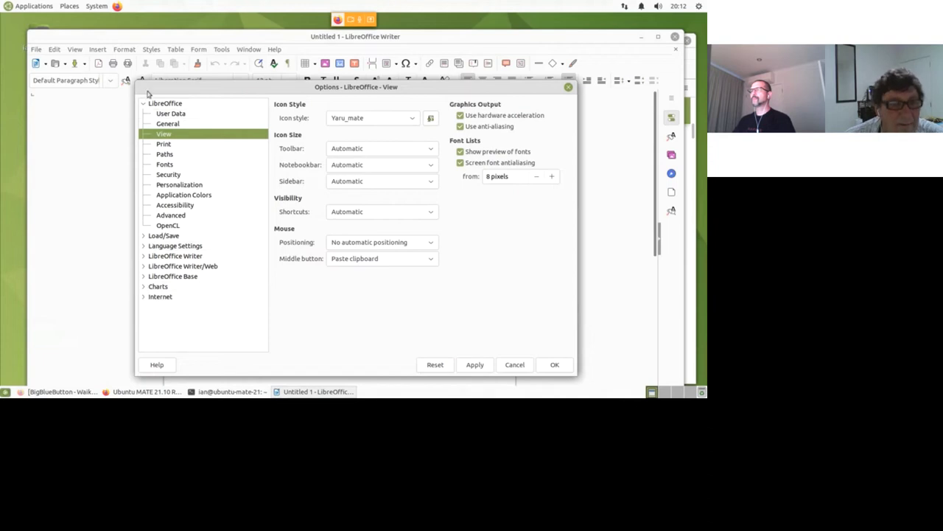
left_click(144, 105)
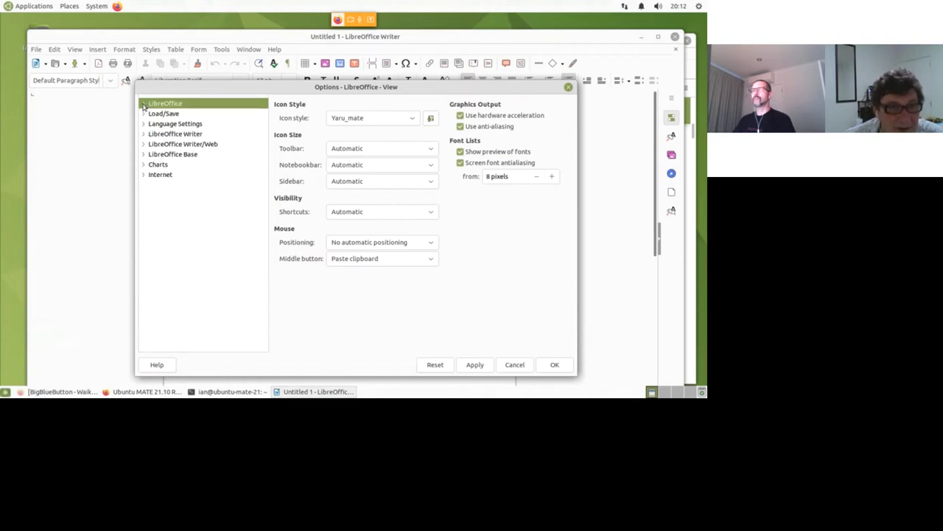
left_click(515, 364)
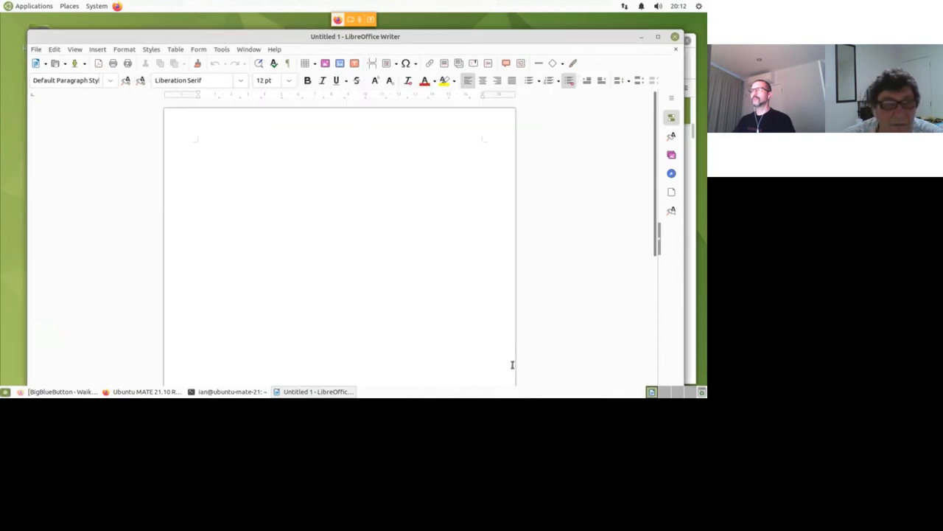
Open the Customize dialog, look over its toolbar, context menu and menu settings, and close it
left_click(220, 50)
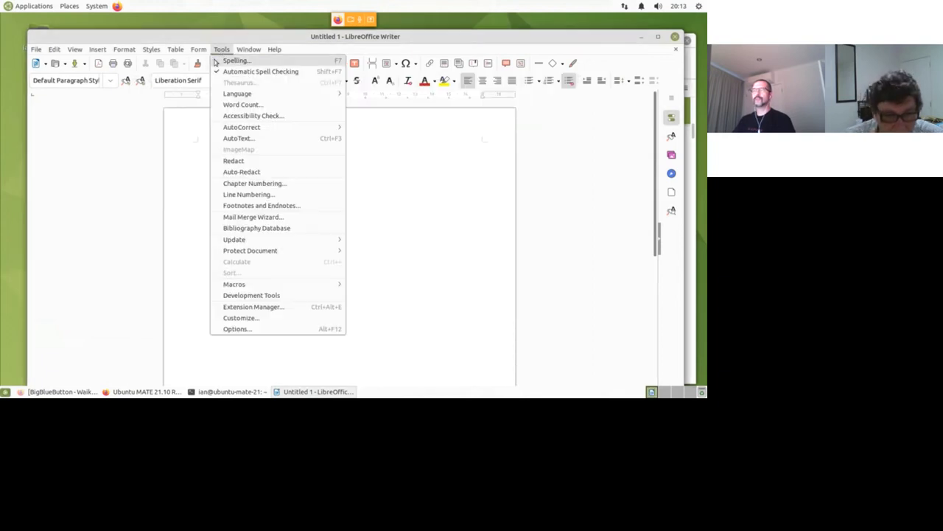
left_click(232, 318)
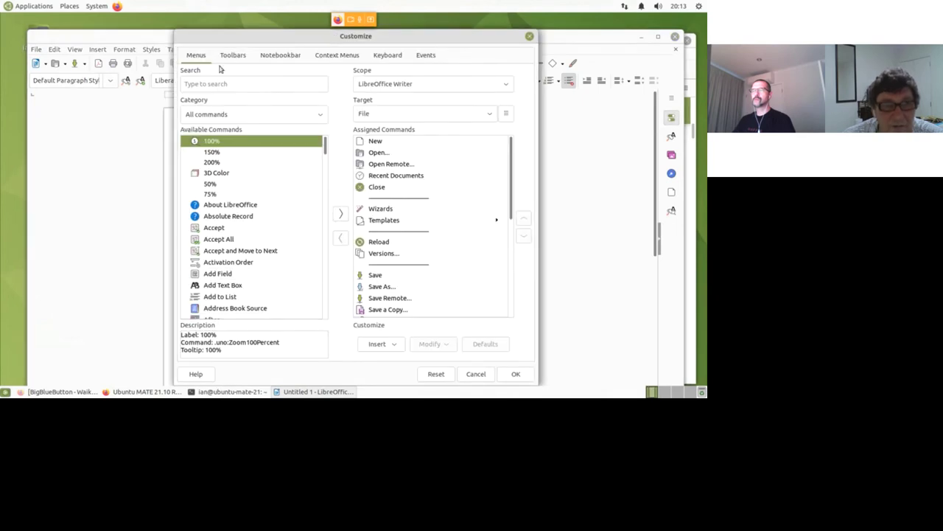
left_click(226, 56)
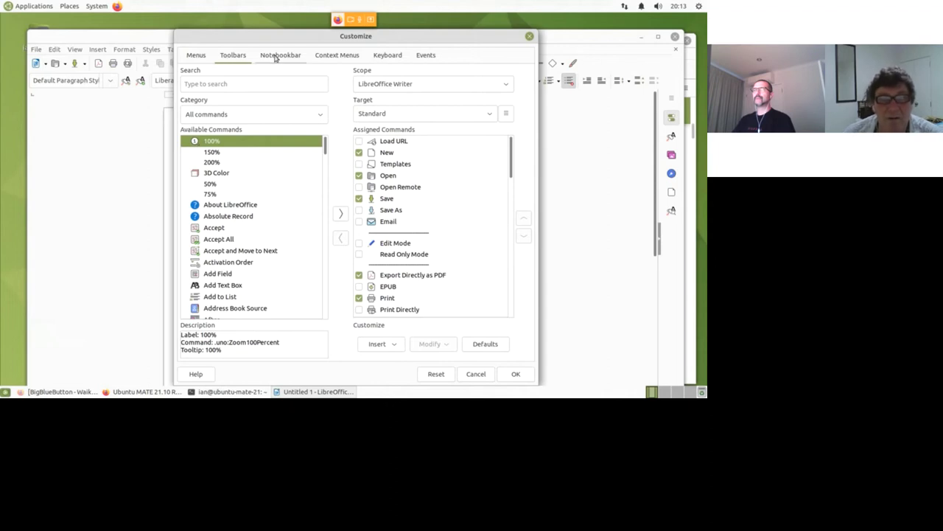
left_click(327, 56)
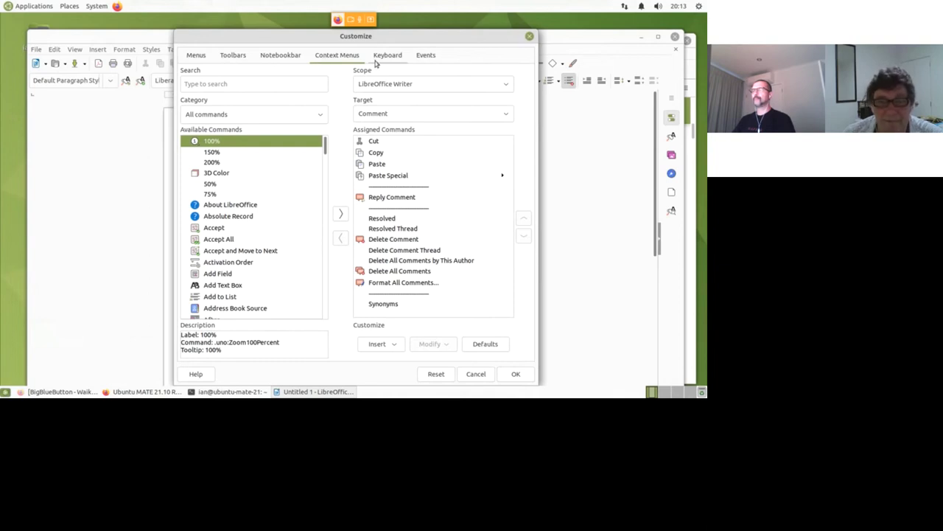
left_click(196, 56)
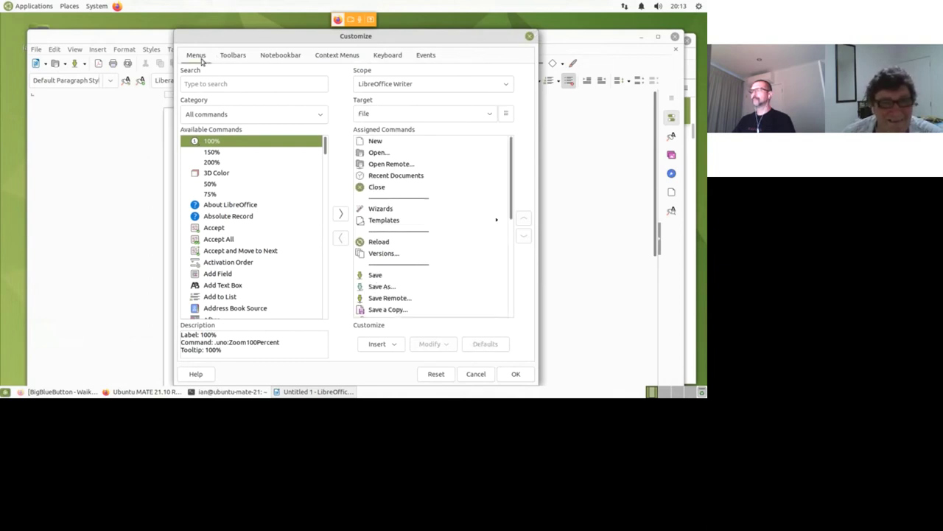
left_click(529, 36)
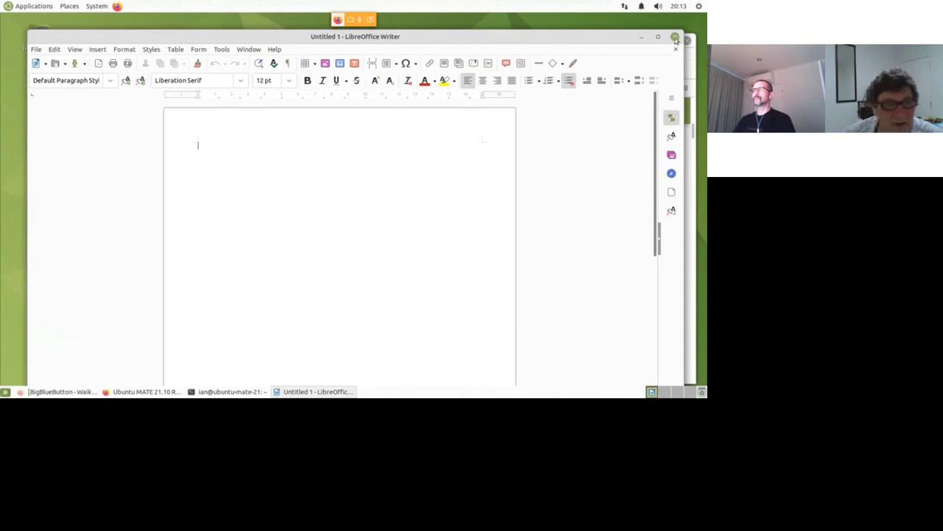
Open the Extension Manager and go to the online LibreOffice extensions site from it
left_click(222, 50)
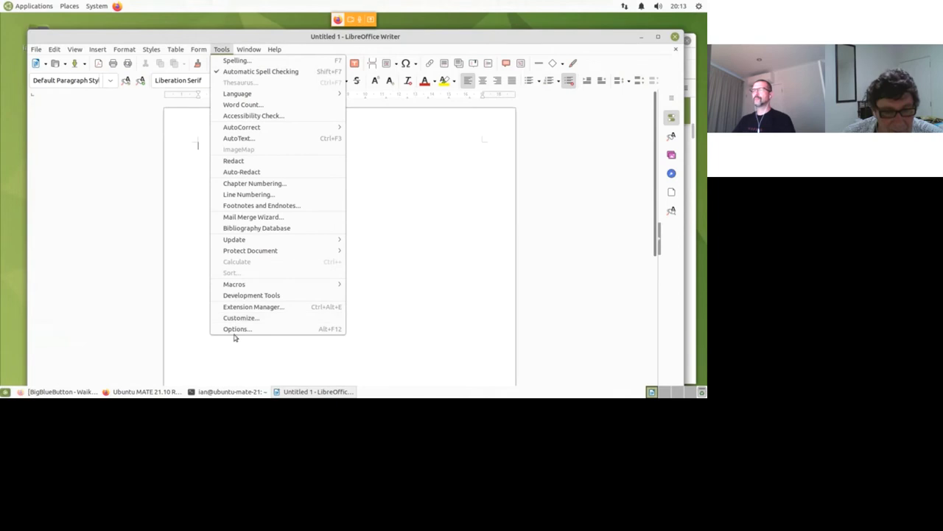
left_click(241, 307)
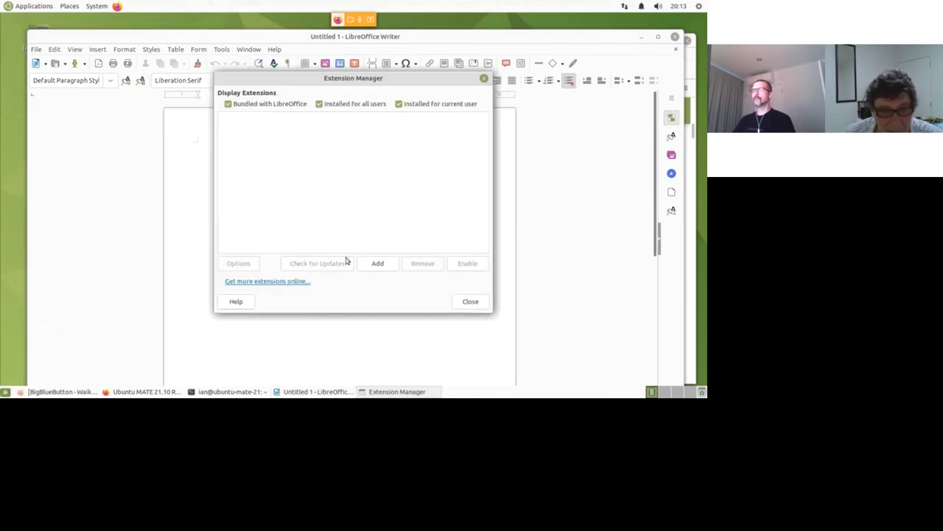
left_click(261, 281)
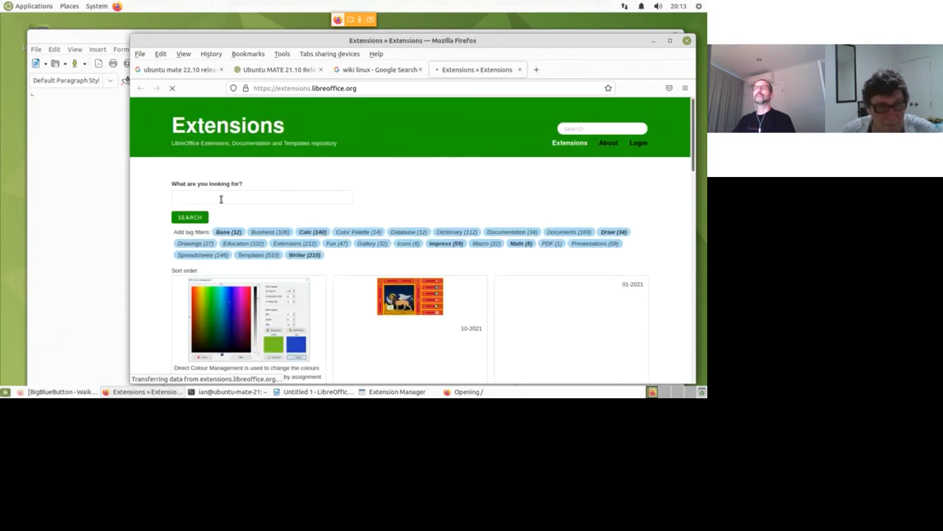
Search the LibreOffice extensions site for zealand
left_click(223, 197)
type("zeqa")
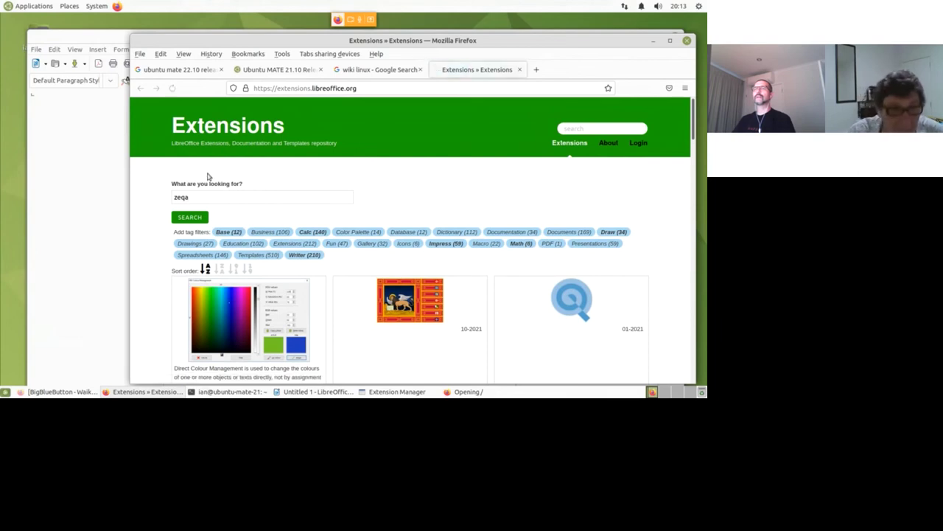
key("BackSpace")
key("BackSpace")
type("alan")
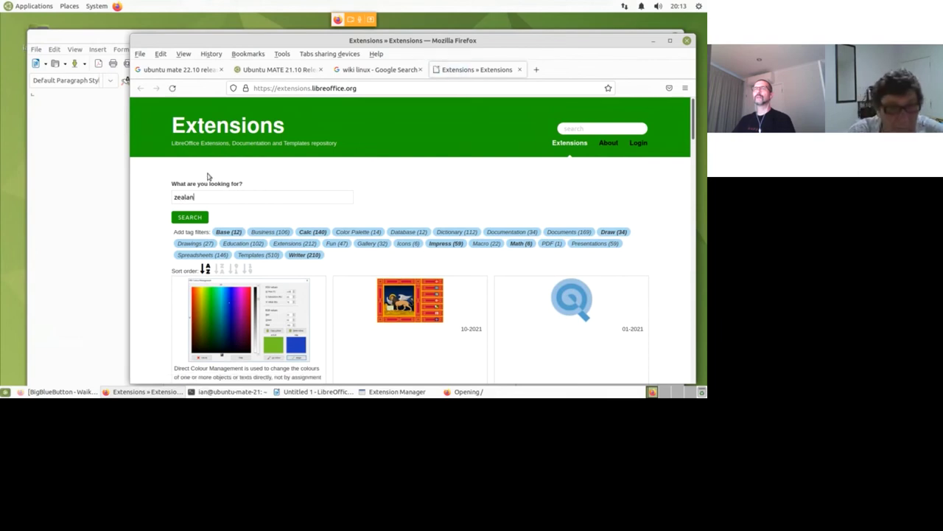
type("d")
key("Return")
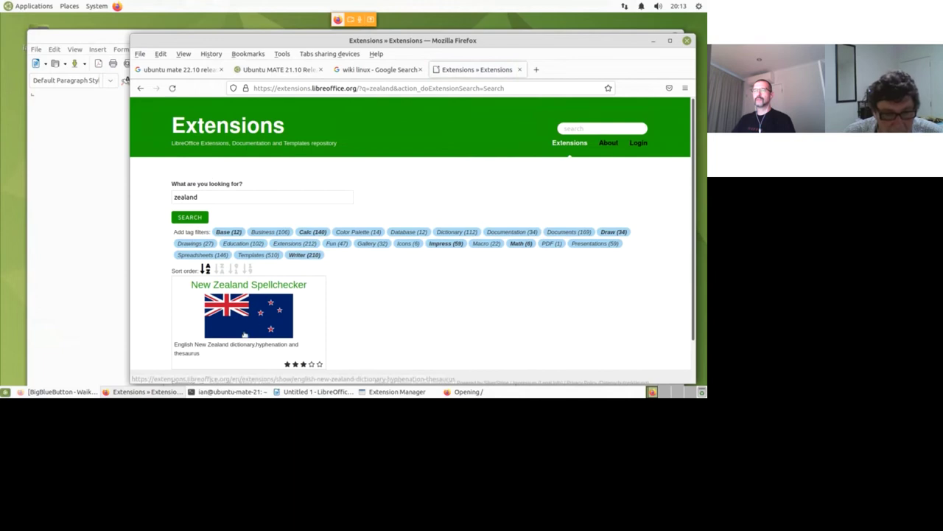
Download dict-en-nz-2012-10-15.oxt from the New Zealand Spellchecker page, choosing to open it with LibreOffice
scroll(244, 335, "down", 1)
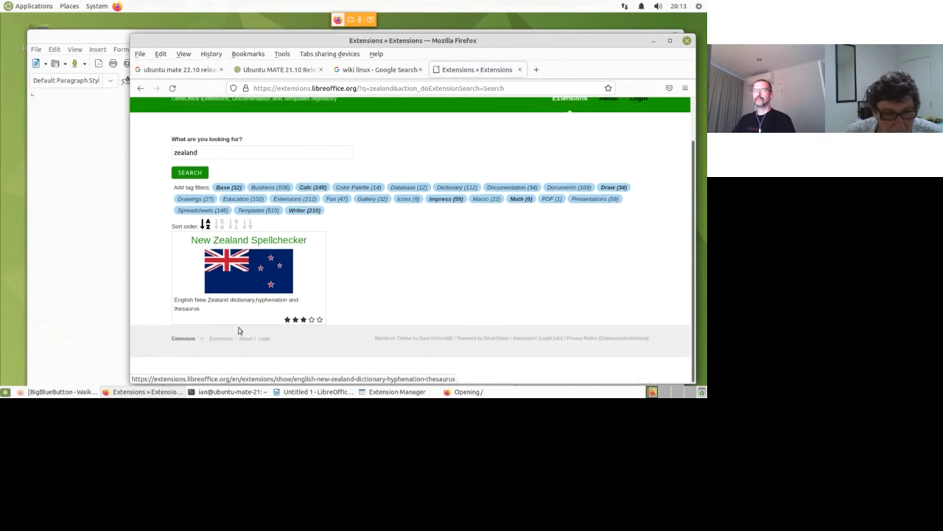
left_click(244, 240)
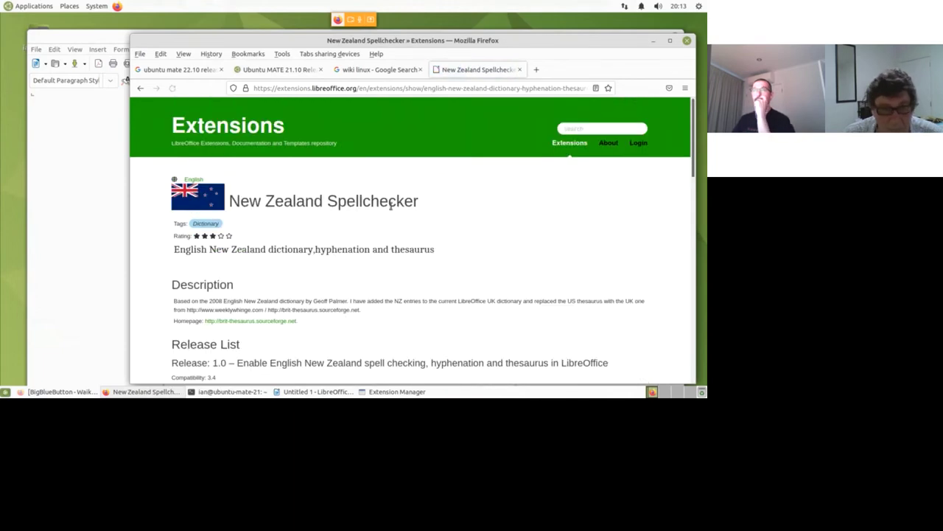
scroll(392, 206, "down", 3)
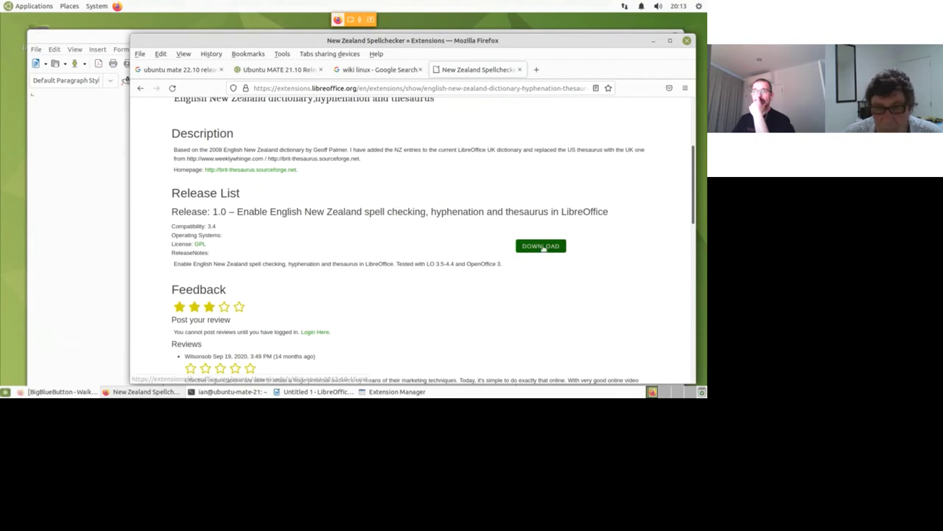
left_click(542, 246)
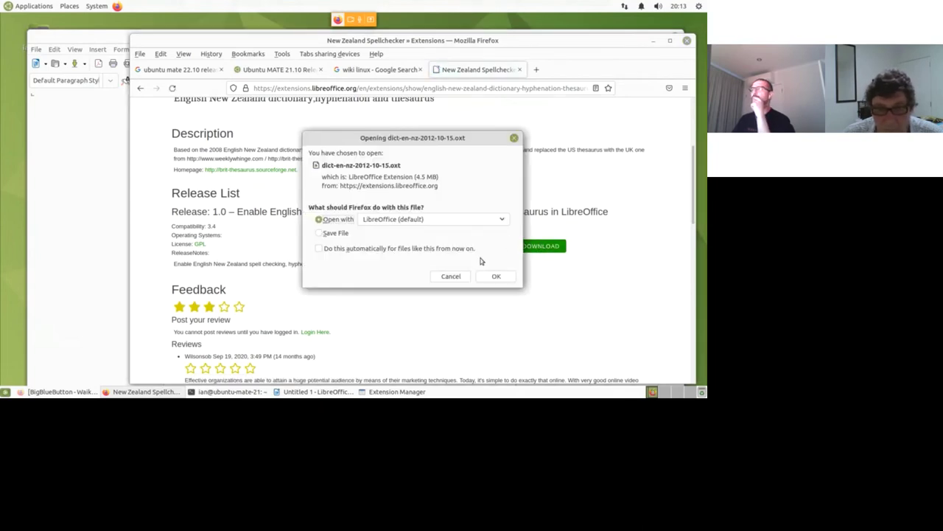
left_click(496, 275)
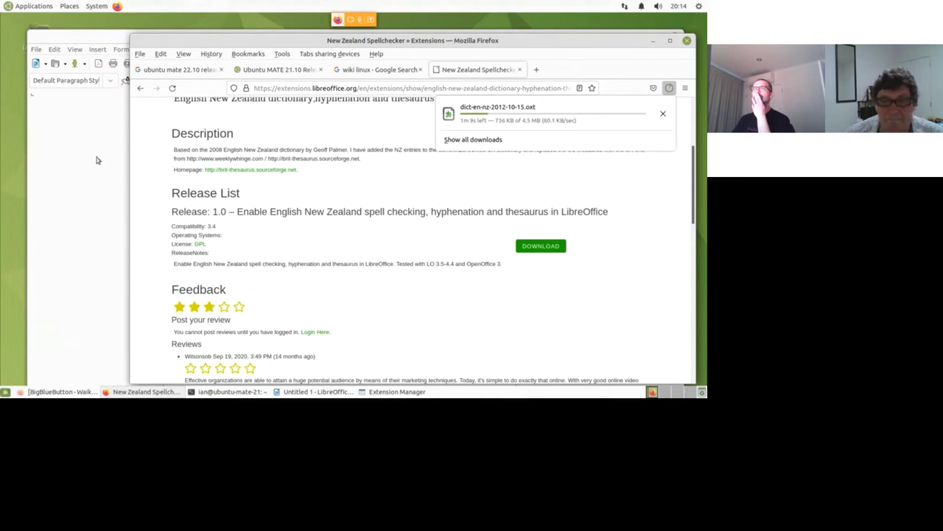
Rearrange the browser, Writer and Extension Manager windows so the Extension Manager is fully in view
left_click(318, 42)
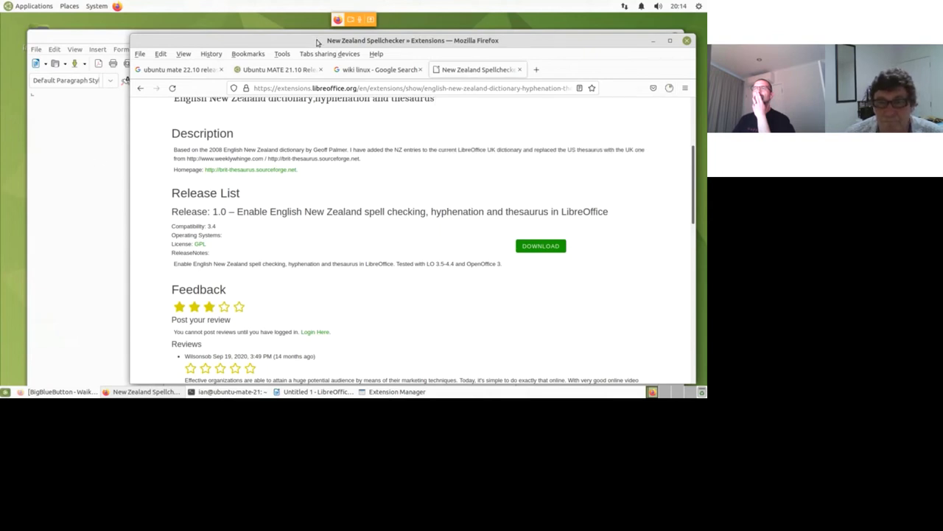
left_click_drag(318, 42, 306, 183)
left_click_drag(580, 182, 601, 365)
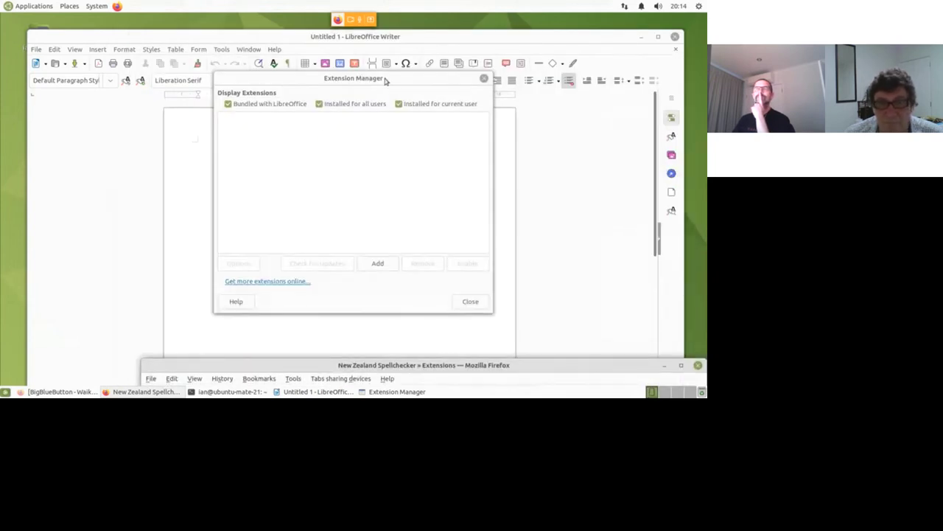
left_click_drag(435, 76, 317, 75)
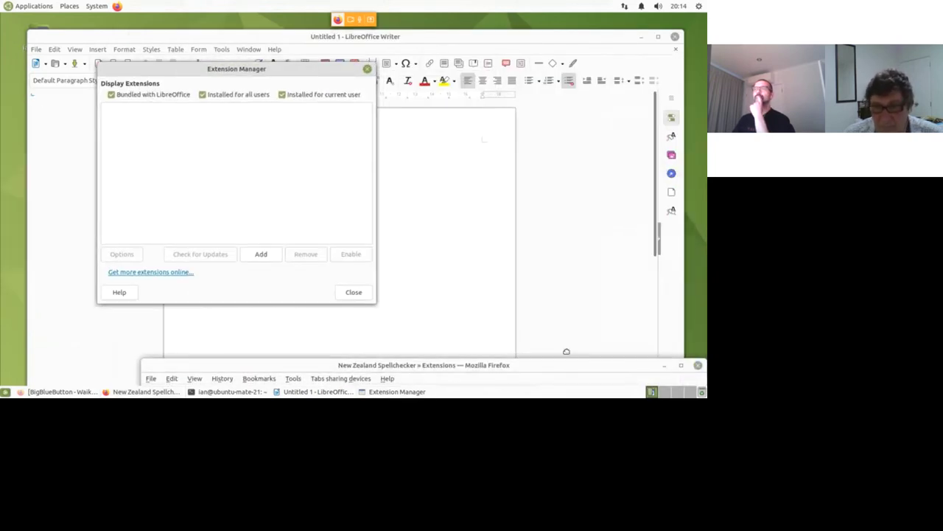
left_click_drag(567, 363, 568, 17)
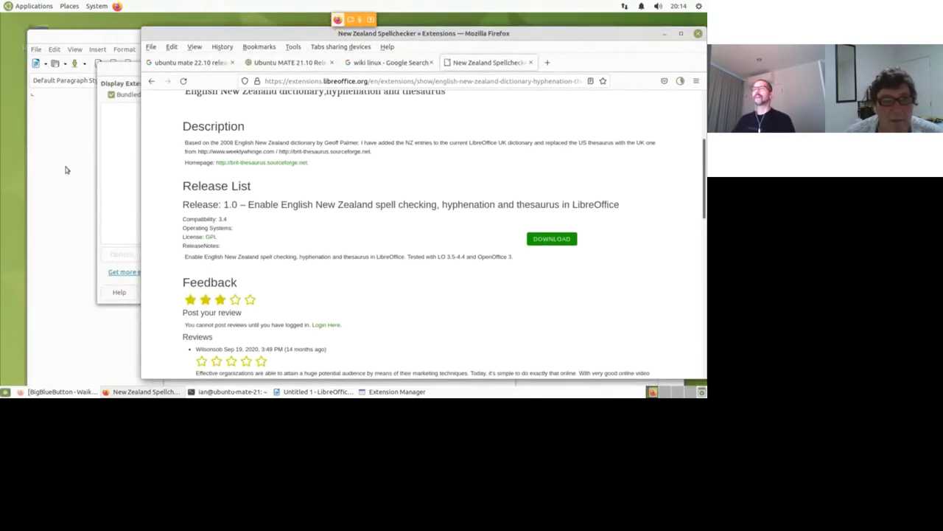
left_click(56, 132)
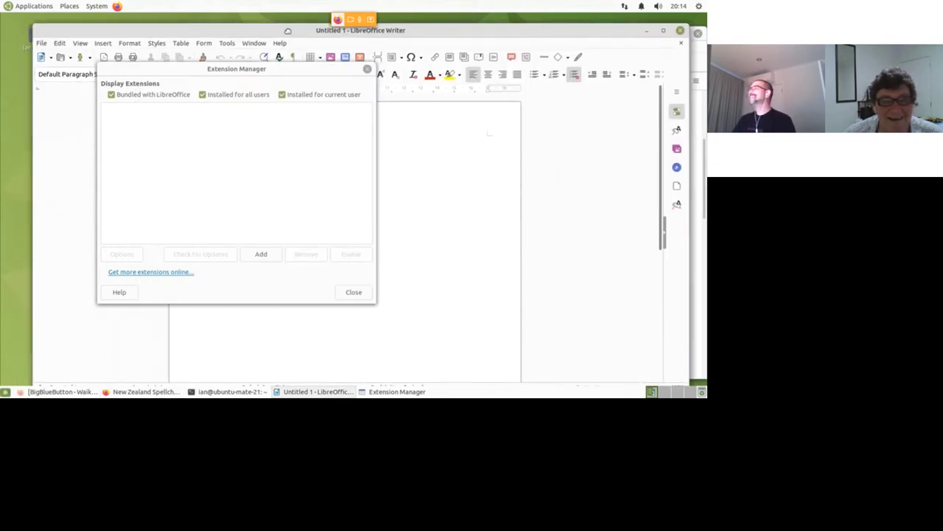
left_click_drag(296, 73, 202, 136)
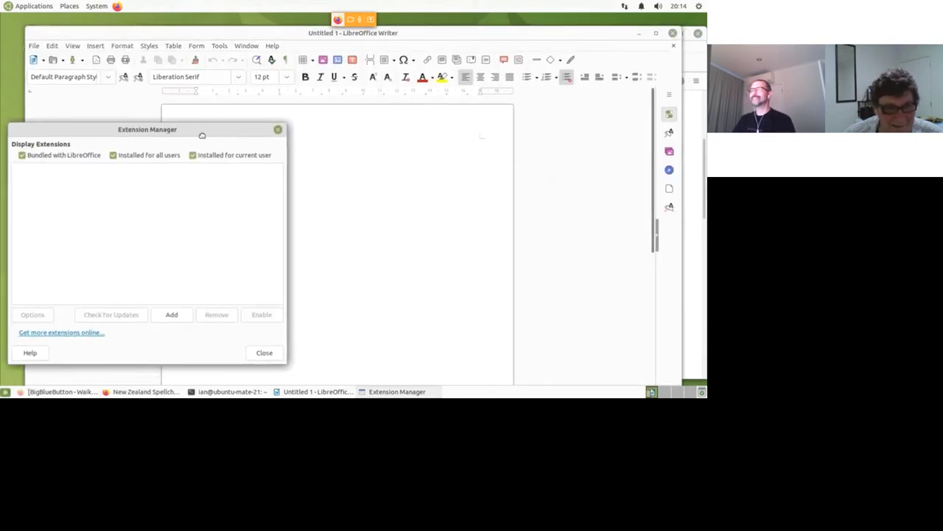
Approve the installation of the New Zealand English spelling and hyphenation dictionaries and thesaurus extension
left_click(693, 123)
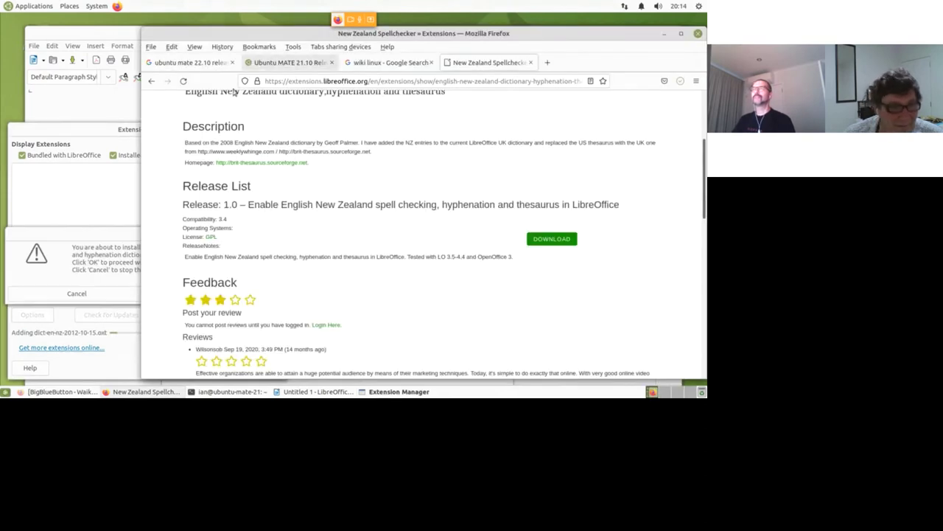
left_click(48, 274)
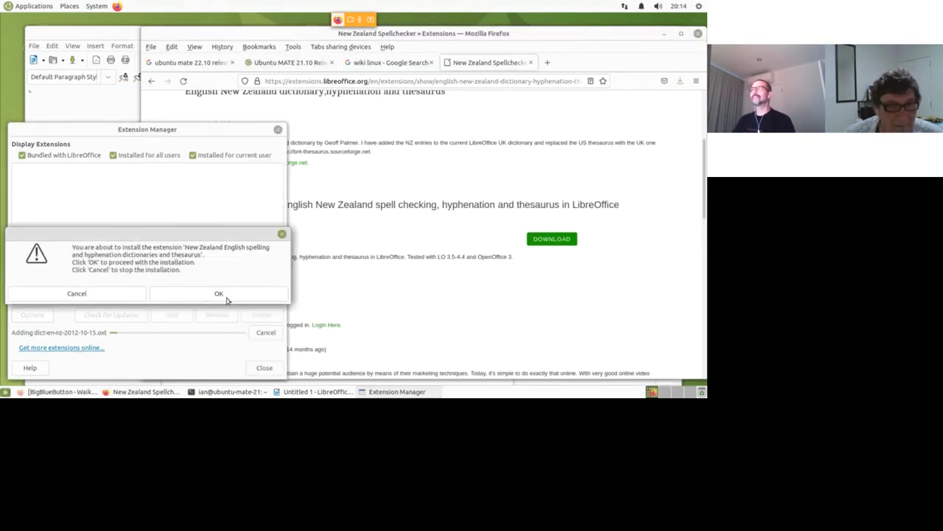
left_click(227, 295)
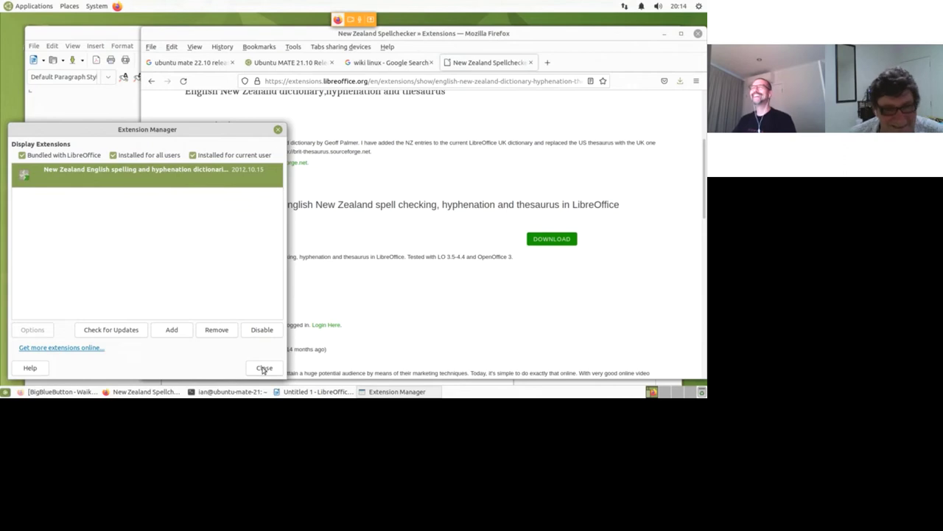
Close the Extension Manager with an immediate LibreOffice restart, and close the Firefox window showing the extensions site
left_click(264, 368)
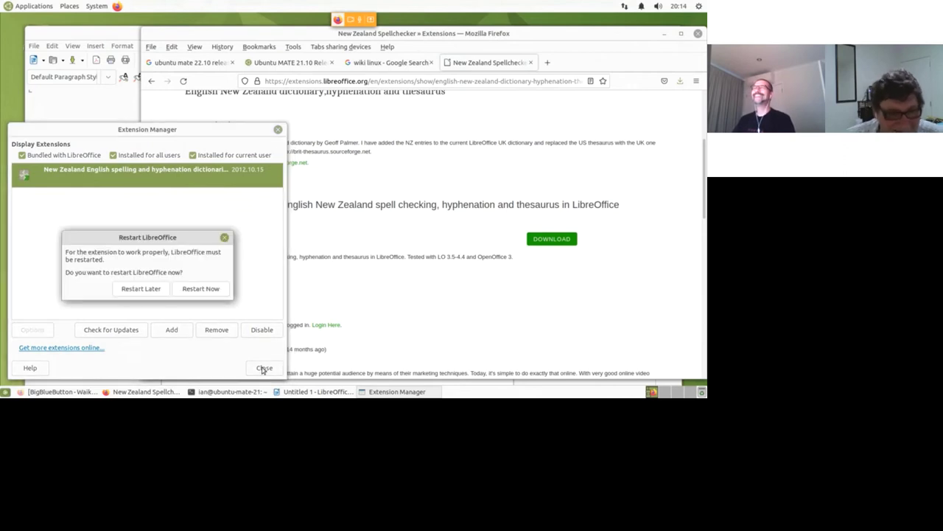
left_click(199, 289)
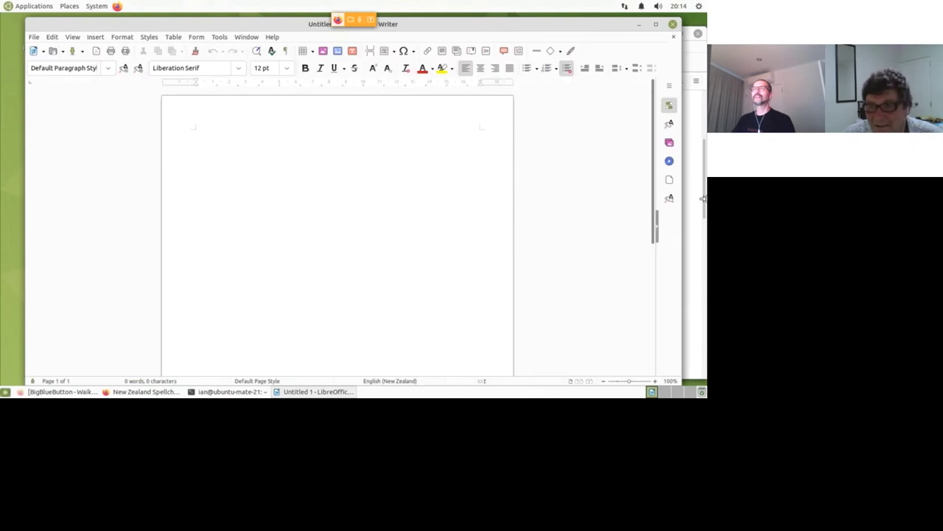
left_click(696, 242)
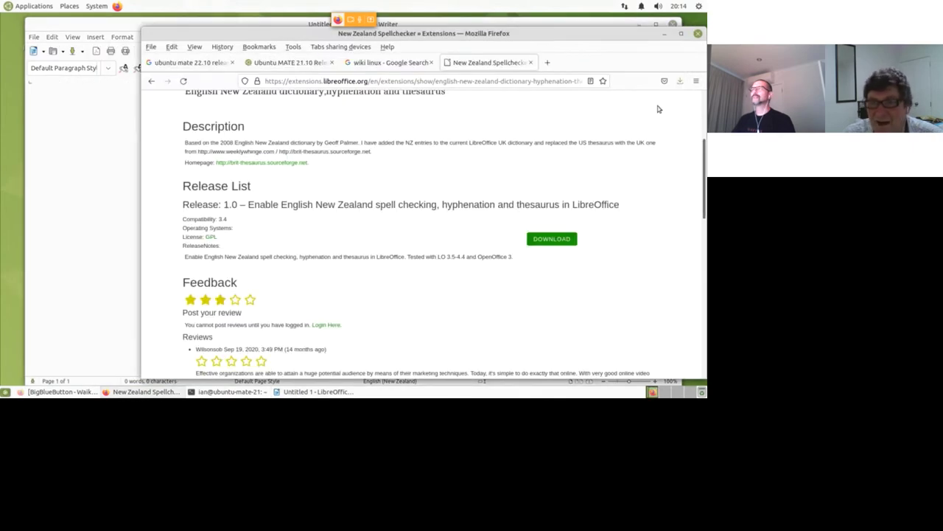
left_click(697, 35)
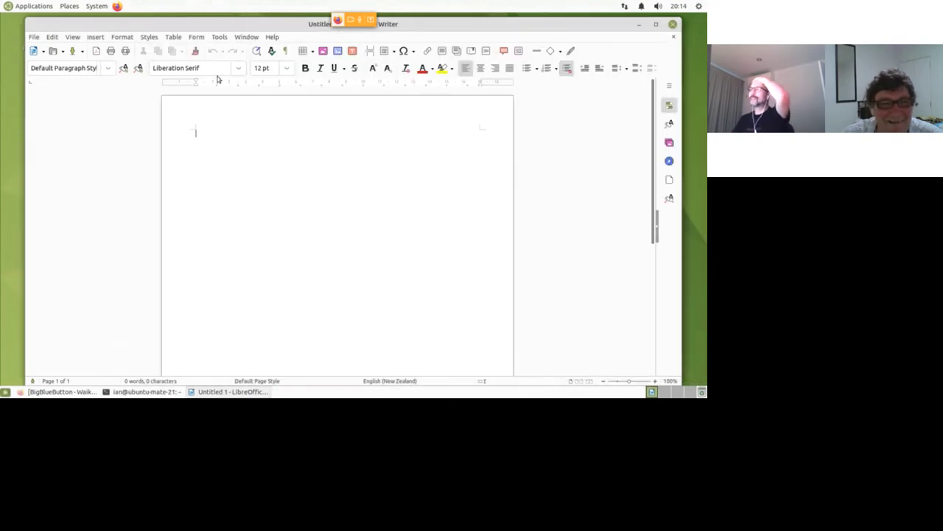
Open the LibreOffice options at the User Data page and close them without changes
left_click(218, 37)
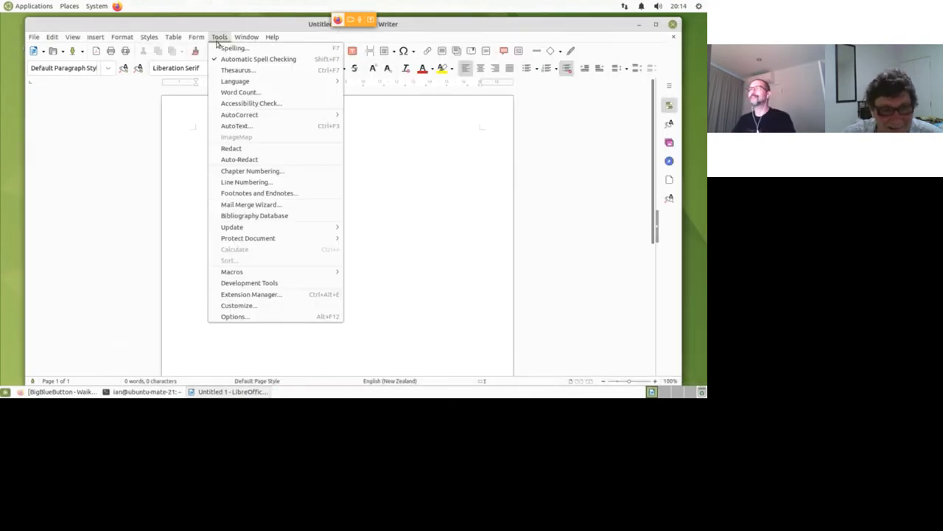
left_click(233, 316)
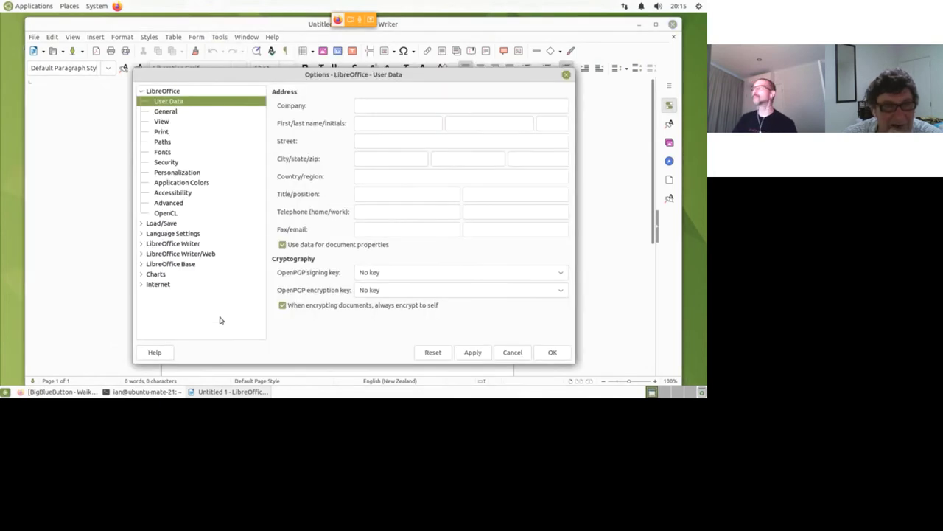
left_click(566, 75)
Look through Writer's form, insert and view commands, including the list of available toolbars
left_click(197, 37)
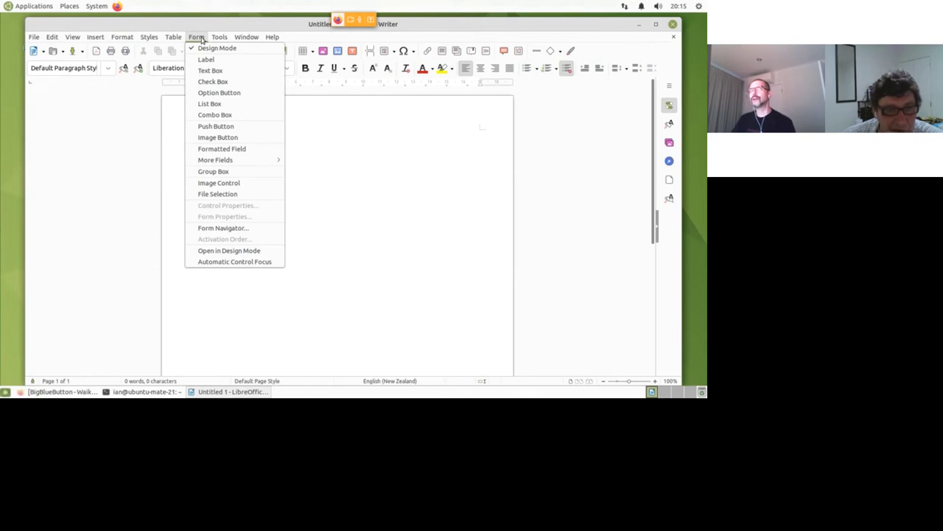
mouse_move(219, 38)
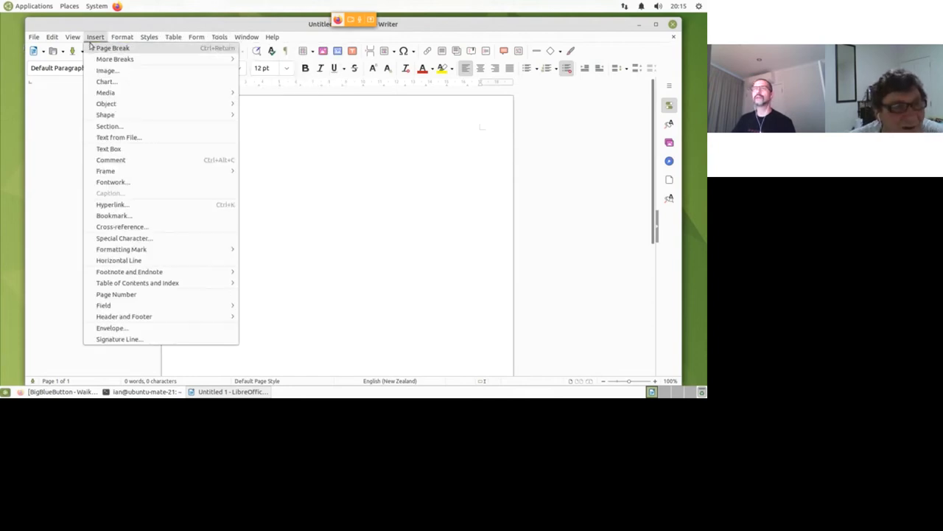
mouse_move(74, 38)
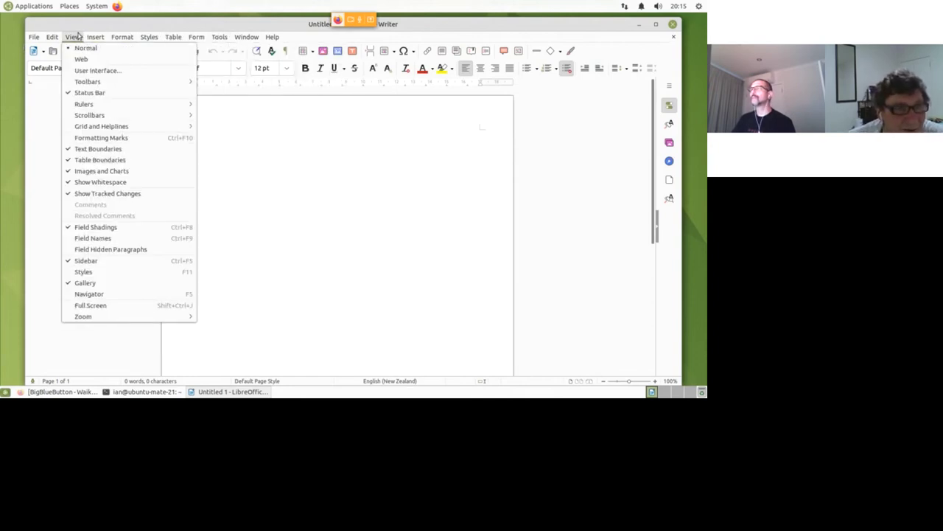
mouse_move(75, 83)
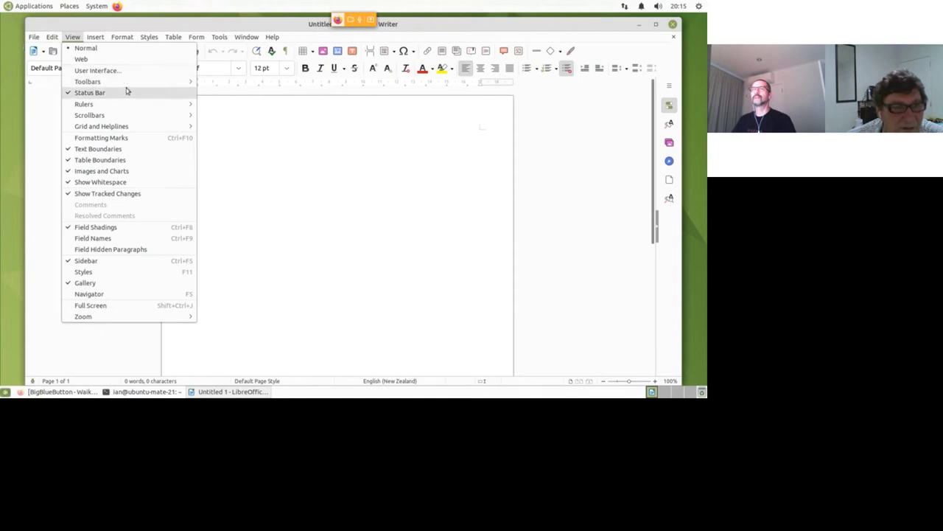
mouse_move(126, 84)
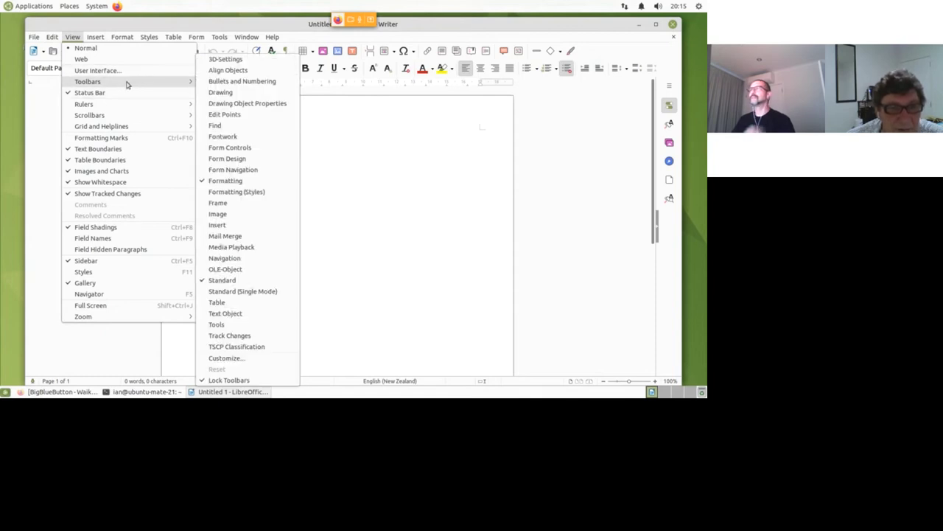
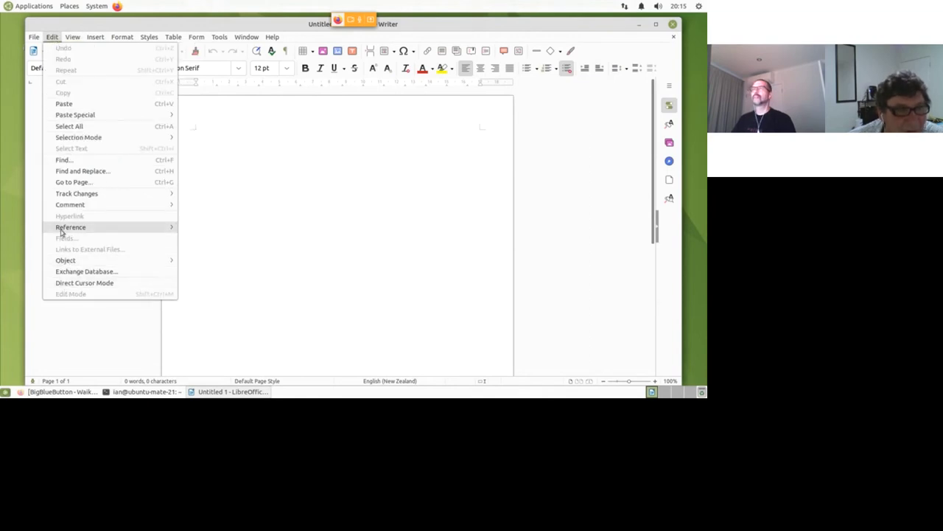
Switch Writer's user interface to the Tabbed variant, applying it to Writer only, and close the interface selection dialog
mouse_move(74, 37)
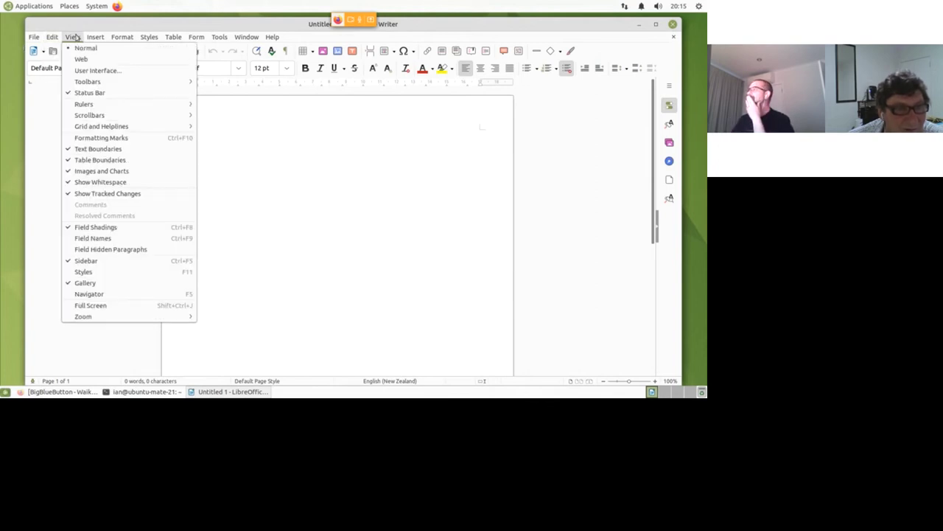
mouse_move(88, 81)
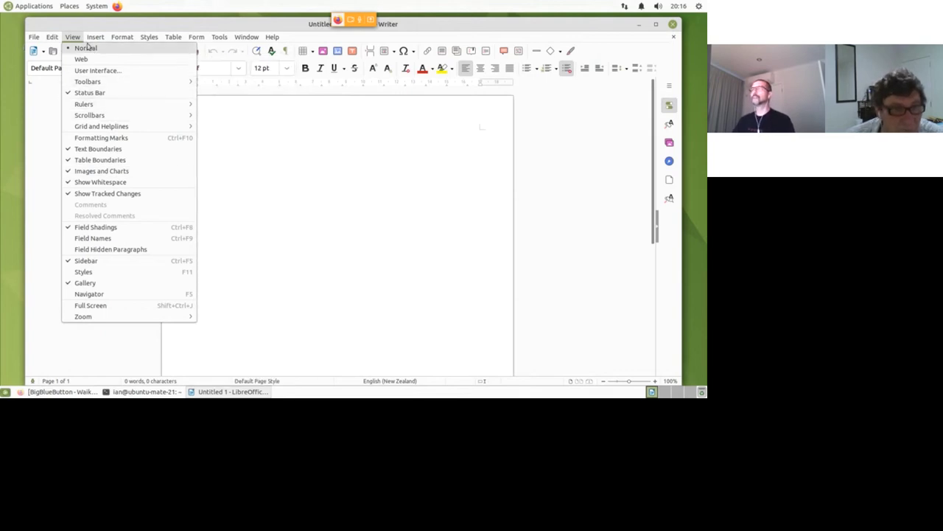
mouse_move(76, 105)
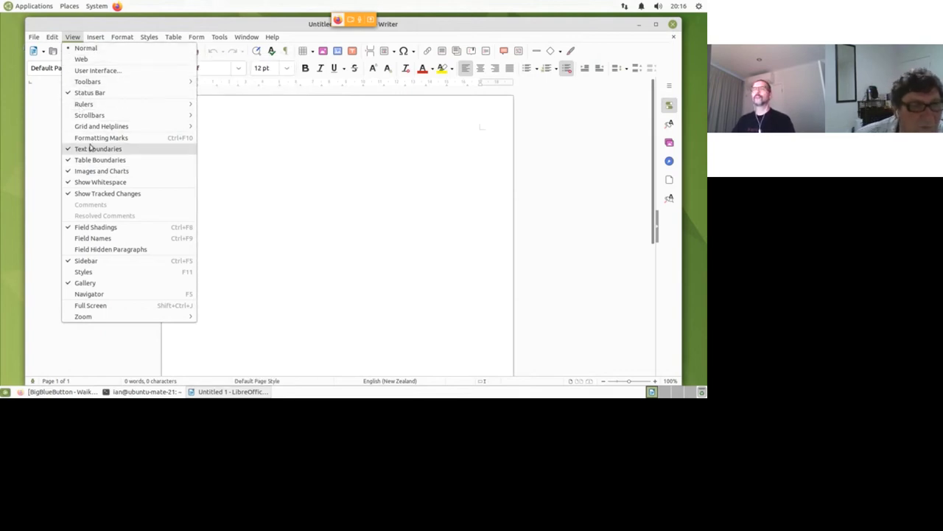
left_click(98, 72)
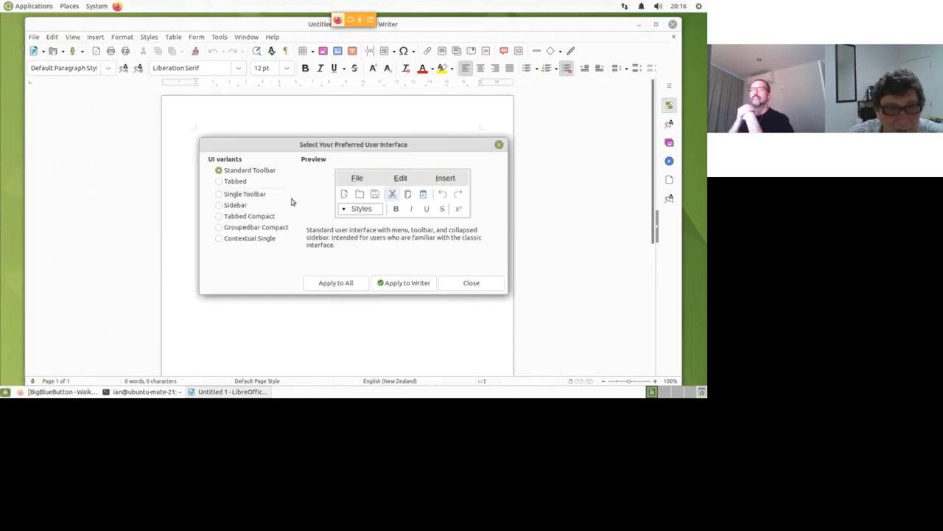
left_click(218, 182)
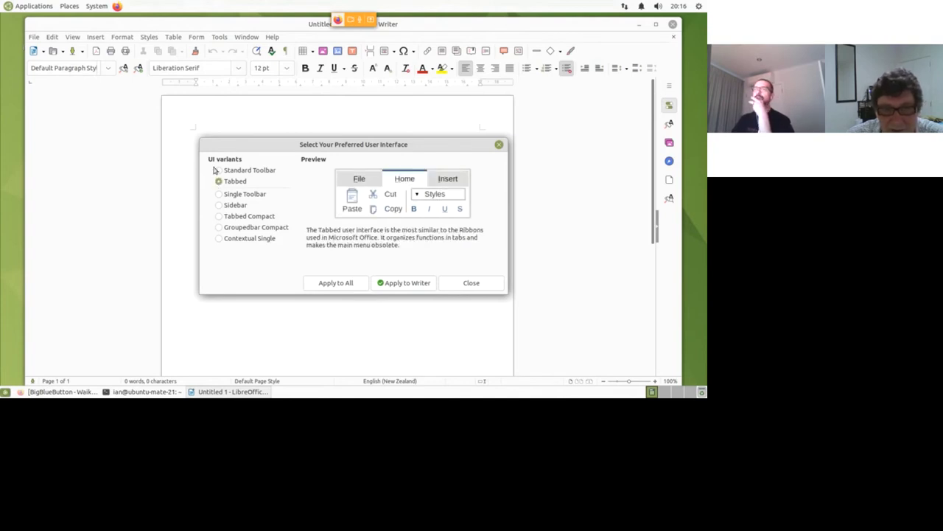
left_click(220, 171)
left_click(219, 182)
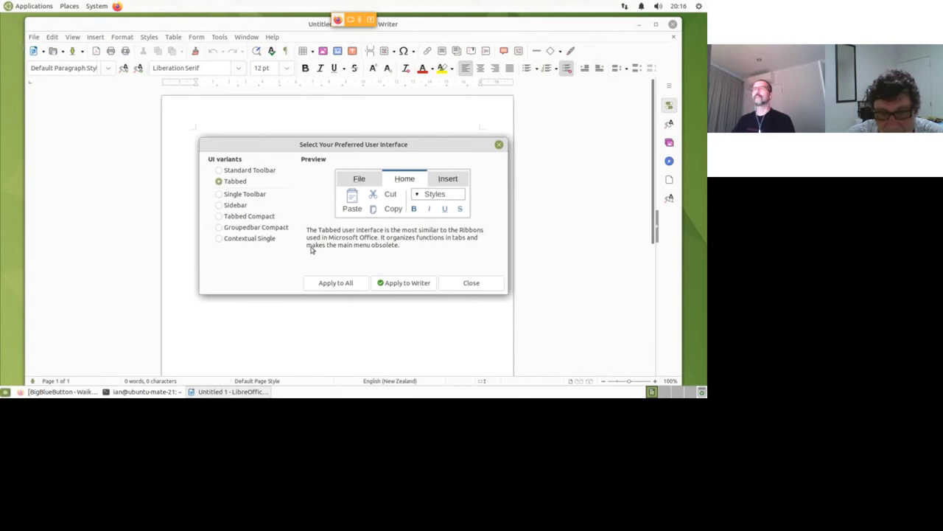
left_click(407, 283)
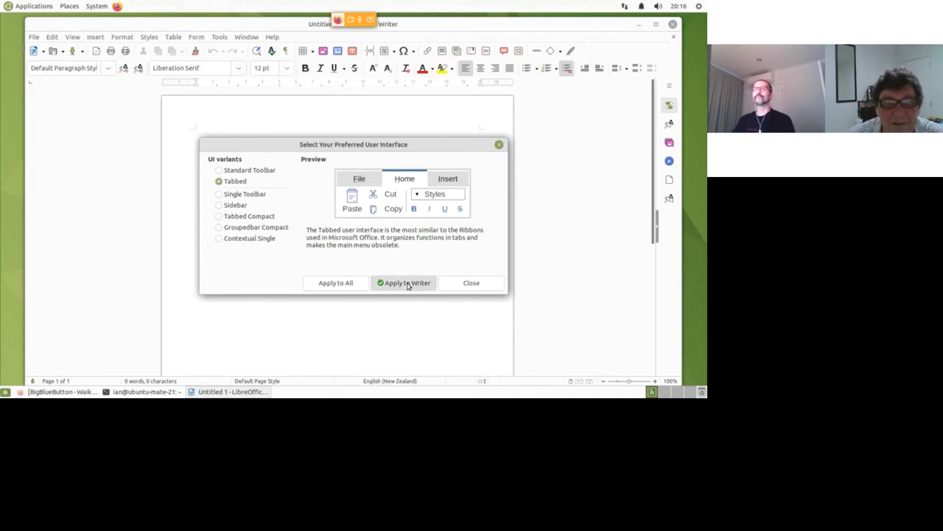
left_click(472, 286)
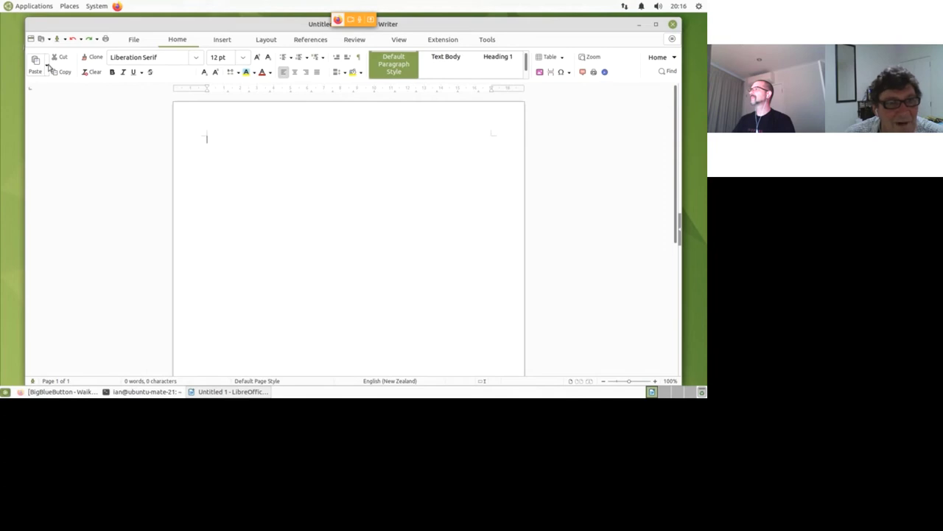
Try the Text Body style on the empty first paragraph and set it to Heading 1
left_click(450, 65)
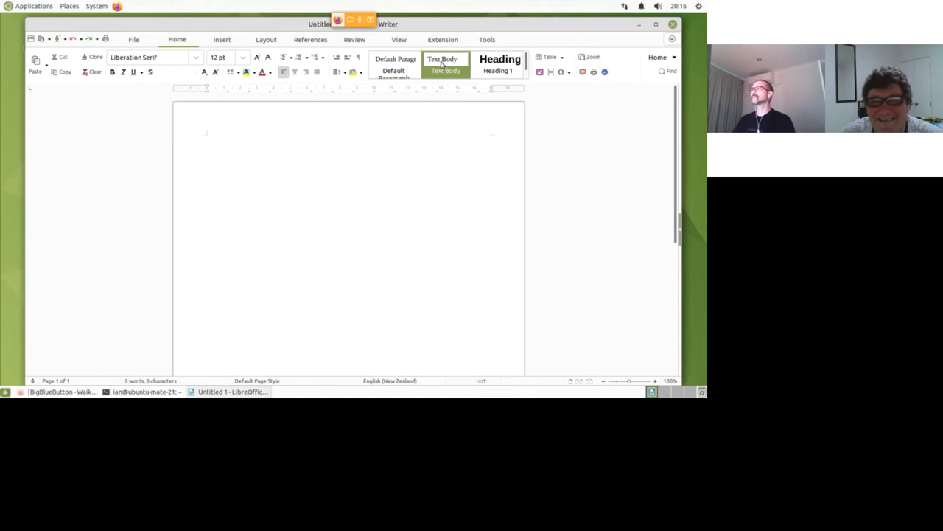
left_click(500, 65)
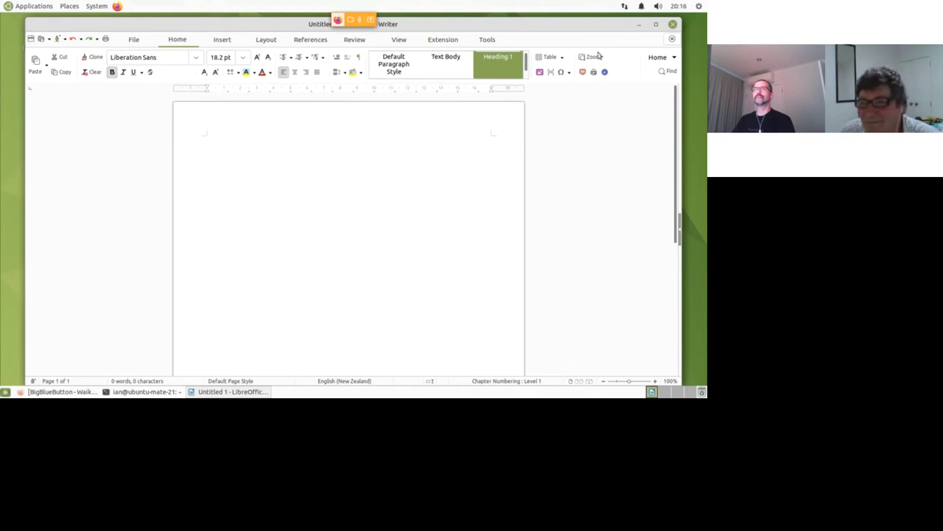
Look through the additional Home commands, favourite special characters, line spacing options and paragraph background colours without choosing any
left_click(674, 59)
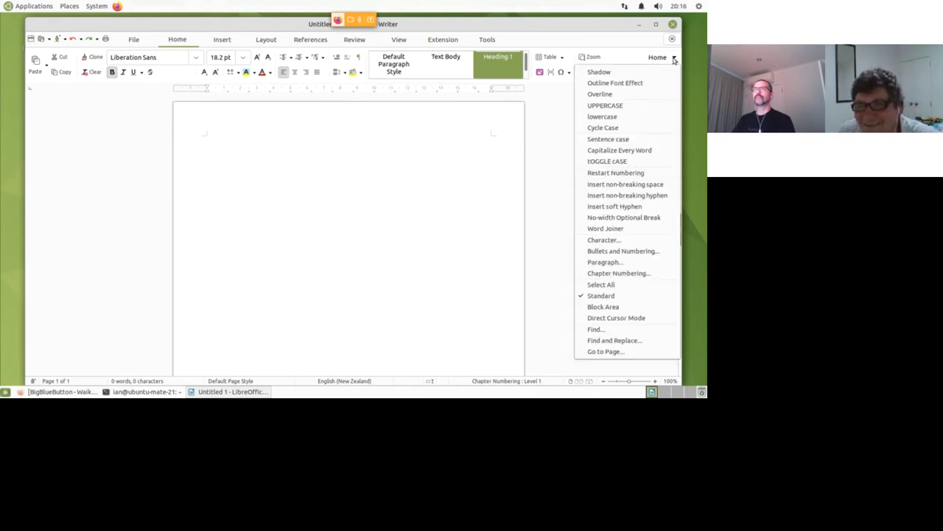
left_click(621, 59)
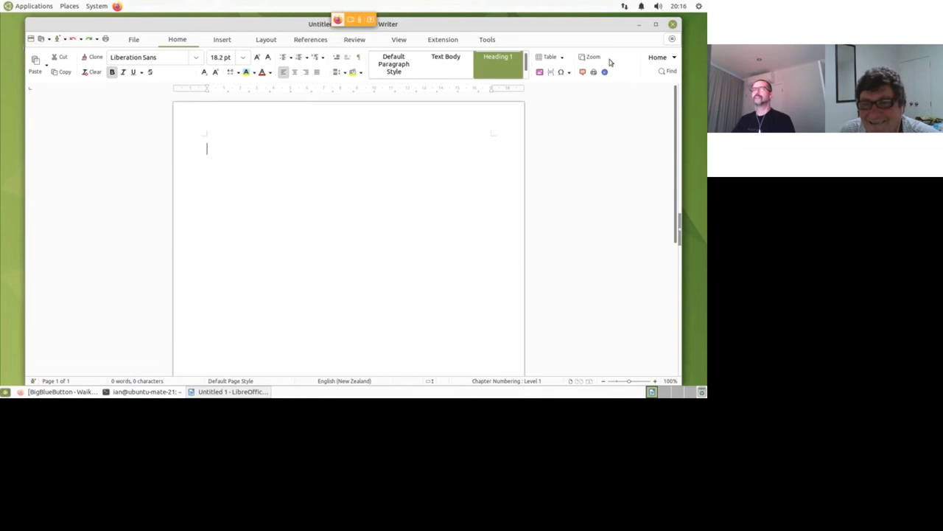
left_click(568, 74)
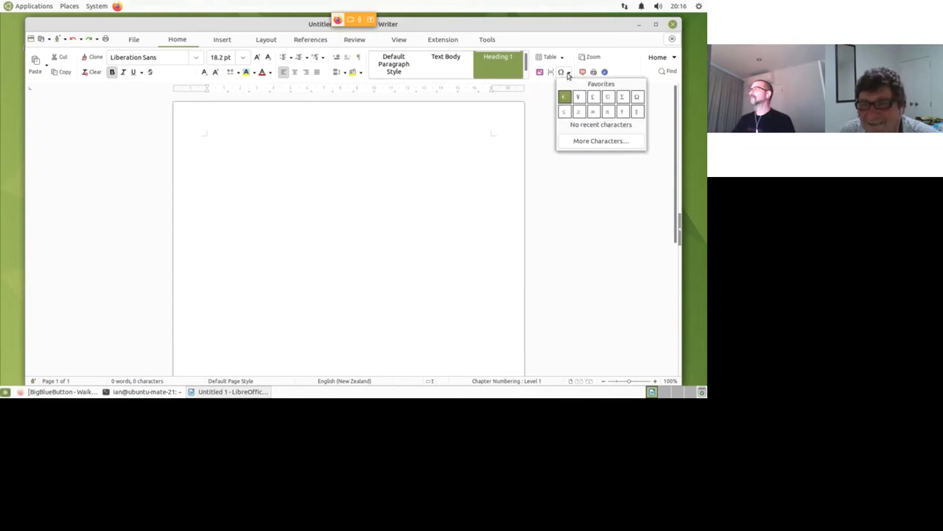
left_click(533, 143)
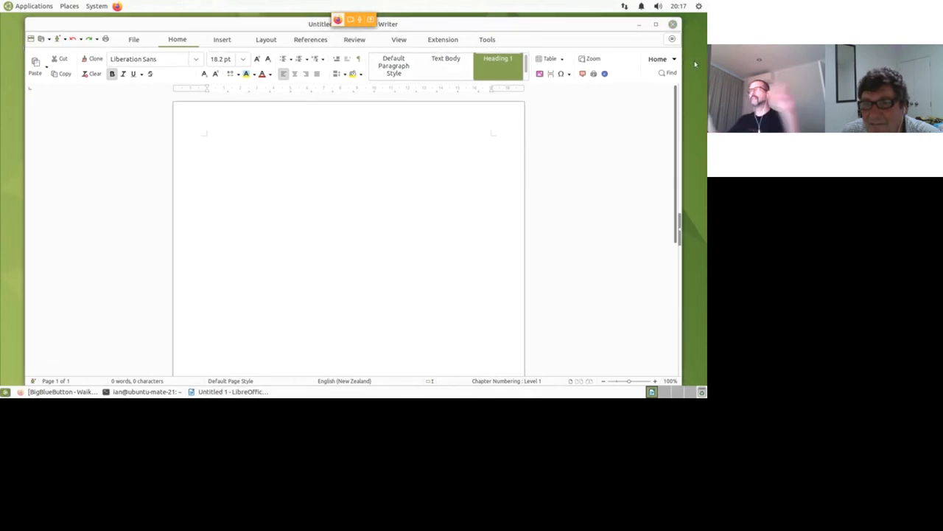
left_click(345, 76)
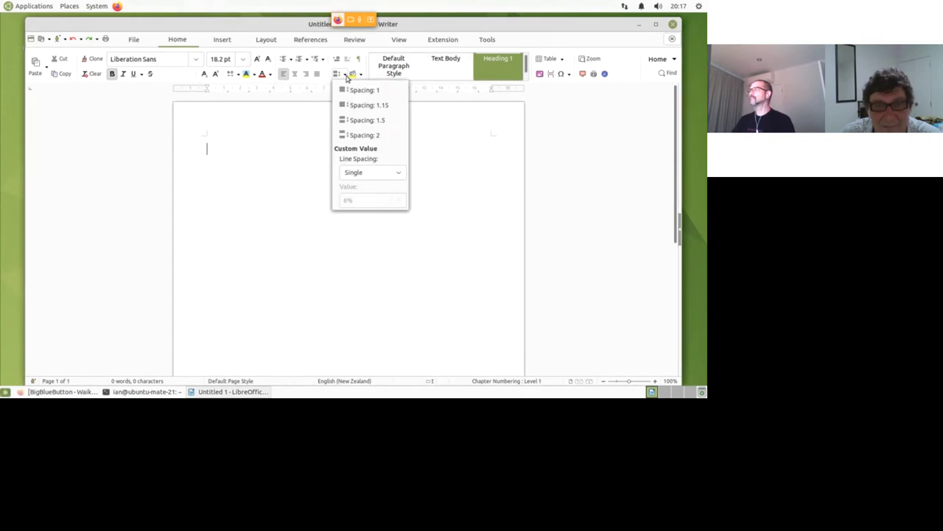
left_click(346, 76)
left_click(360, 76)
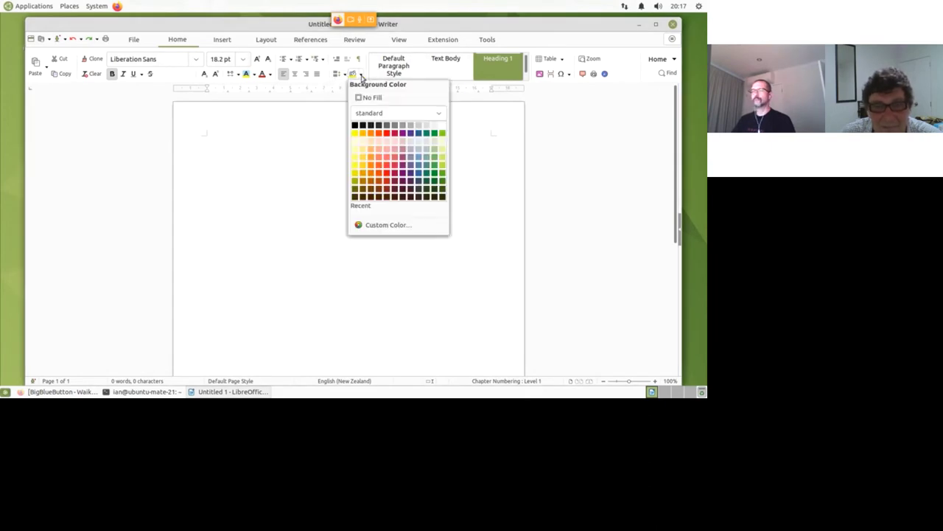
left_click(361, 77)
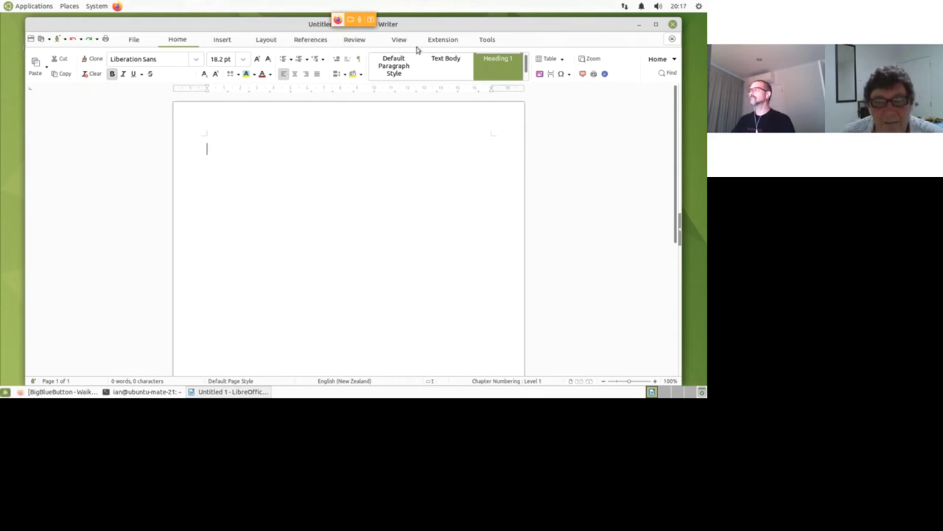
Look through the insert, layout, review, view and extension command sets of the tabbed interface
left_click(222, 40)
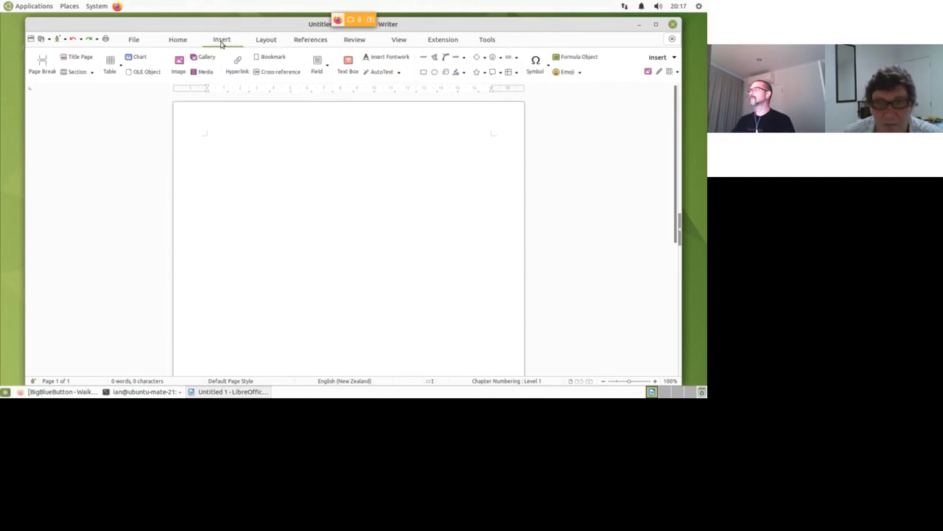
left_click(266, 41)
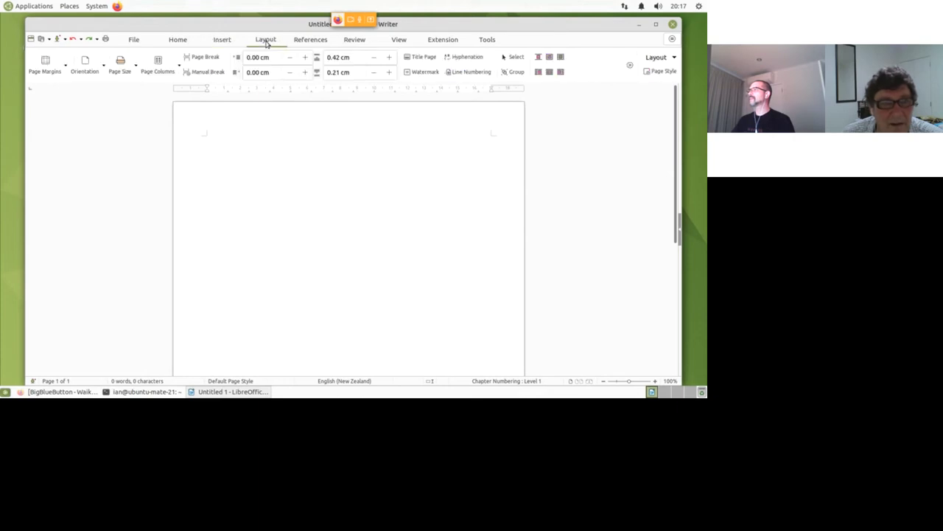
left_click(352, 42)
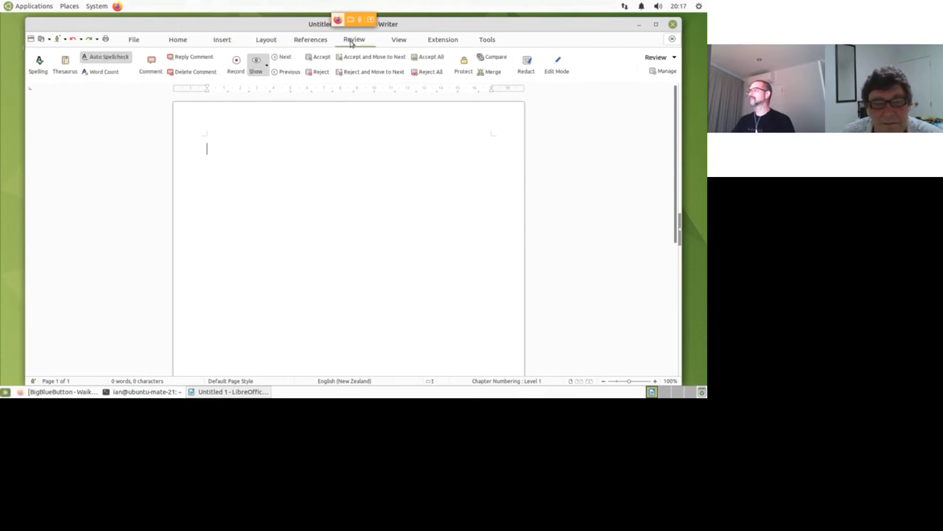
left_click(397, 41)
left_click(442, 41)
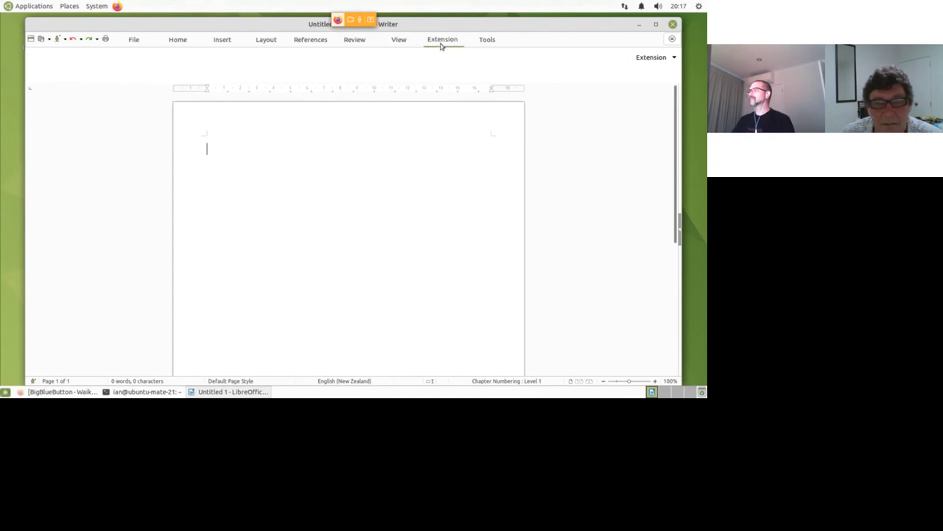
Compare the Home commands with the insert, layout and references command sets, ending back on the Home commands
left_click(184, 40)
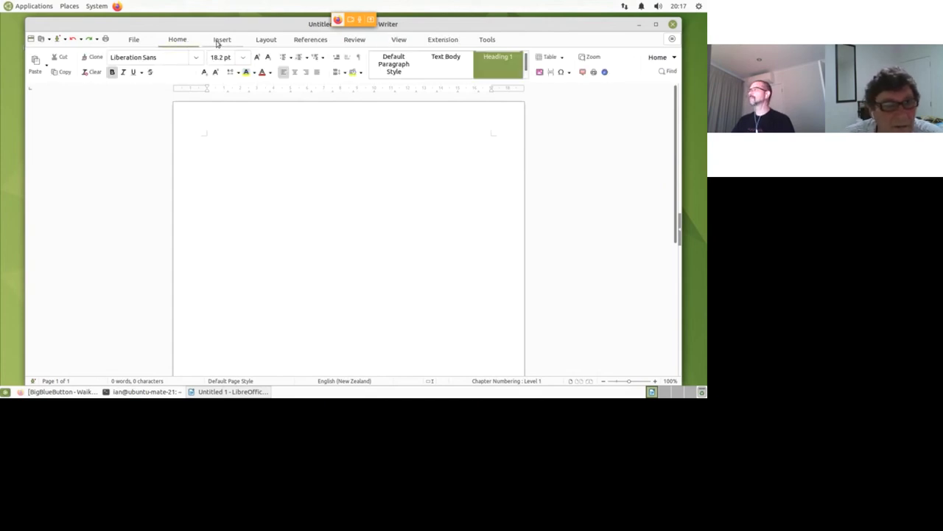
left_click(219, 41)
left_click(178, 41)
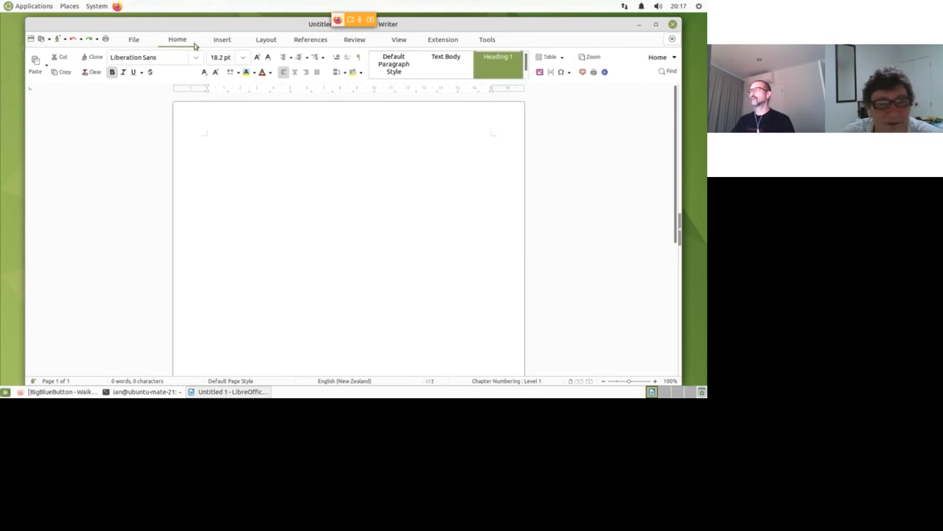
left_click(224, 41)
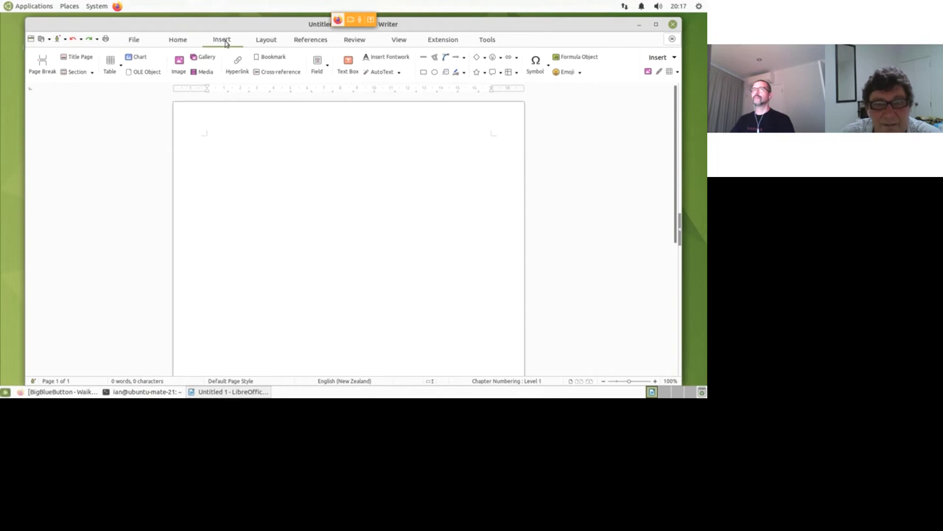
left_click(259, 42)
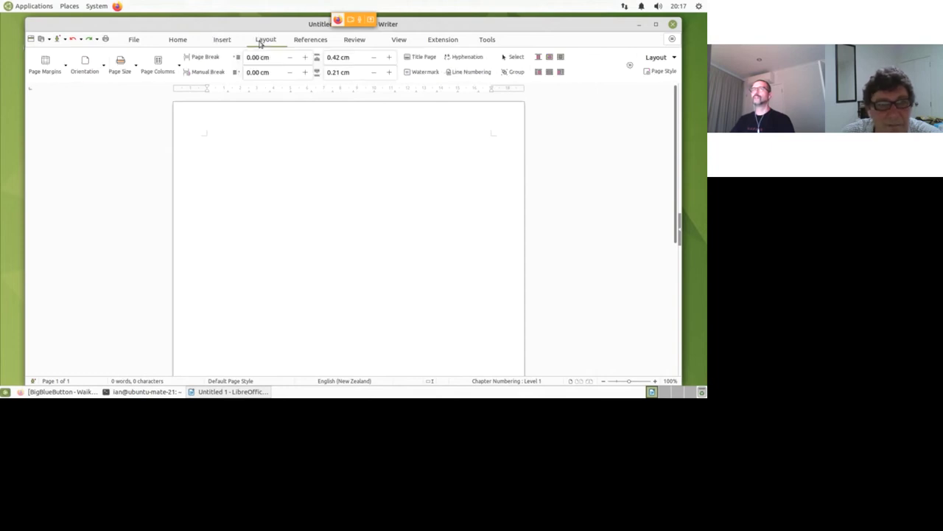
left_click(308, 43)
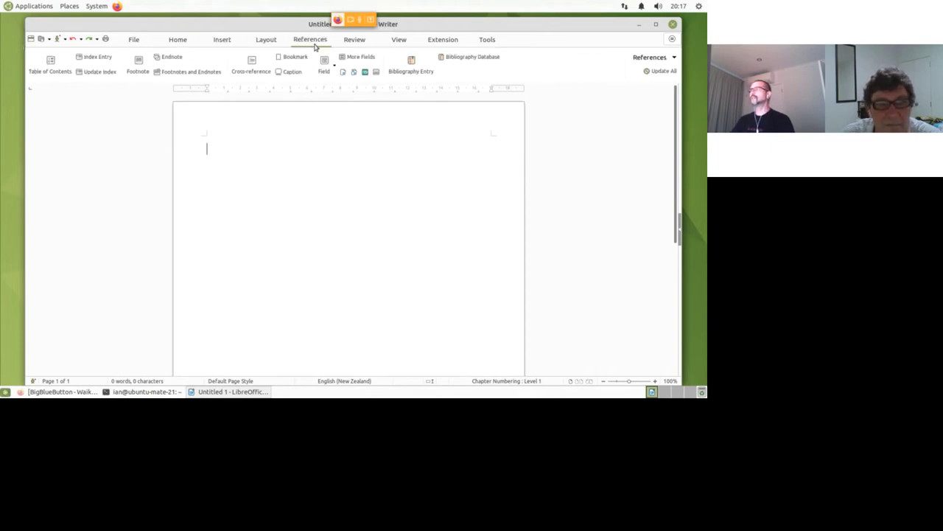
left_click(175, 43)
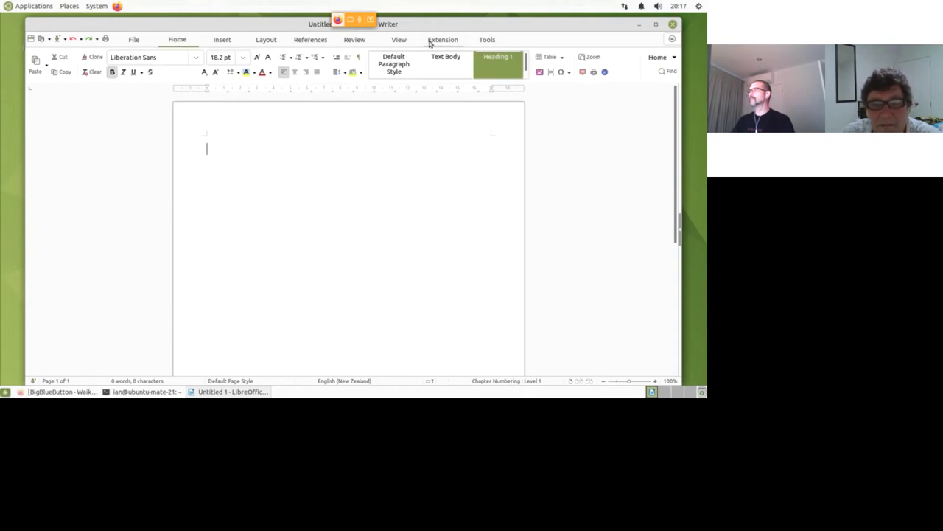
Examine the view, extension and tools command sets, including the additional macro, mail merge and database tools
left_click(399, 41)
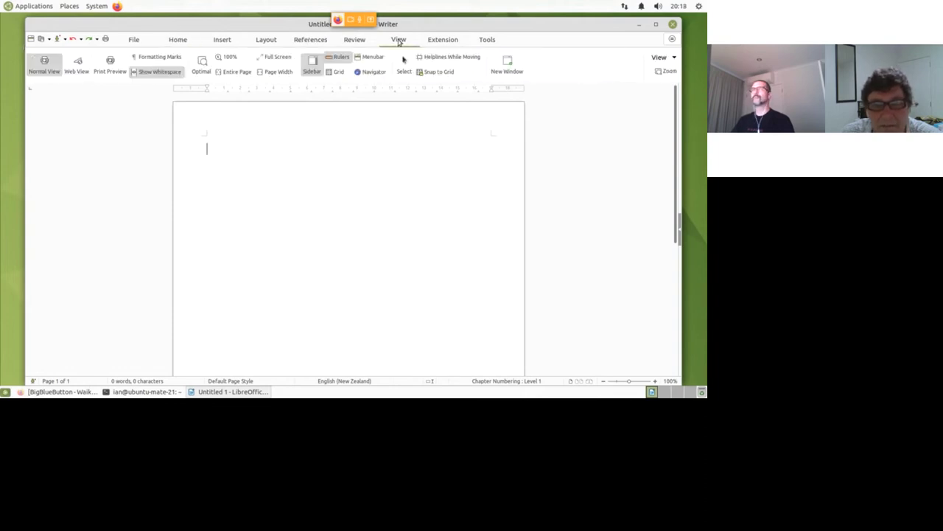
left_click(448, 41)
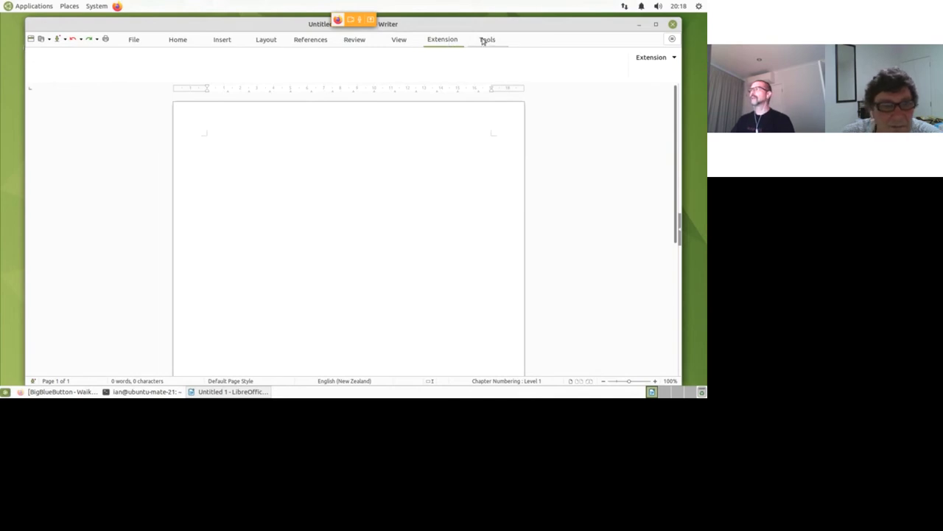
left_click(484, 42)
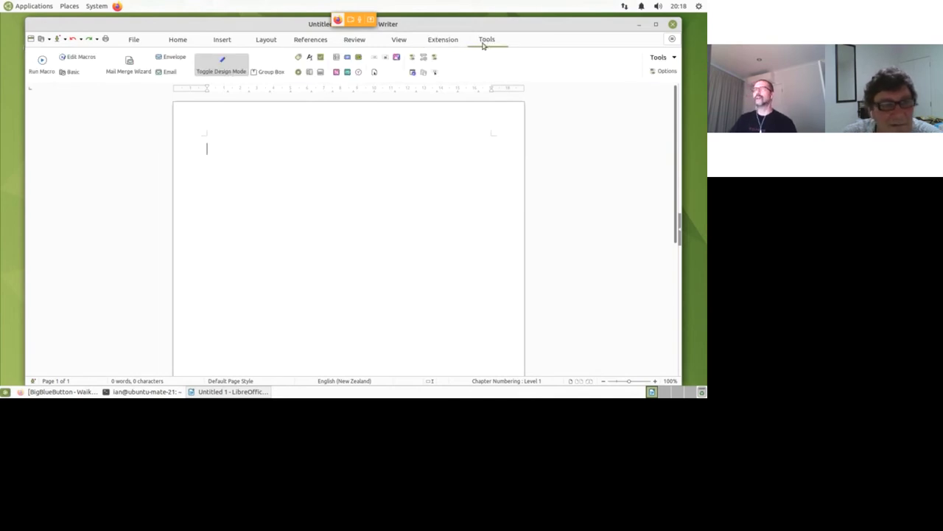
left_click(207, 72)
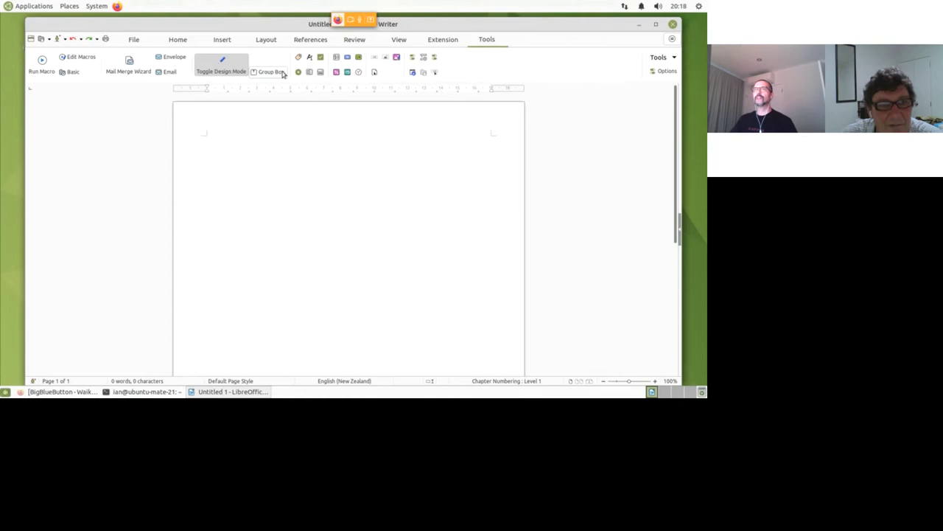
left_click(673, 57)
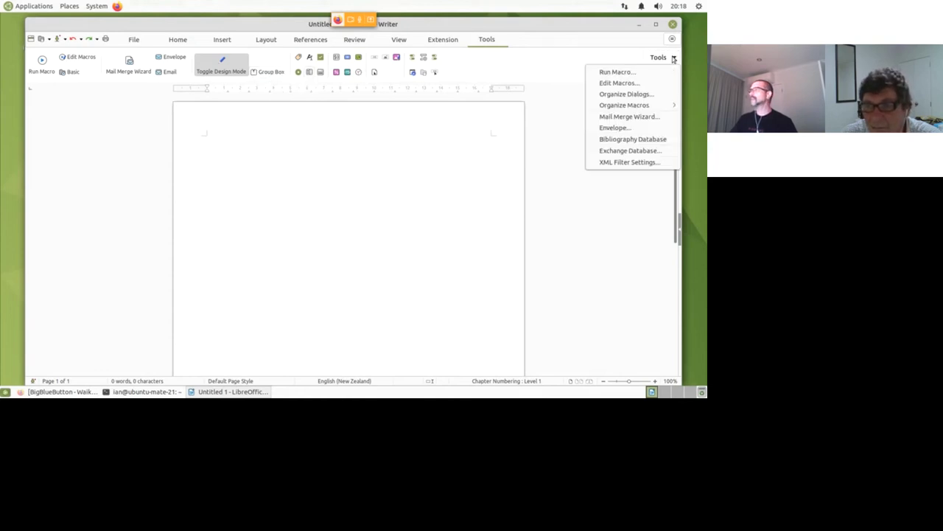
left_click(565, 158)
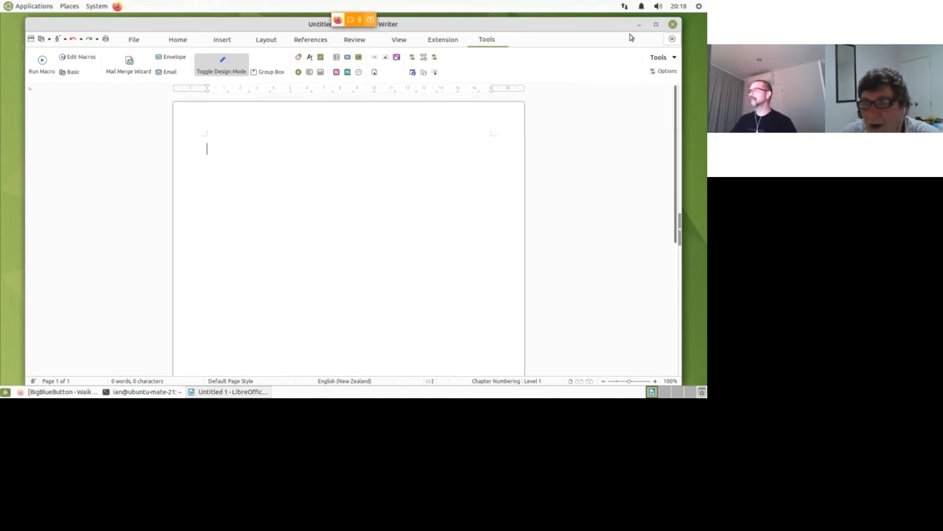
Switch Writer's user interface to the Standard Toolbar variant, applying it to Writer only, and close the interface selection
left_click(673, 41)
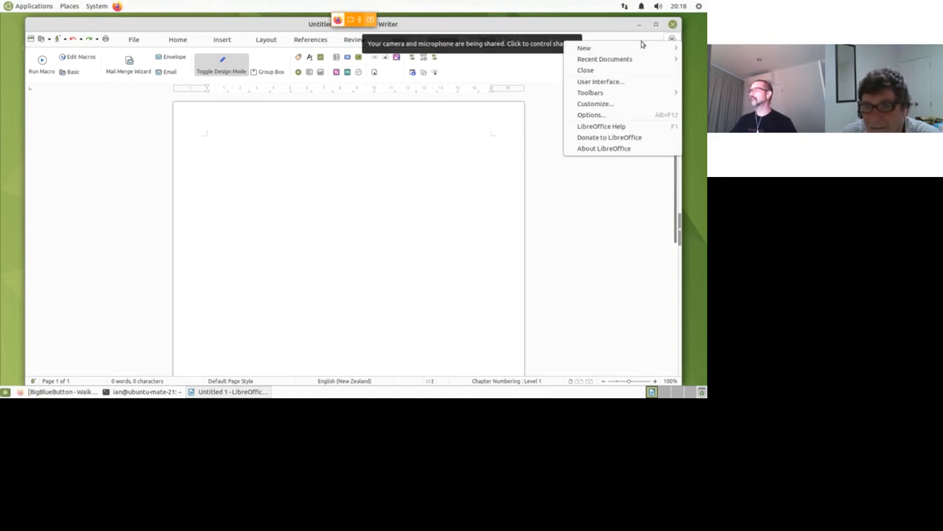
left_click(592, 82)
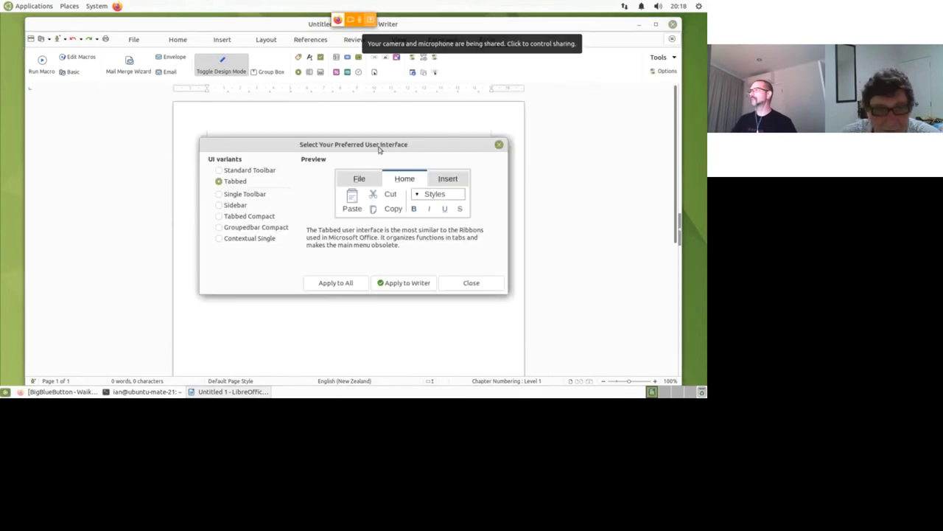
left_click(218, 171)
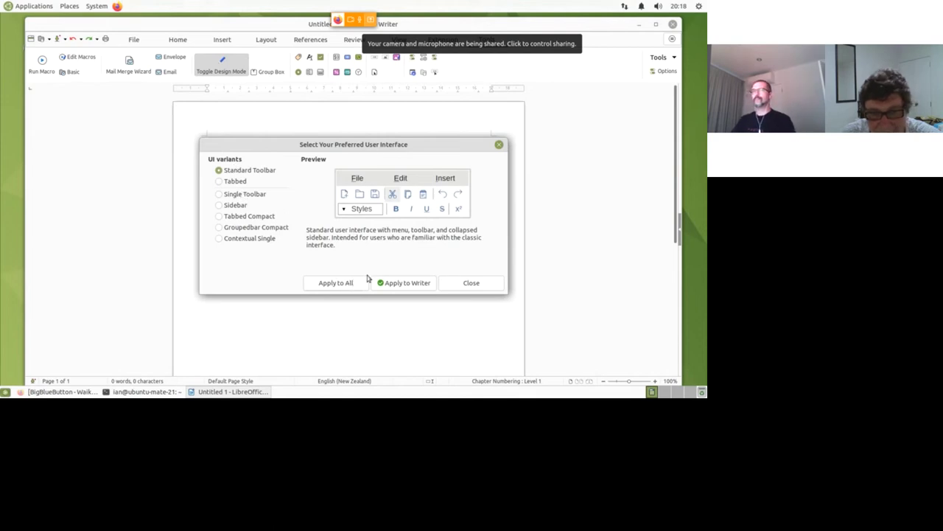
left_click(409, 284)
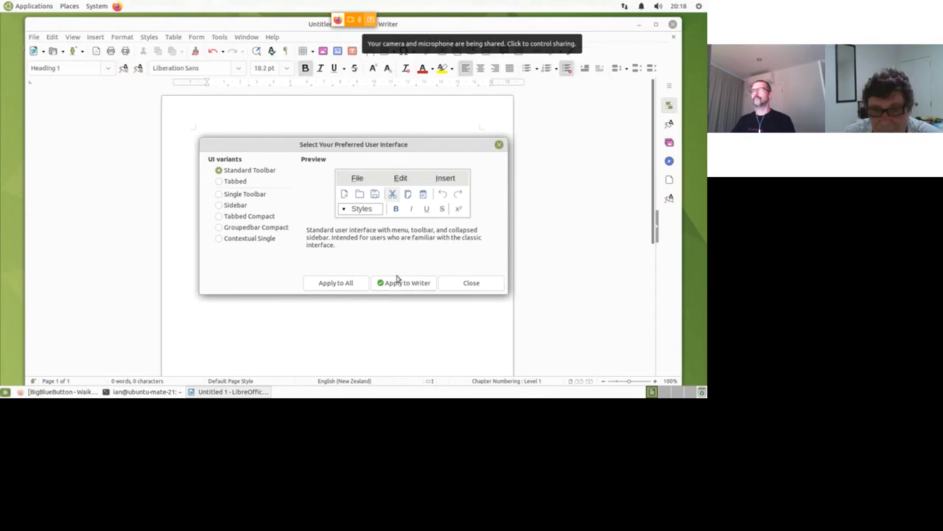
left_click(471, 282)
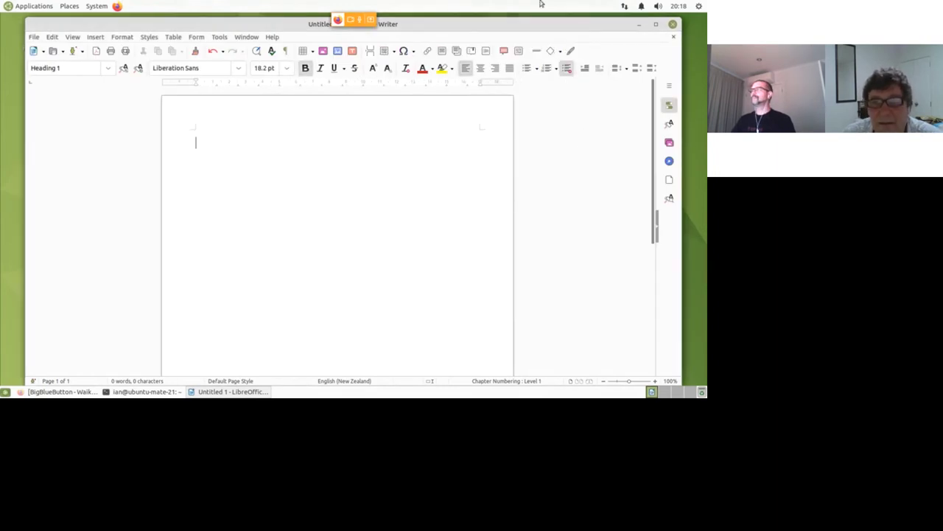
Expand the Properties sidebar beside the page, and close the Writer document without saving it
left_click_drag(532, 31, 525, 31)
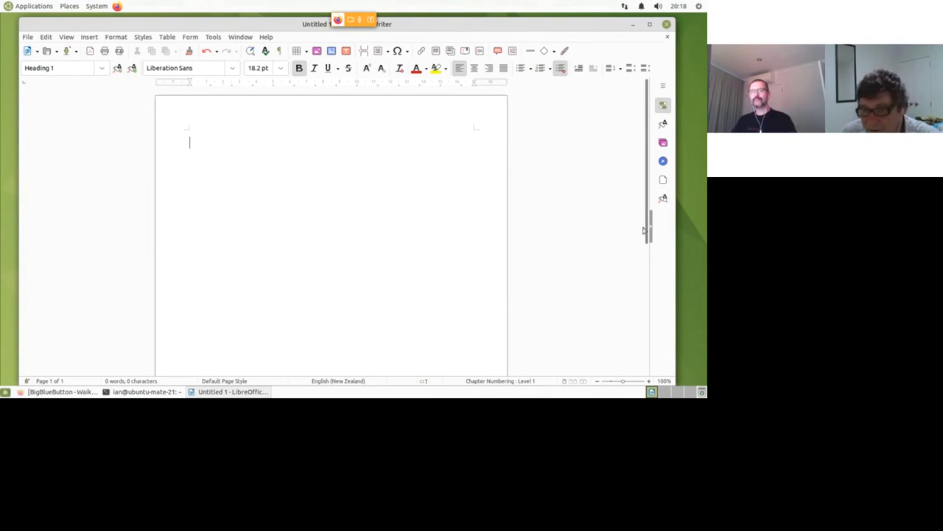
left_click_drag(650, 230, 449, 228)
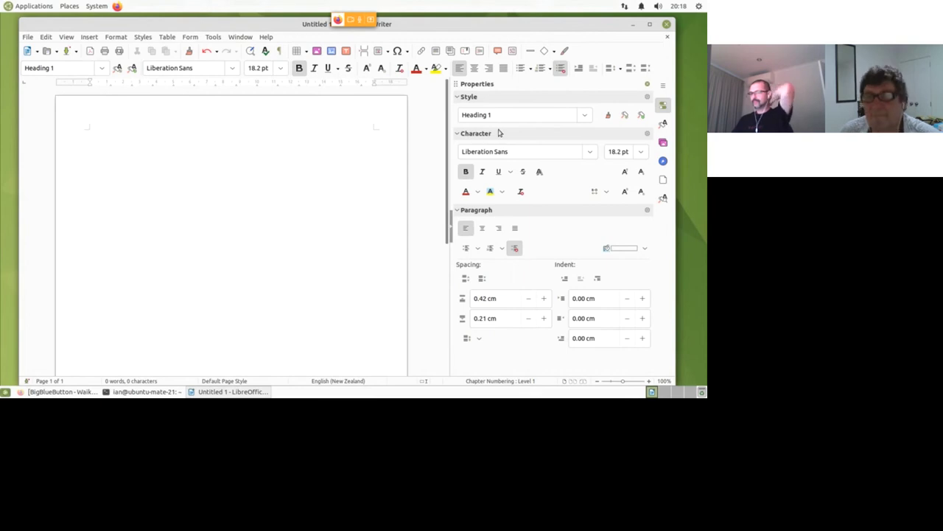
left_click(667, 25)
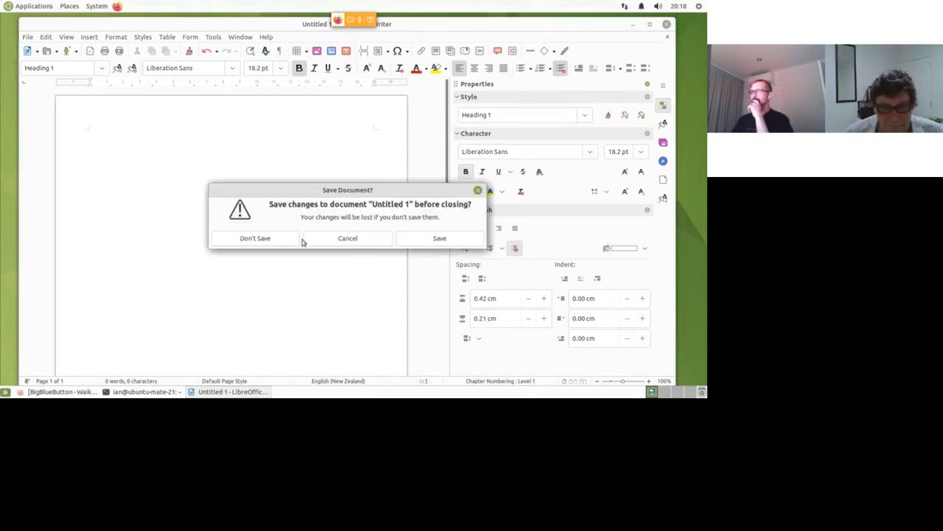
left_click(283, 240)
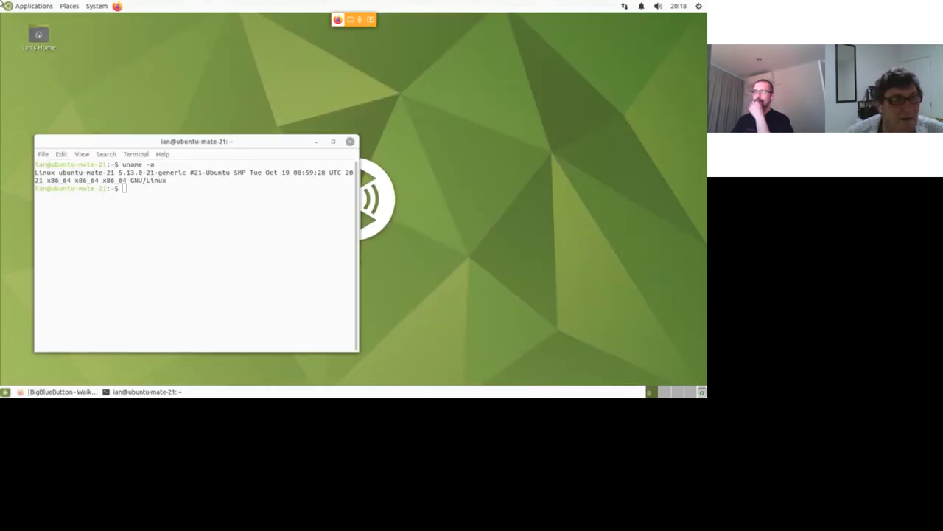
Open the Control Center and look through its settings from Administration and Hardware down to Personal
left_click(34, 6)
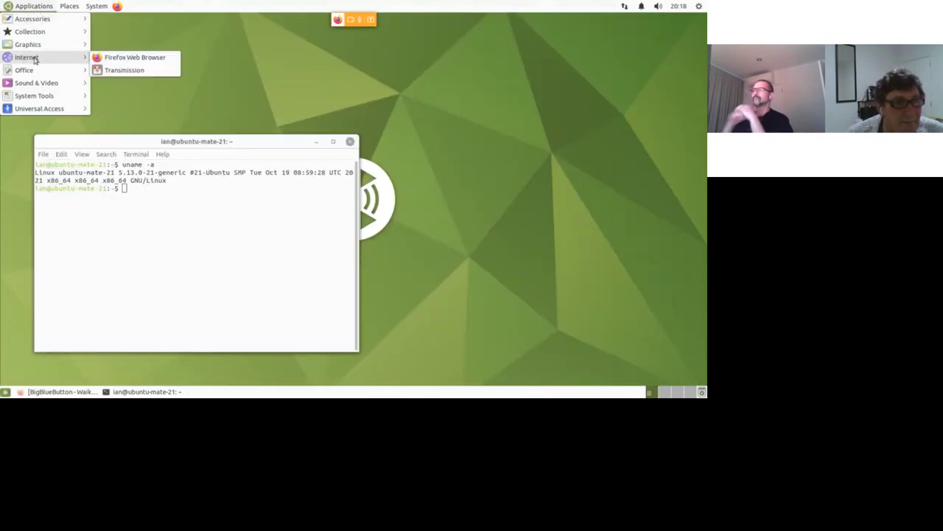
mouse_move(33, 36)
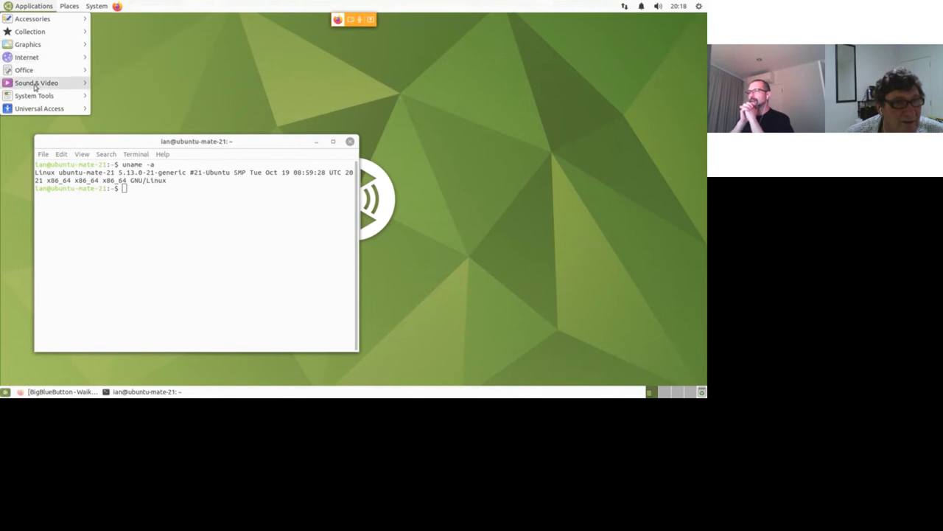
mouse_move(91, 8)
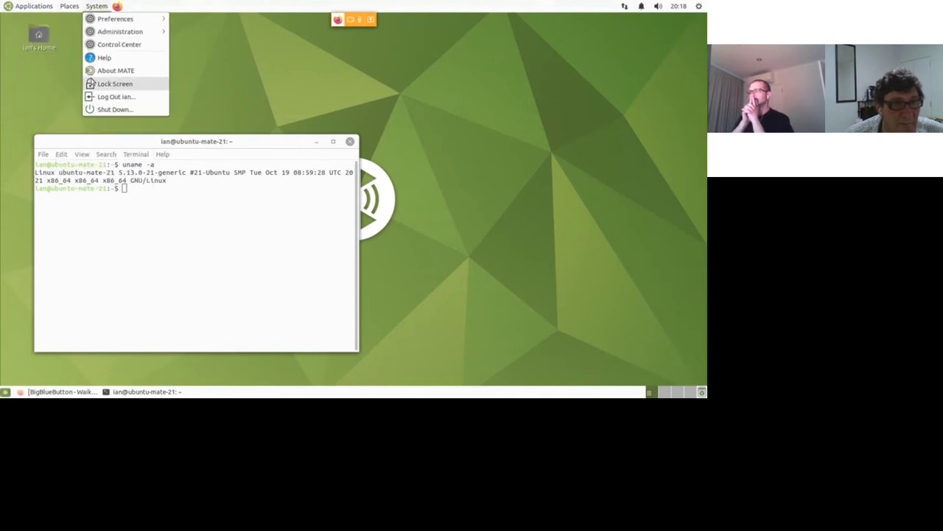
left_click(110, 44)
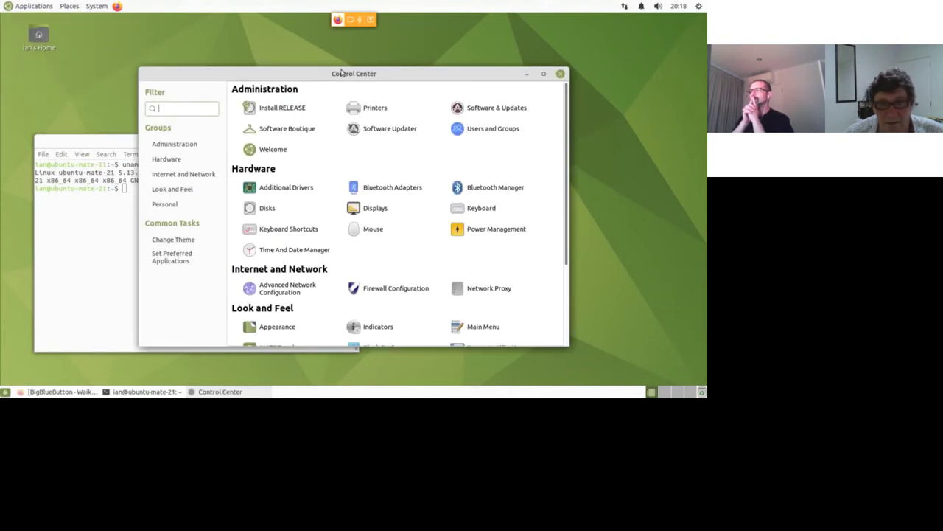
scroll(542, 217, "down", 2)
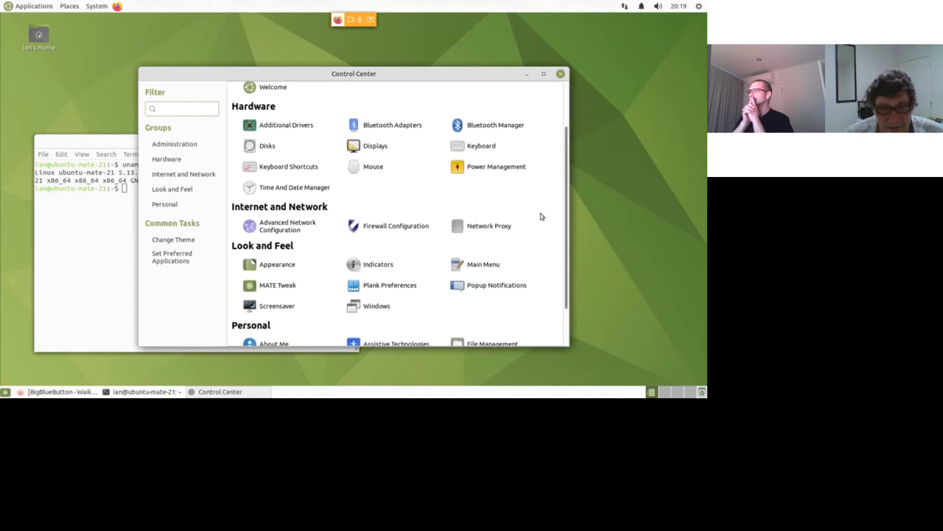
scroll(538, 213, "down", 2)
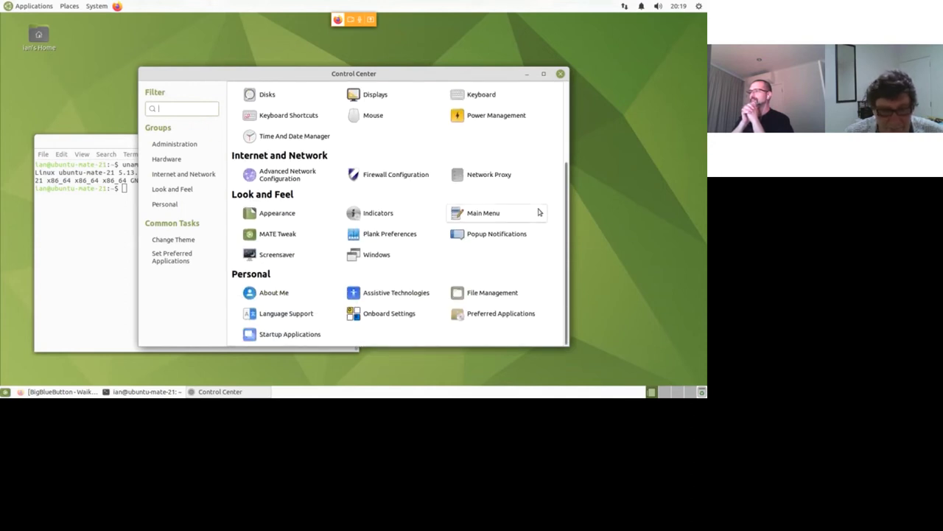
Examine the desktop icon, window and panel settings in MATE Tweak, and close it without changing any
left_click(293, 238)
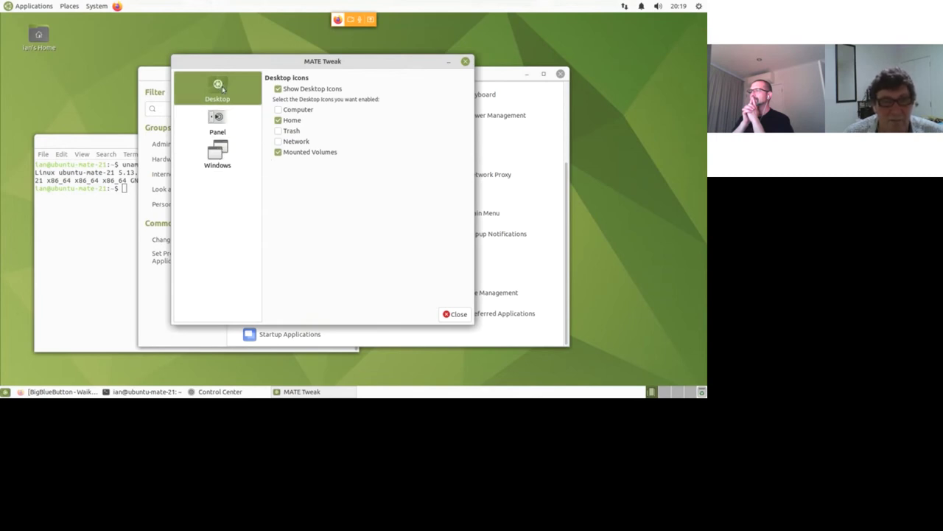
left_click(221, 152)
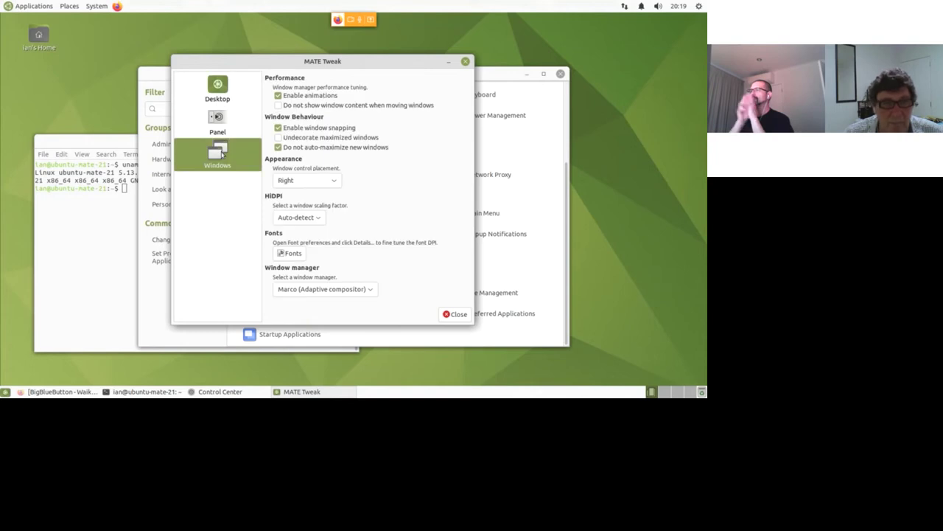
left_click(216, 123)
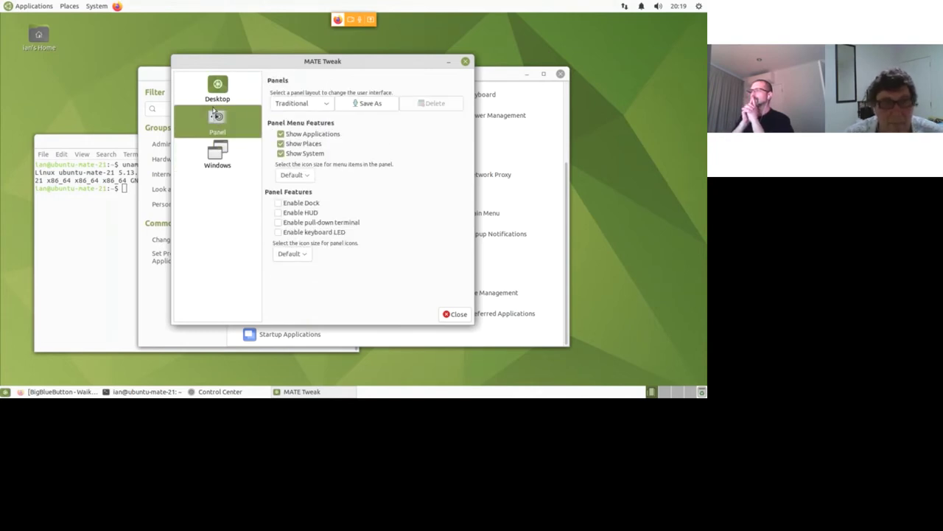
left_click(217, 84)
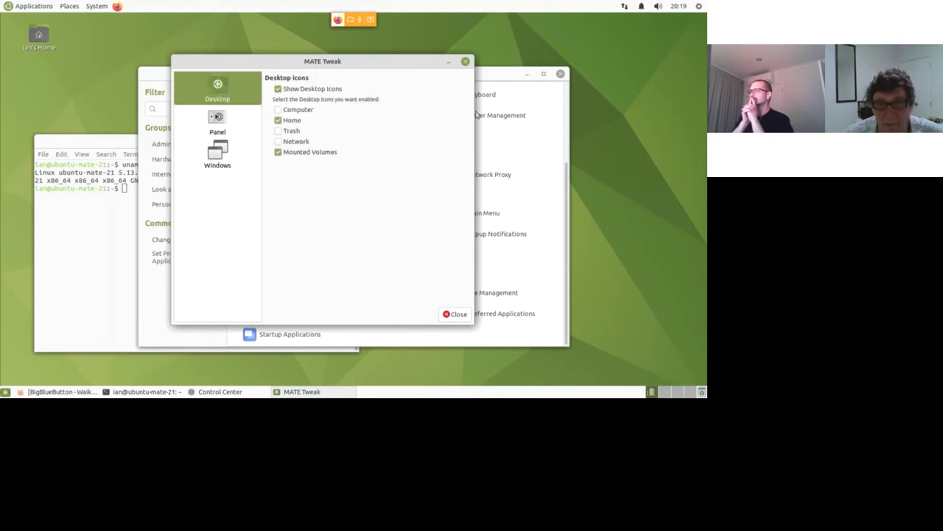
left_click(455, 314)
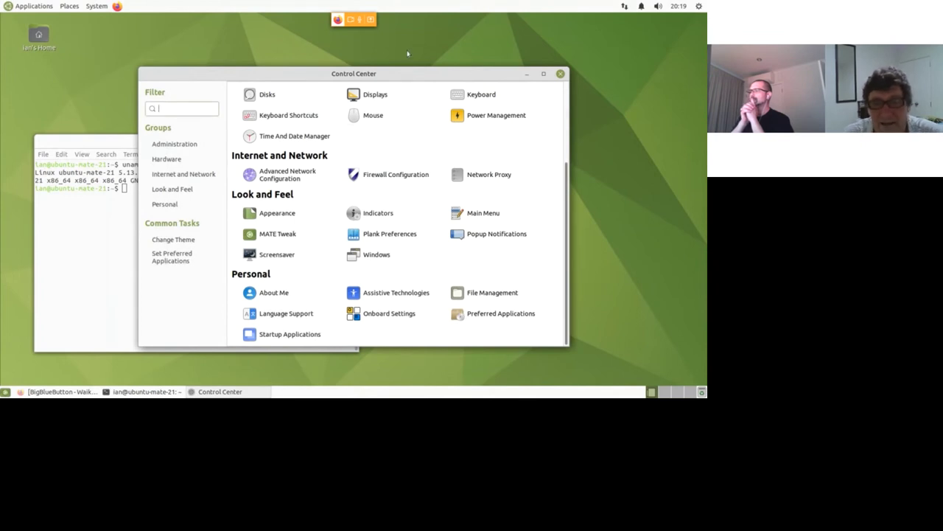
Examine the CPU, memory and network histories in an enlarged MATE System Monitor window, and close the monitor
left_click_drag(415, 76, 429, 59)
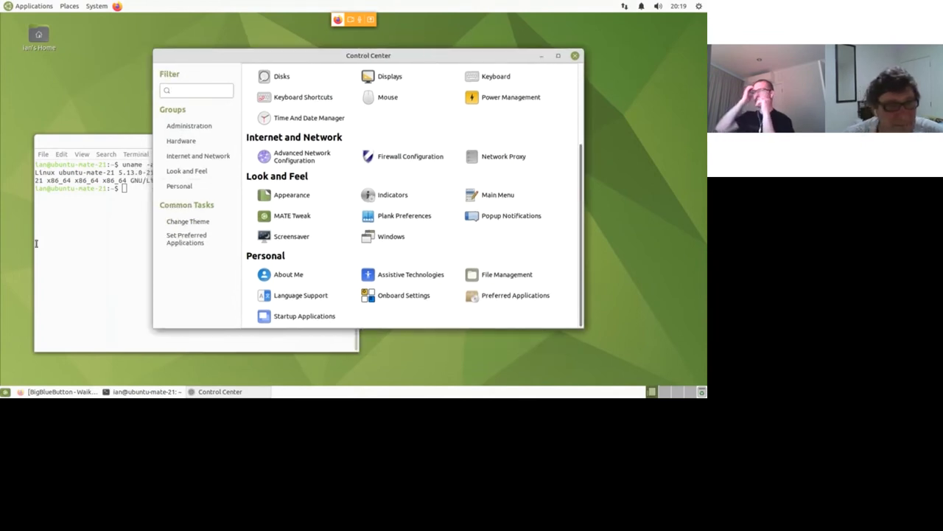
left_click(75, 224)
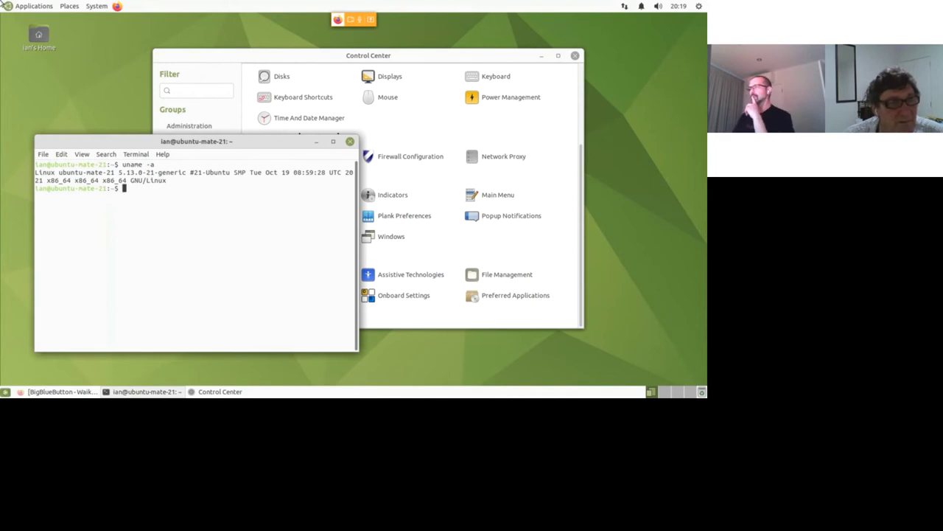
left_click(34, 7)
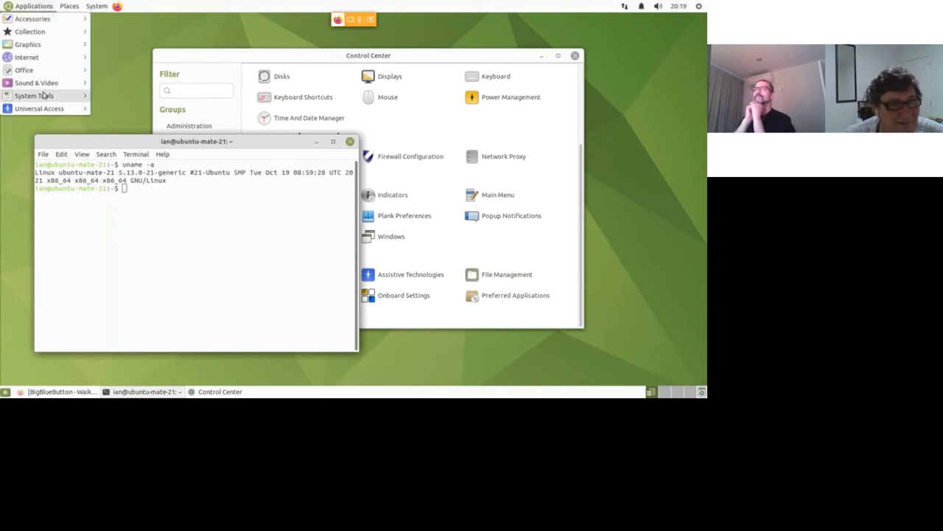
mouse_move(44, 96)
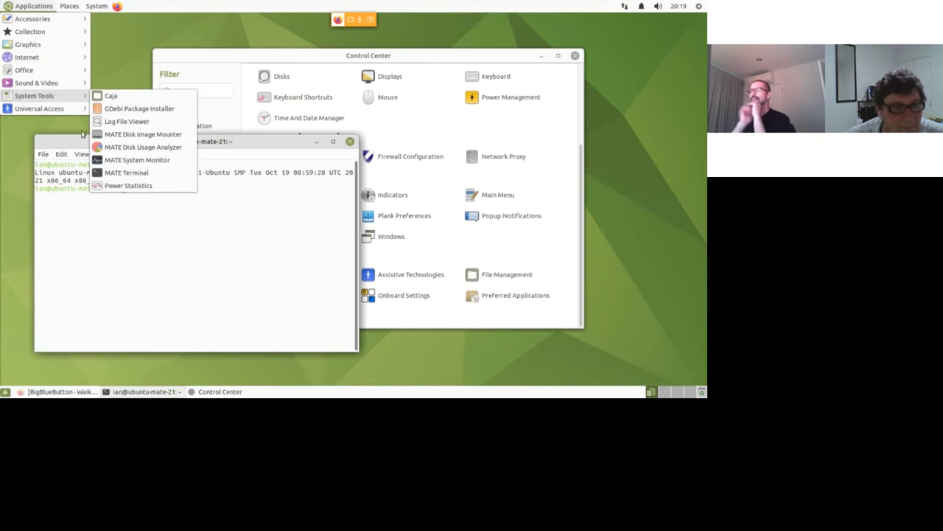
left_click(112, 159)
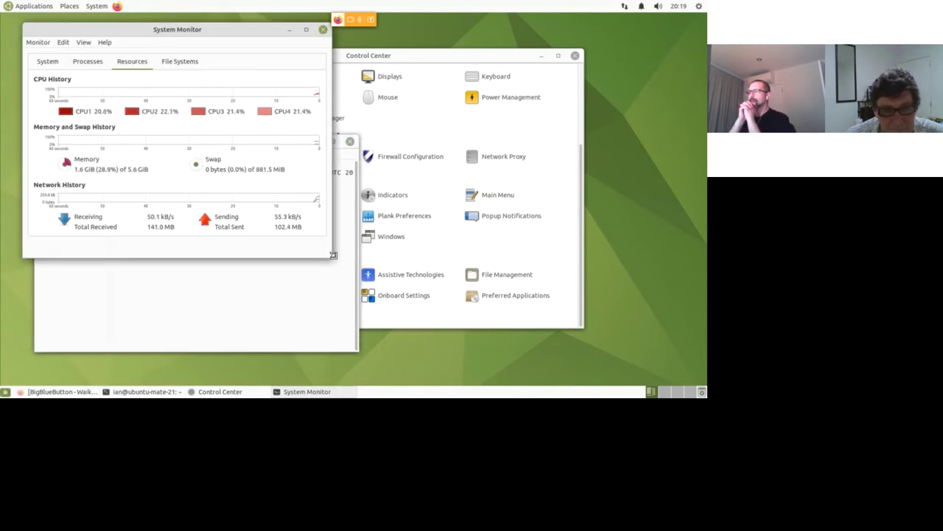
left_click_drag(332, 257, 619, 374)
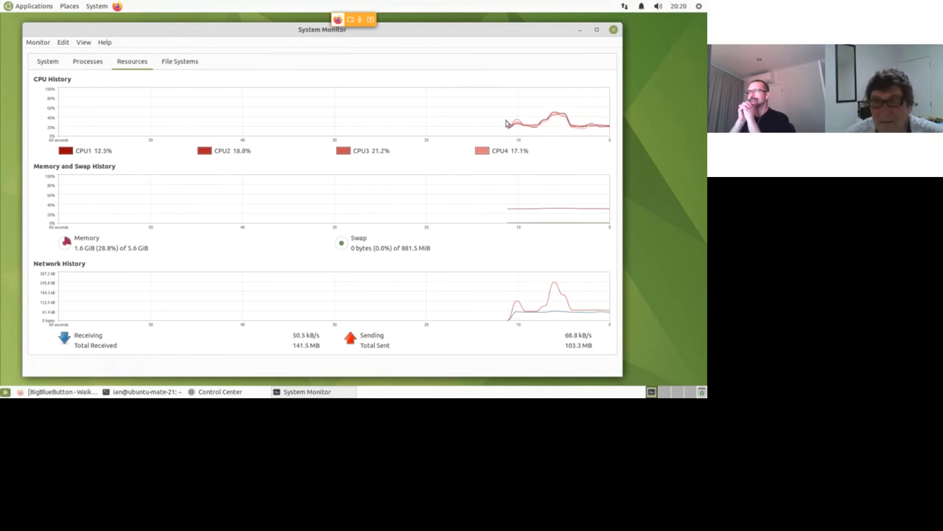
left_click(613, 32)
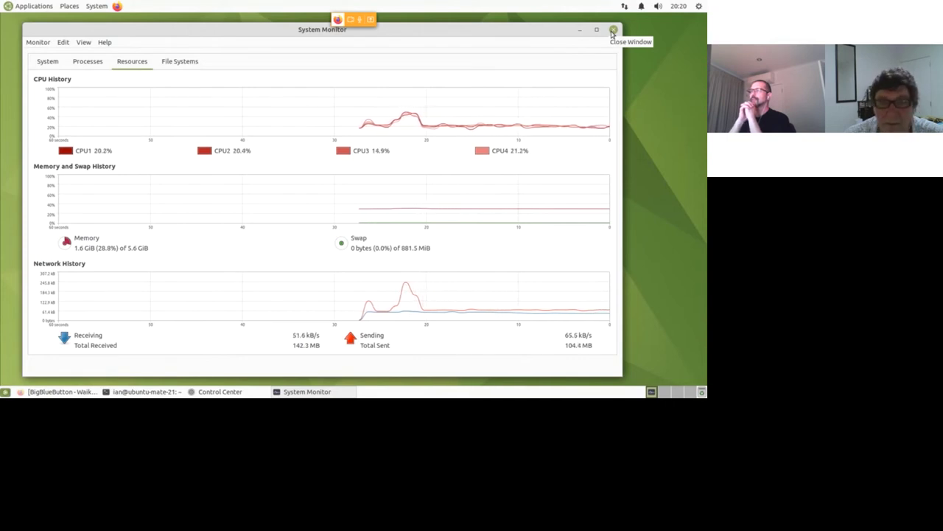
left_click(614, 30)
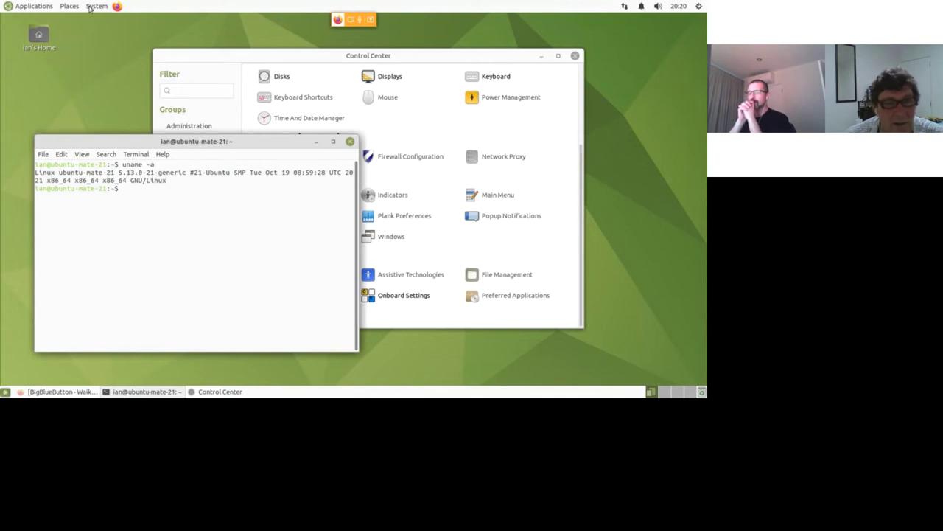
Look over the available applications and places, and close the terminal window
left_click_drag(490, 55, 525, 52)
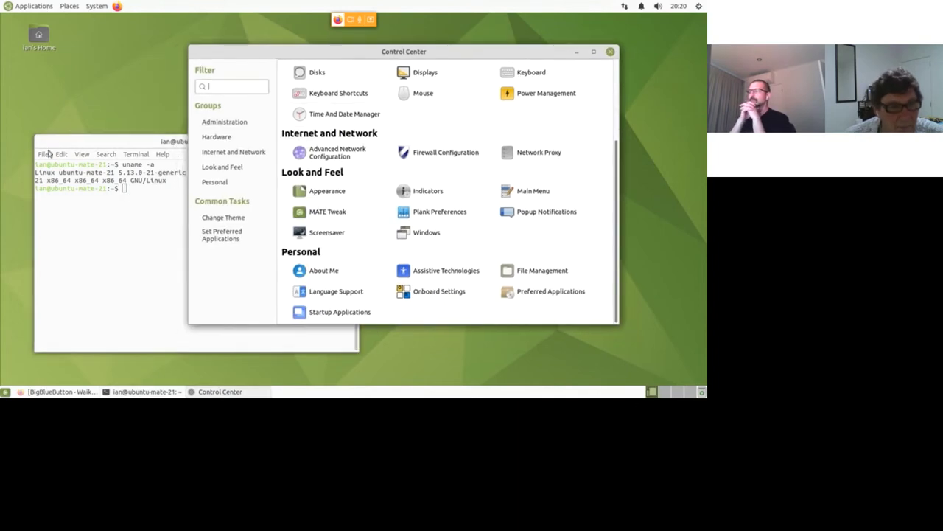
left_click(134, 140)
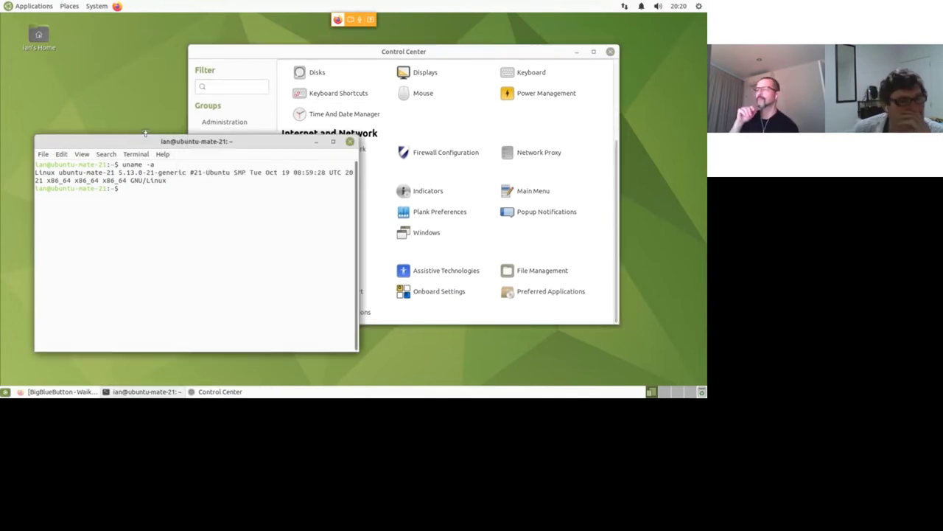
left_click(34, 6)
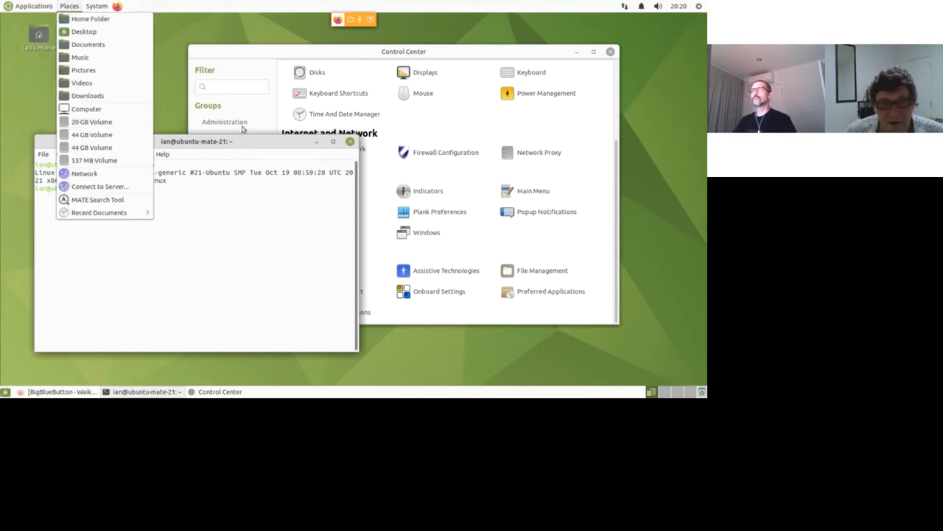
left_click(269, 142)
left_click(349, 141)
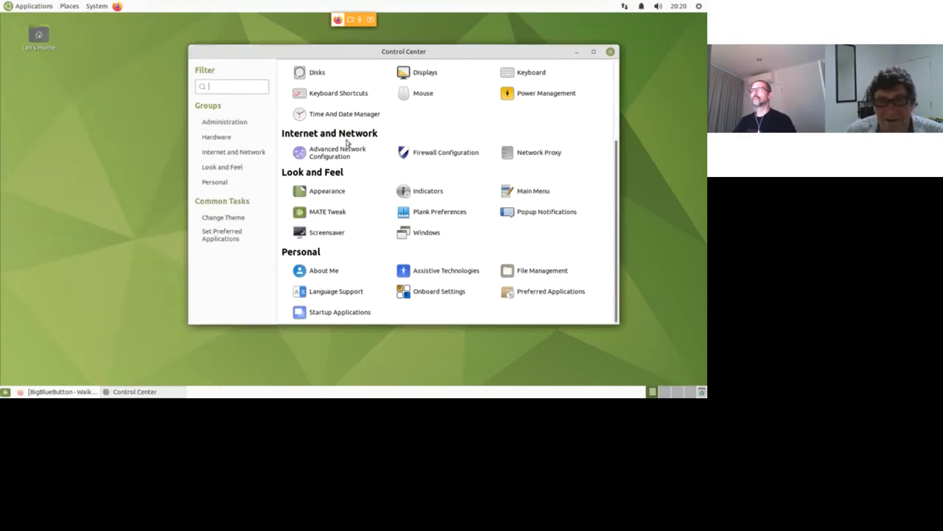
Close the Control Center and shut down the Ubuntu MATE session
left_click_drag(499, 56, 404, 81)
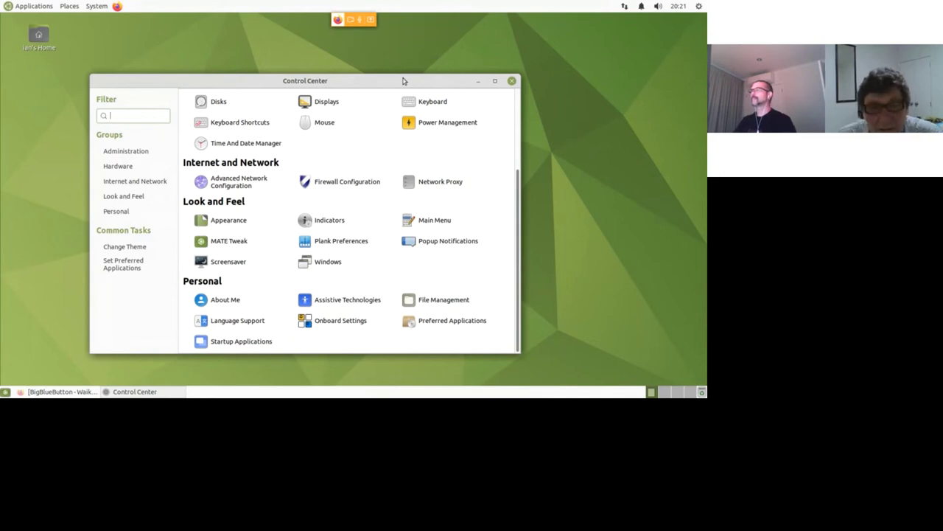
left_click(512, 82)
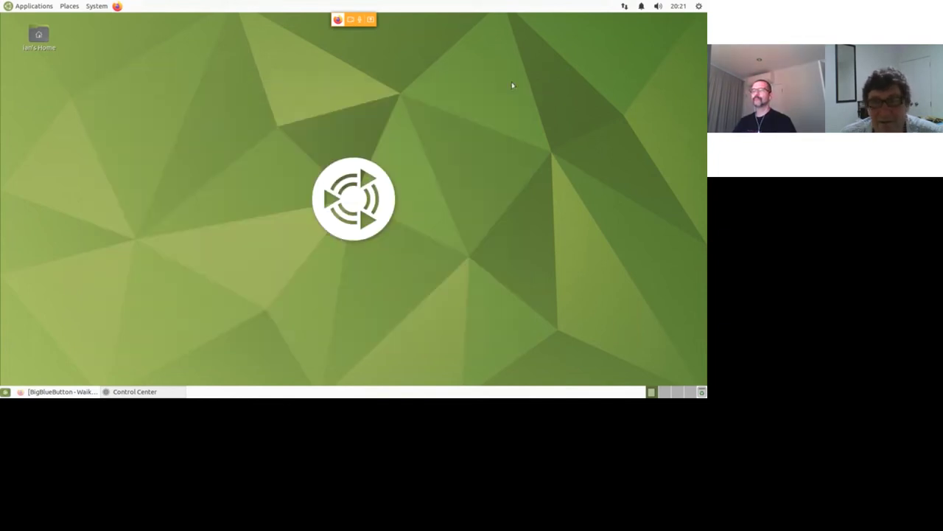
left_click(699, 6)
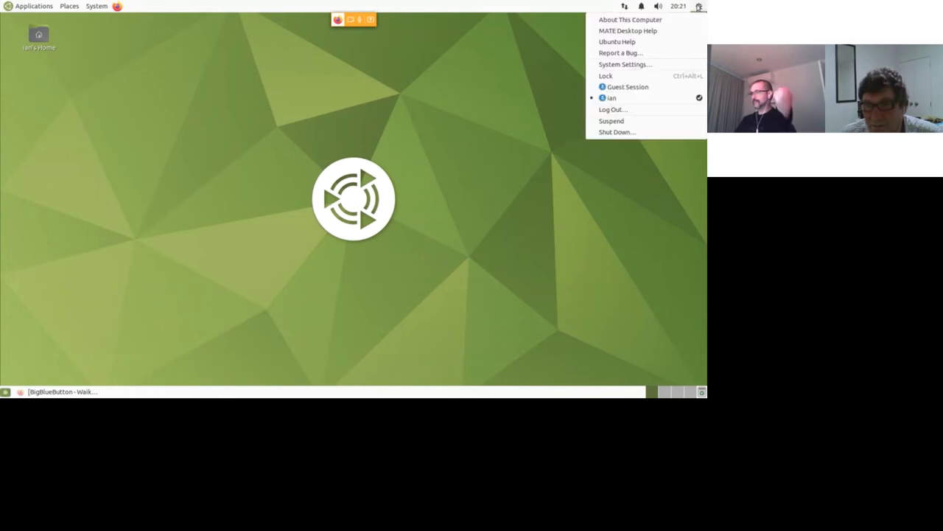
left_click(619, 133)
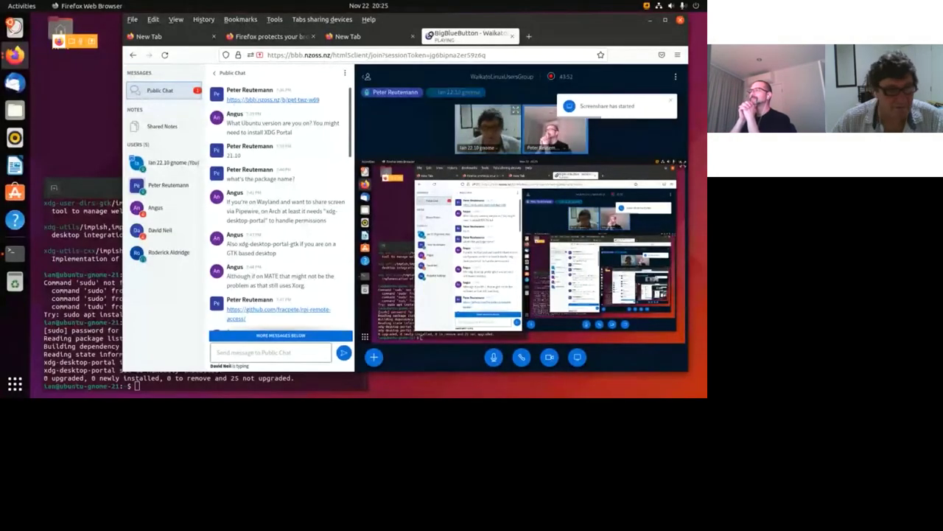
Bring the terminal forward on the Ubuntu GNOME desktop and hide the Firefox window with the BigBlueButton meeting
left_click_drag(81, 188, 78, 99)
key("alt+Tab")
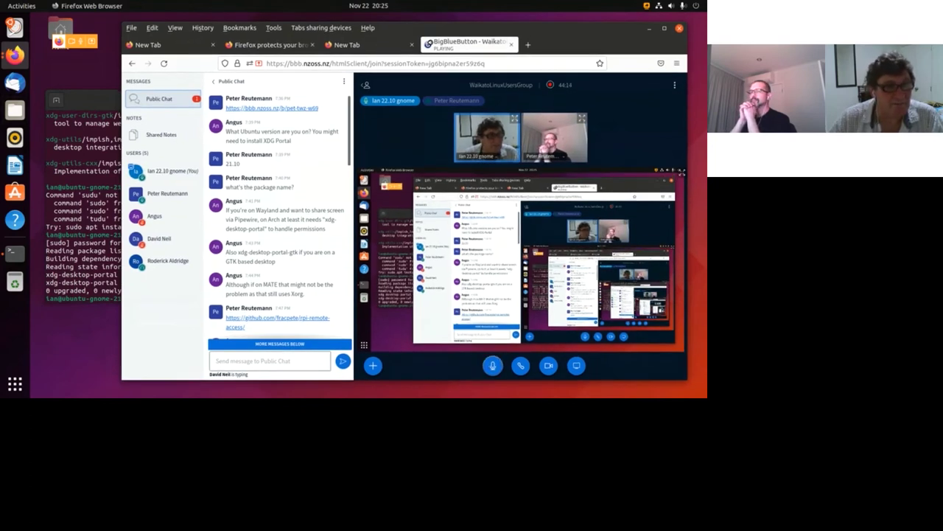
key("alt+Tab")
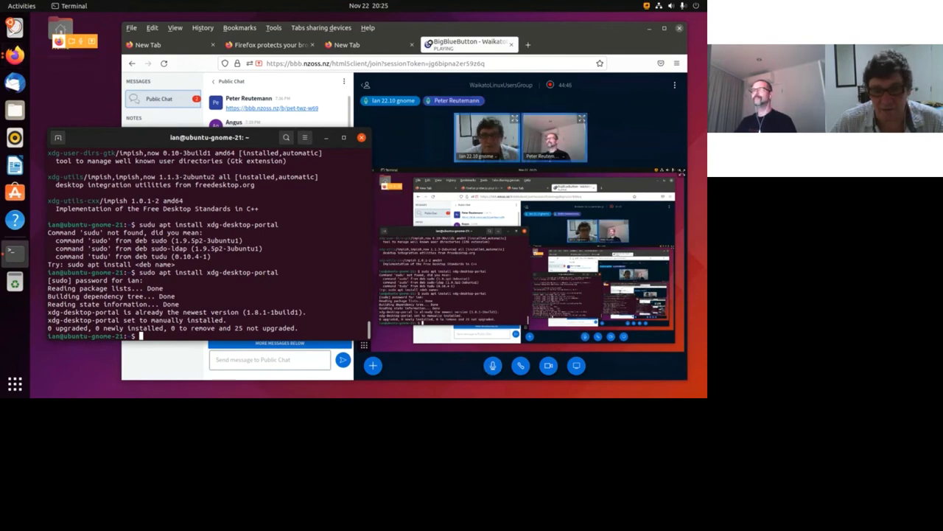
left_click_drag(561, 27, 545, 7)
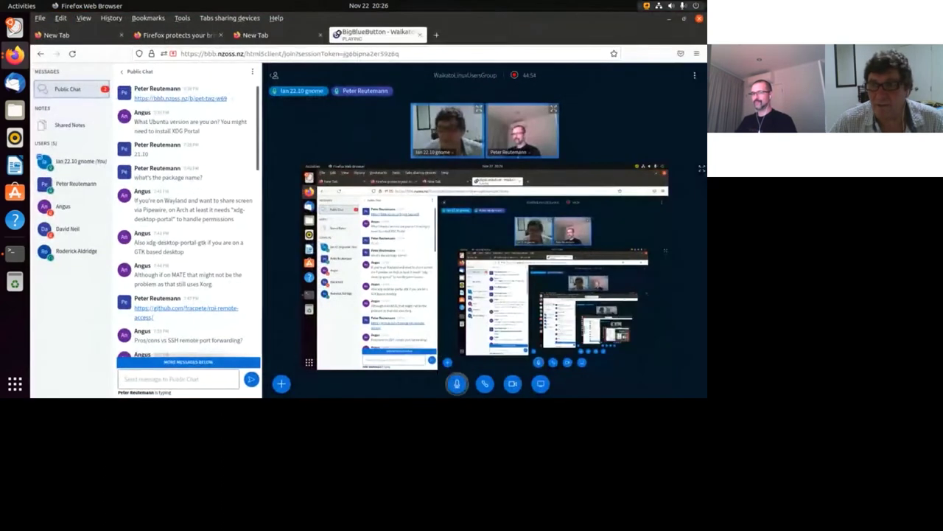
key("super+h")
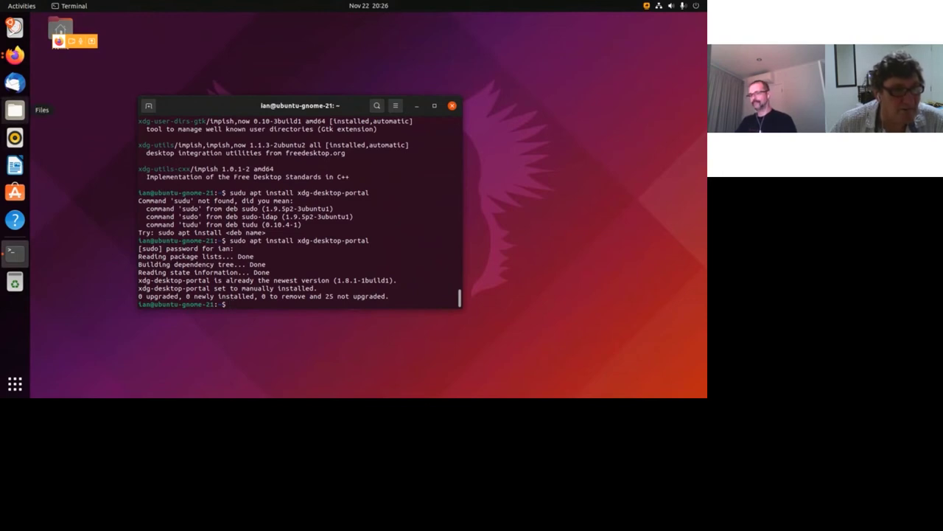
Open the Files manager, check its version information, and close it
left_click(14, 110)
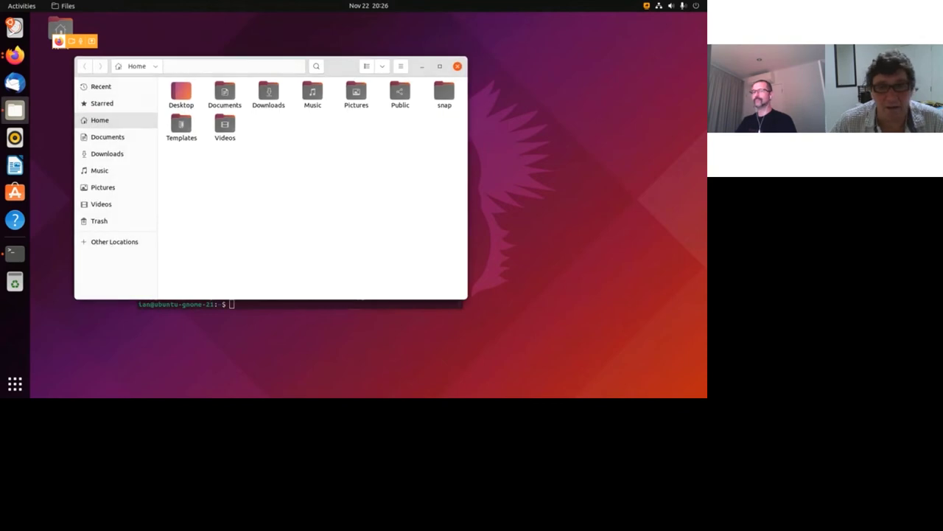
left_click(401, 65)
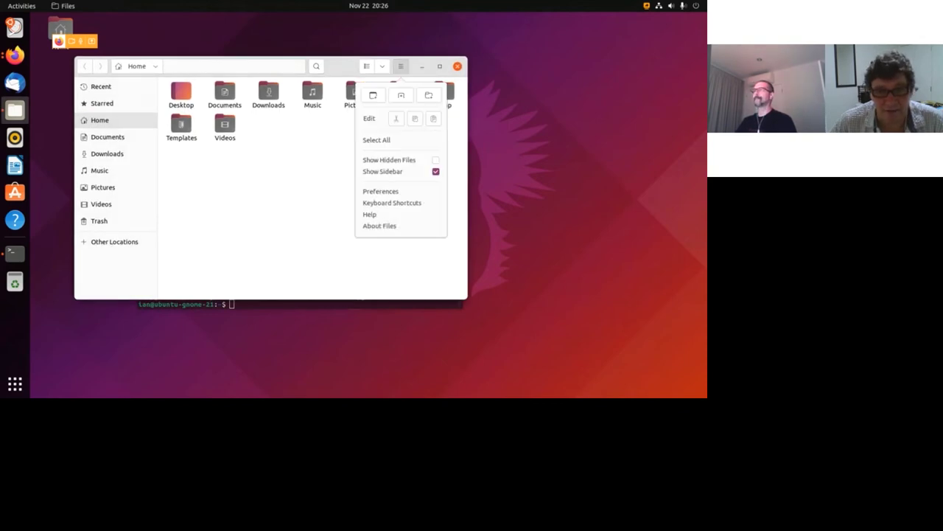
left_click(379, 227)
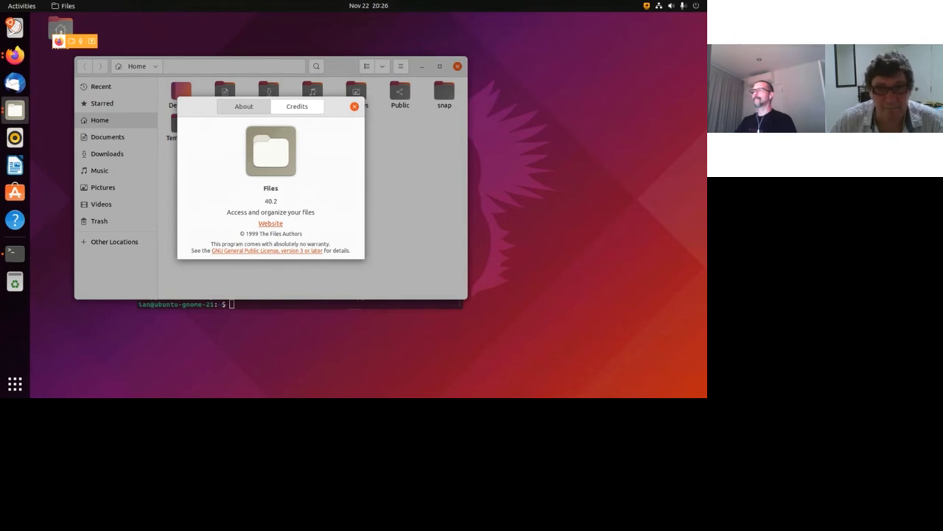
key("Escape")
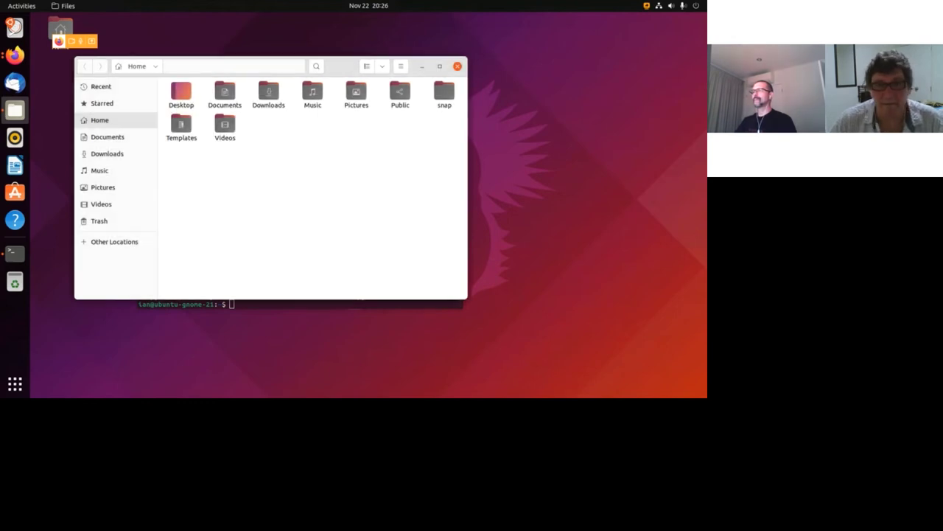
key("ctrl+w")
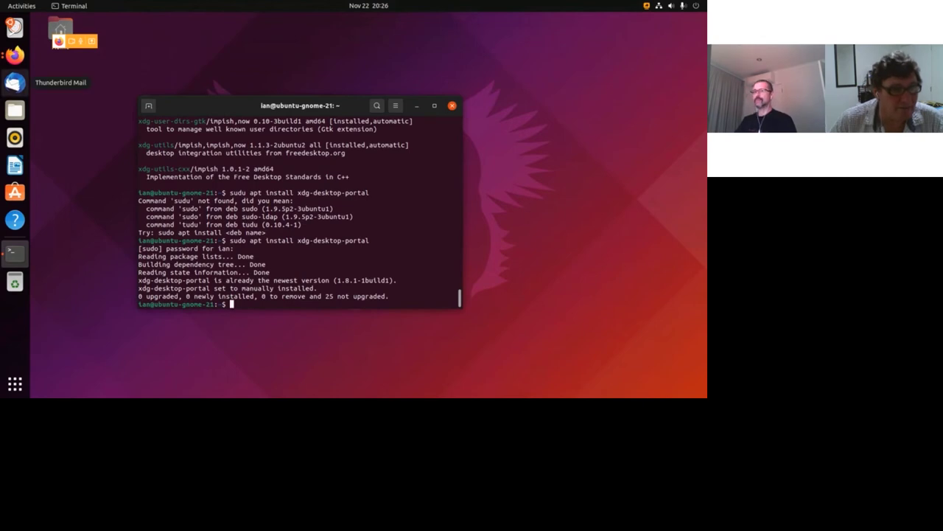
Open LibreOffice Writer, check its version in the About LibreOffice information, and quit the program
left_click(14, 165)
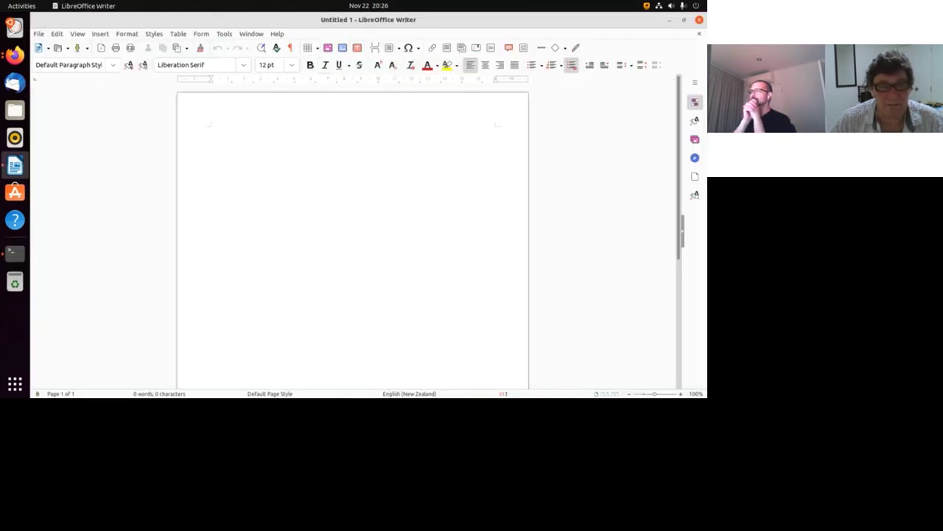
left_click(277, 34)
left_click(302, 168)
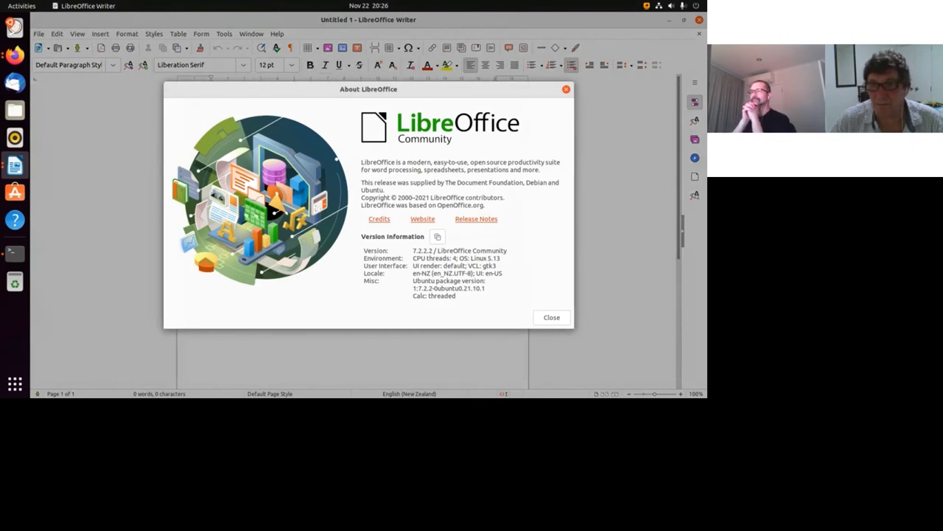
key("Escape")
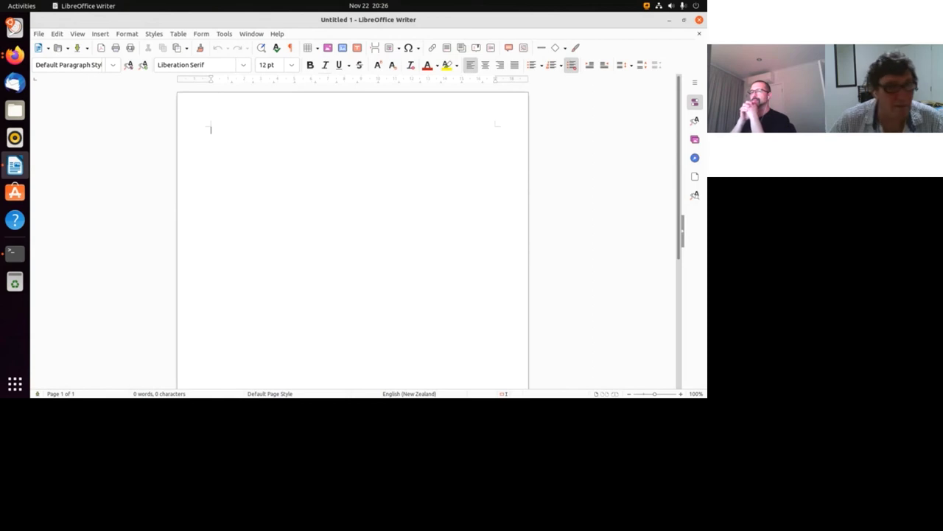
key("ctrl+q")
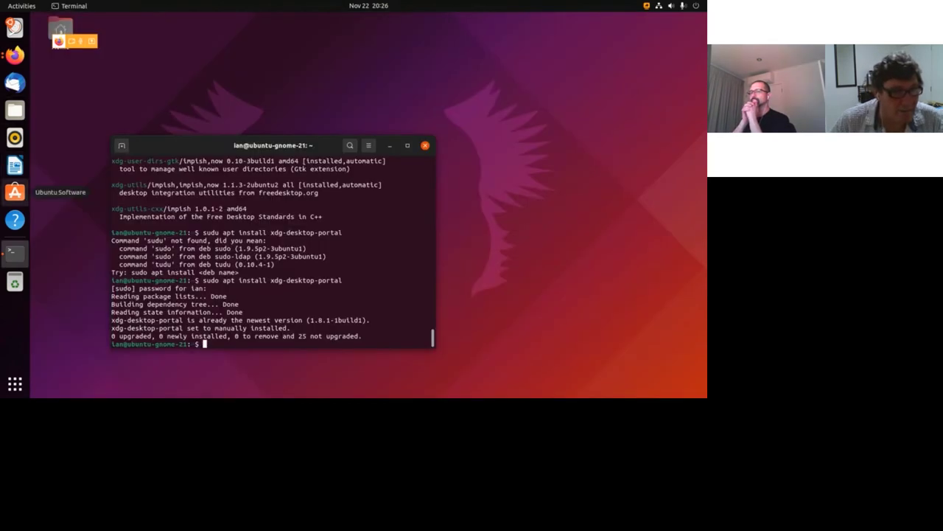
Open Ubuntu Software and bring its window in front of the terminal
left_click(14, 193)
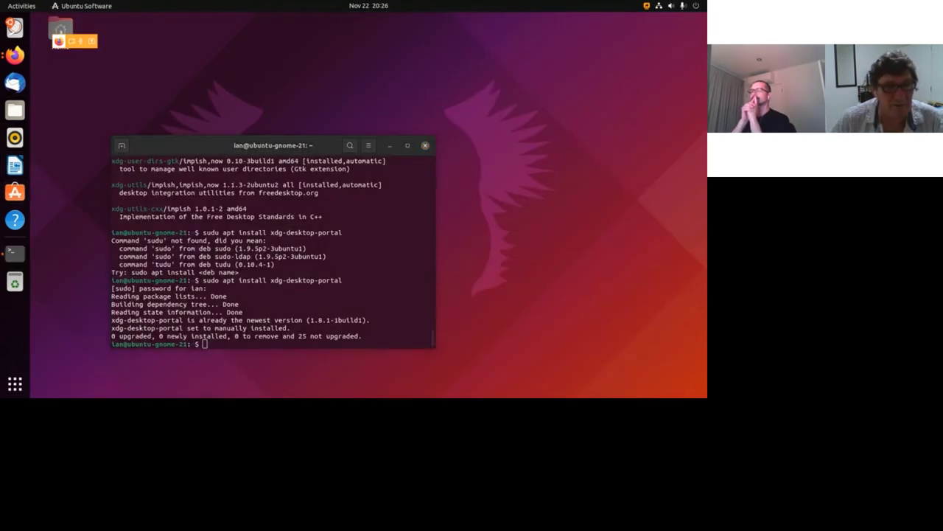
left_click_drag(273, 145, 221, 173)
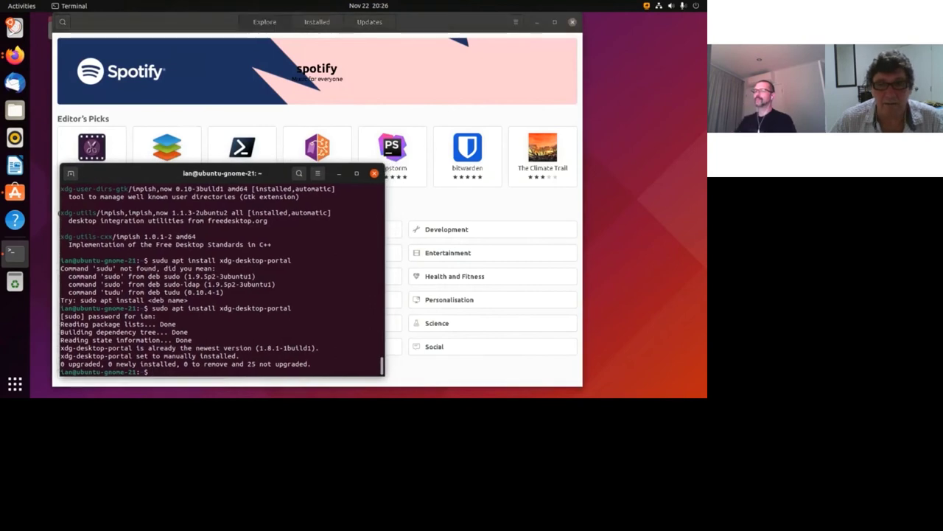
key("alt+Tab")
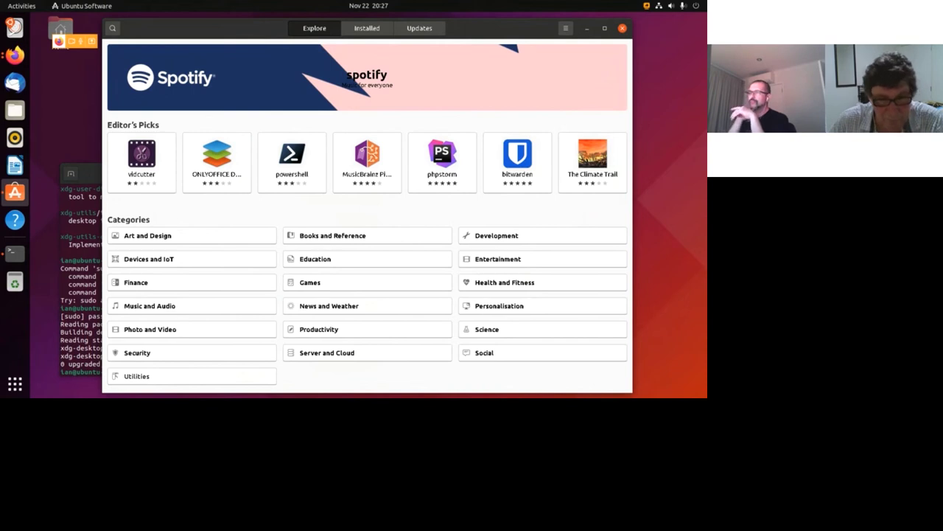
Look through the Server and Cloud and Entertainment categories, check the Entertainment display filter, and return to the overview
left_click(327, 352)
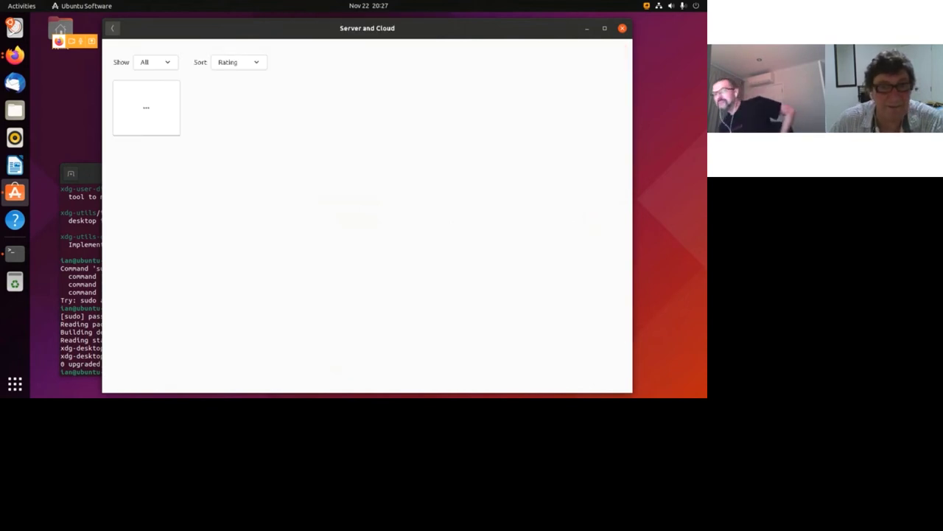
key("alt+Left")
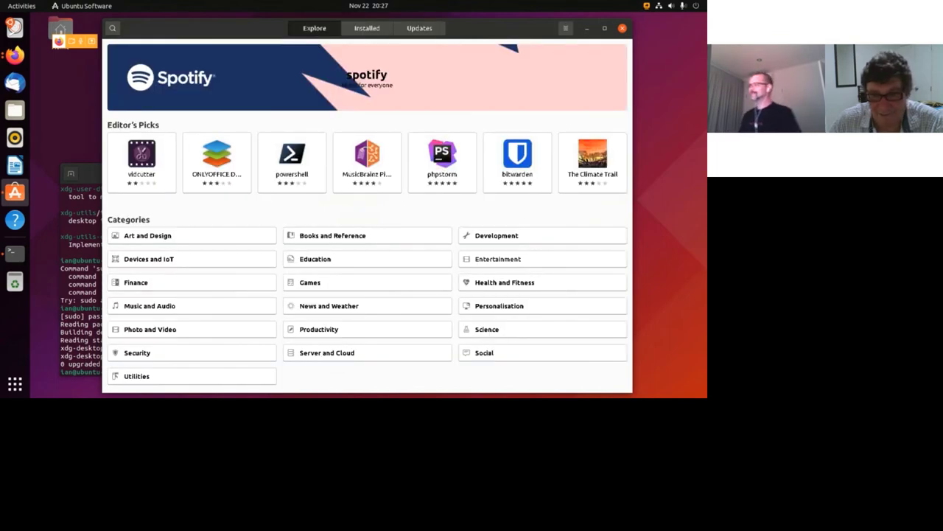
left_click(500, 259)
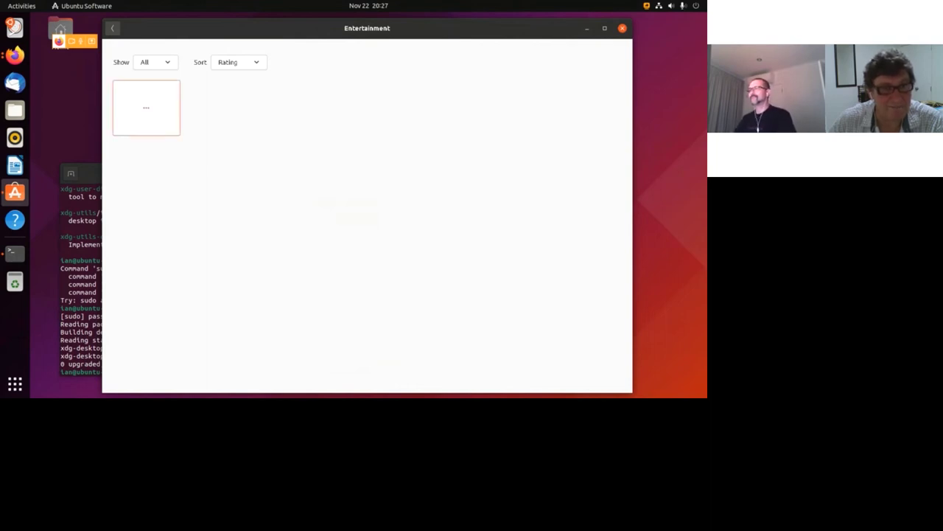
left_click(154, 62)
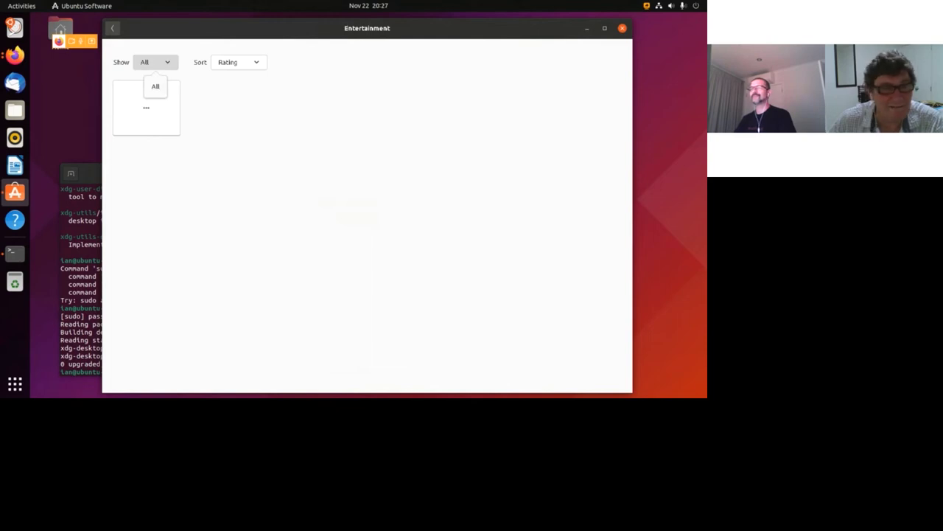
key("Escape")
key("alt+Left")
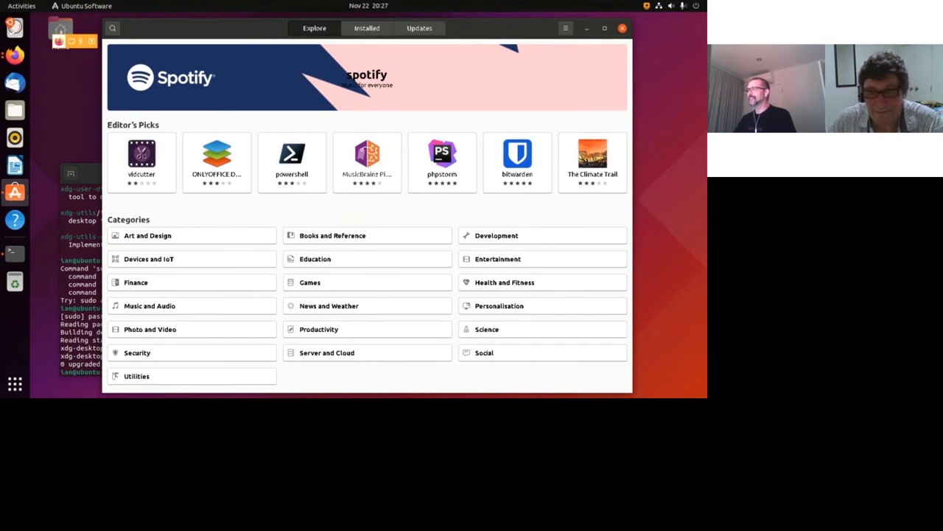
Examine the phpstorm entry from the Editor's Picks, including its details and reviews, and return to the overview
left_click(442, 163)
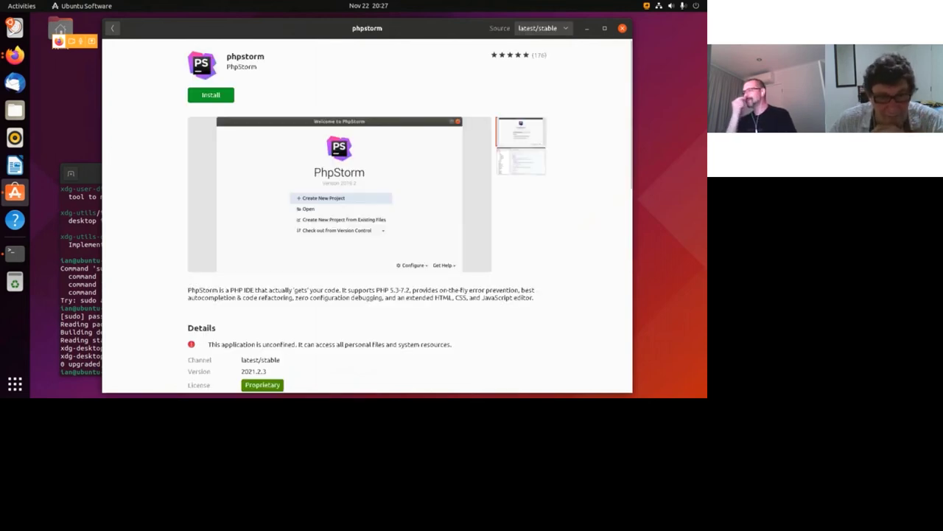
scroll(367, 214, "down", 2)
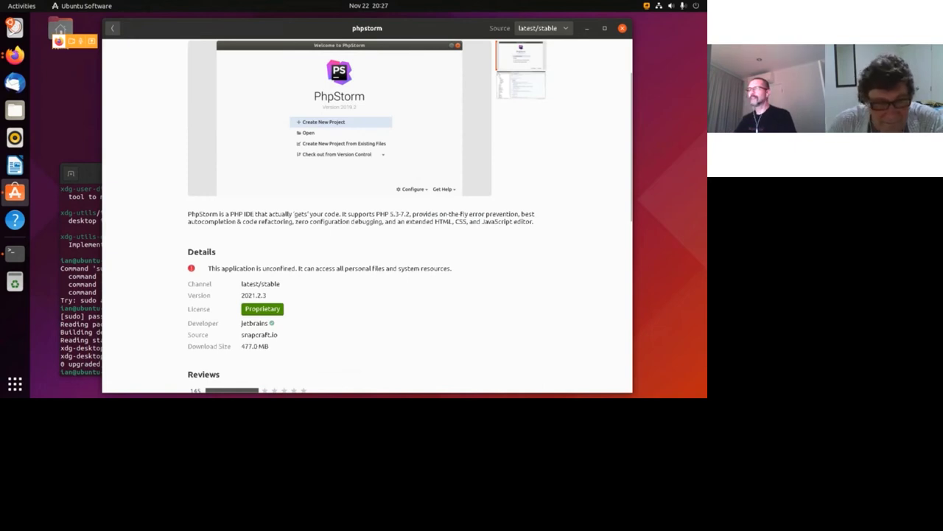
scroll(409, 216, "down", 2)
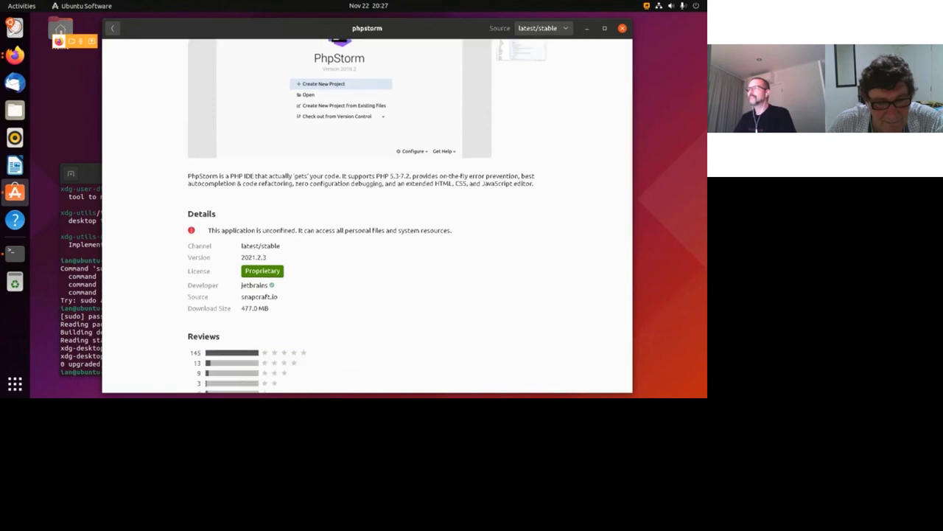
scroll(367, 214, "up", 4)
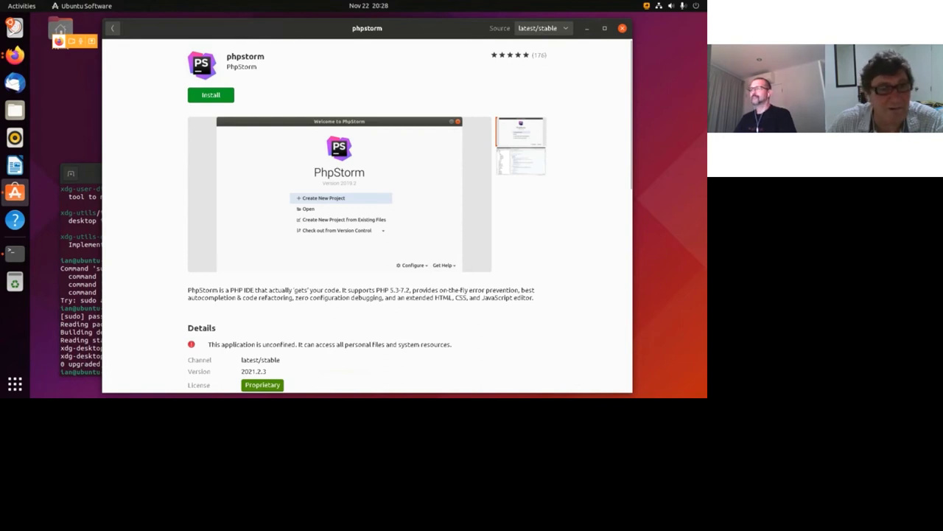
key("alt+Left")
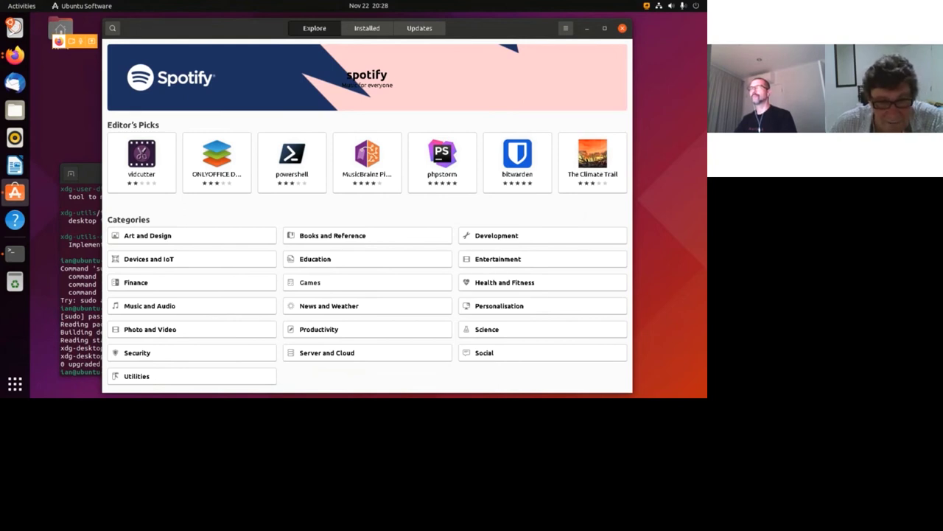
Look at the Games category with its filter and sort options, and close Ubuntu Software
left_click(310, 282)
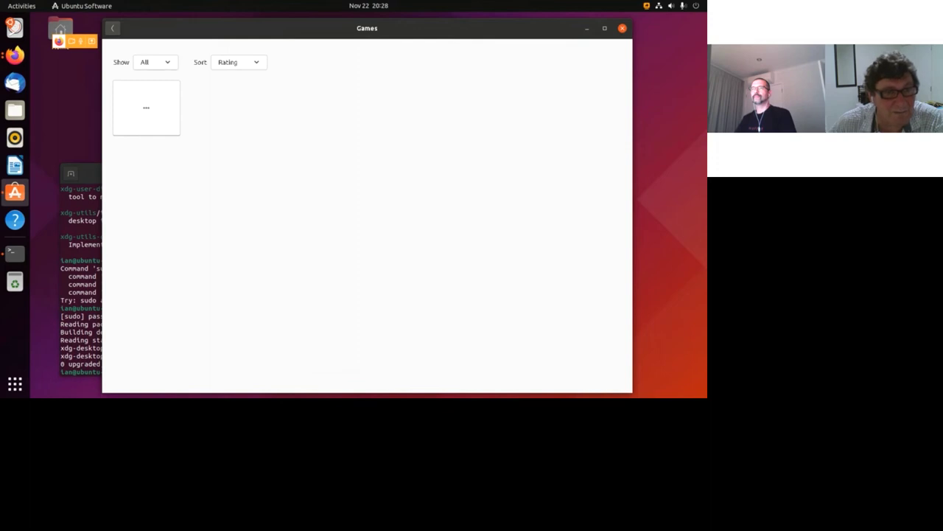
left_click(155, 62)
left_click(238, 62)
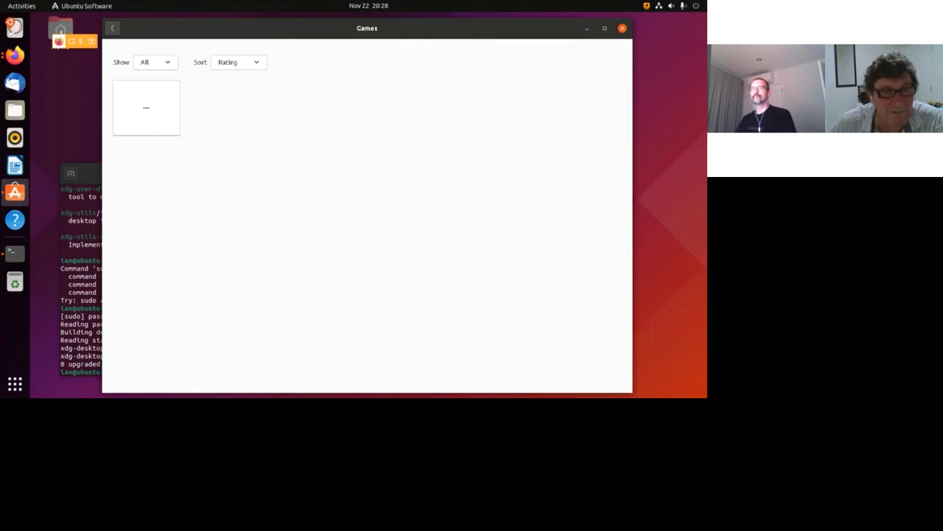
left_click(238, 62)
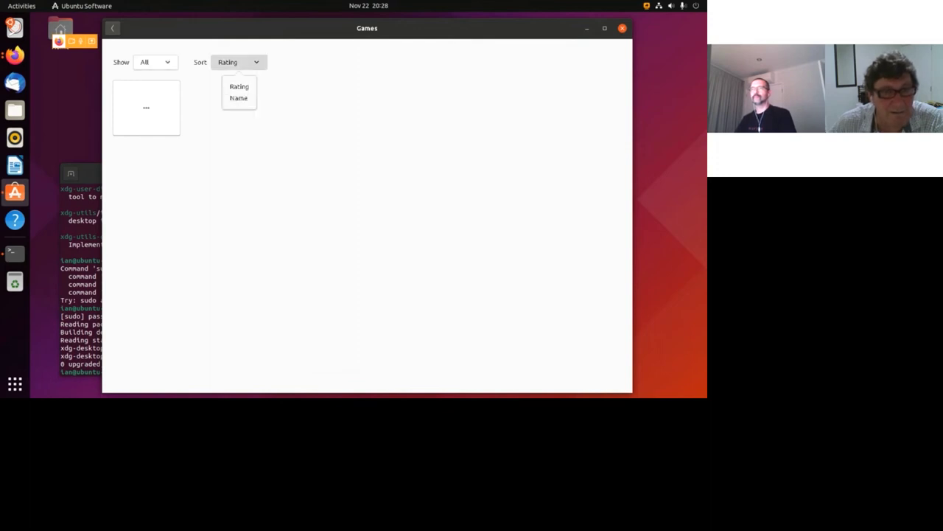
key("Escape")
left_click(112, 28)
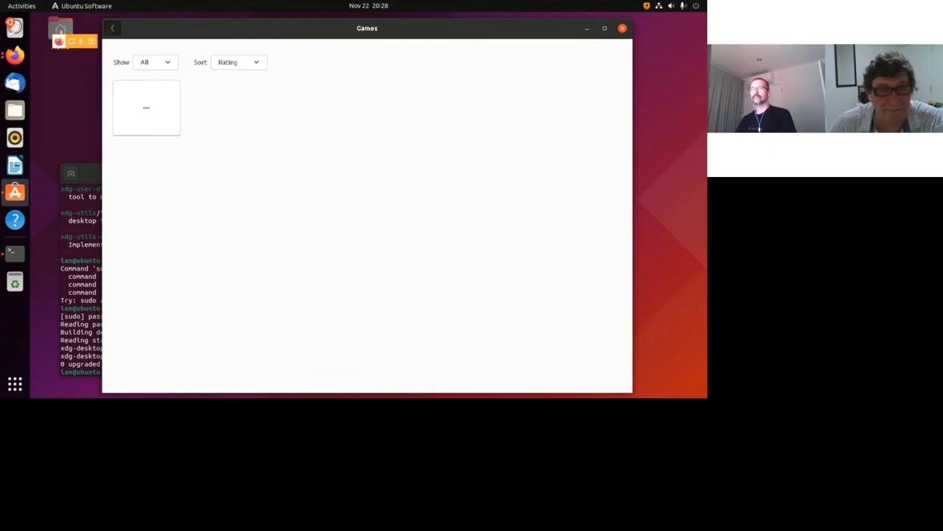
left_click(622, 28)
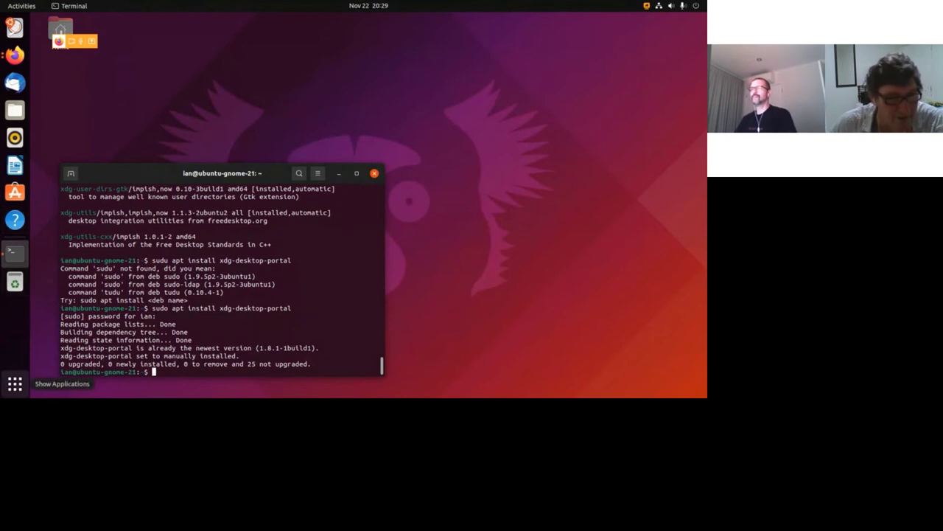
Open the application grid and try to pin AisleRiot Solitaire to the dock
left_click(15, 383)
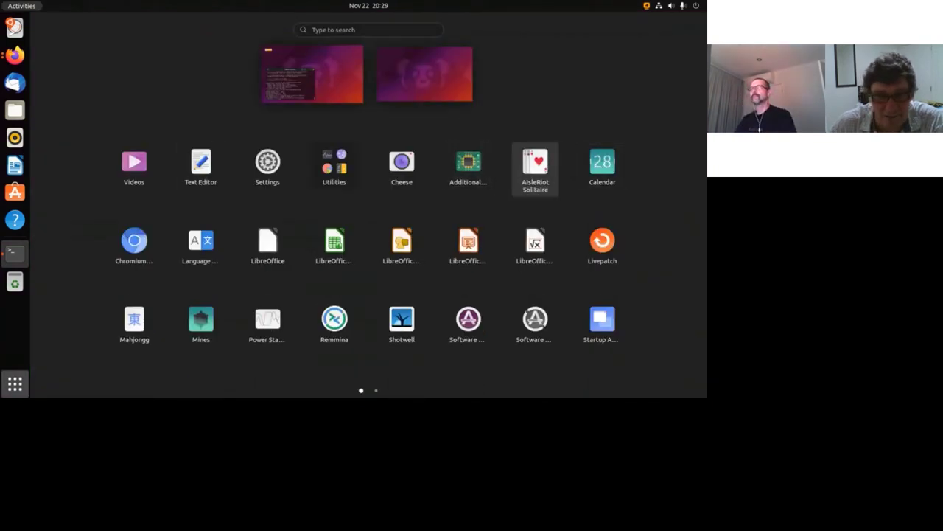
left_click_drag(535, 166, 13, 307)
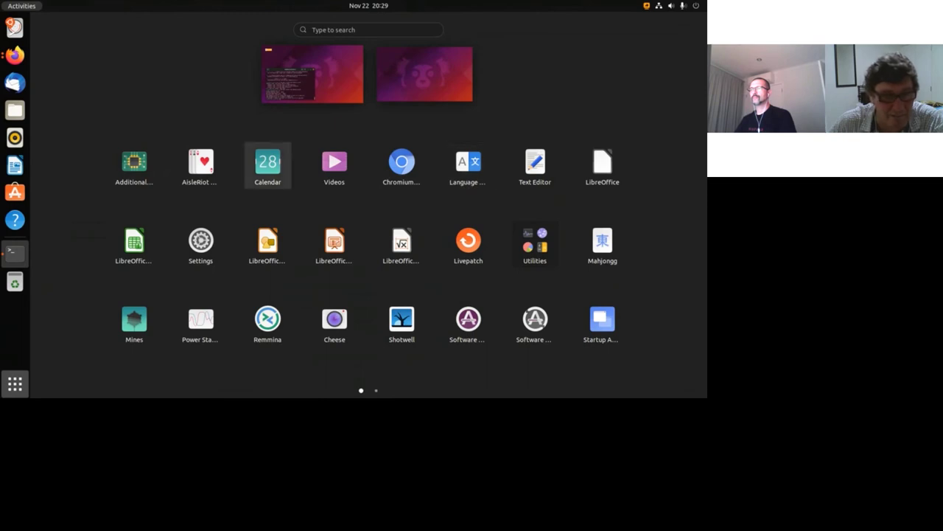
left_click_drag(201, 164, 13, 309)
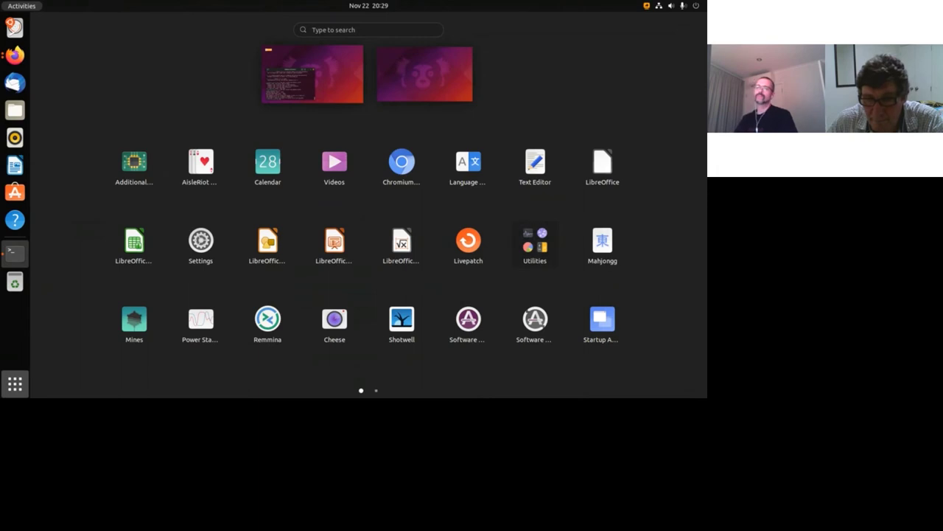
Look through both pages of installed applications in the application grid and return to the first page
scroll(667, 244, "down", 1)
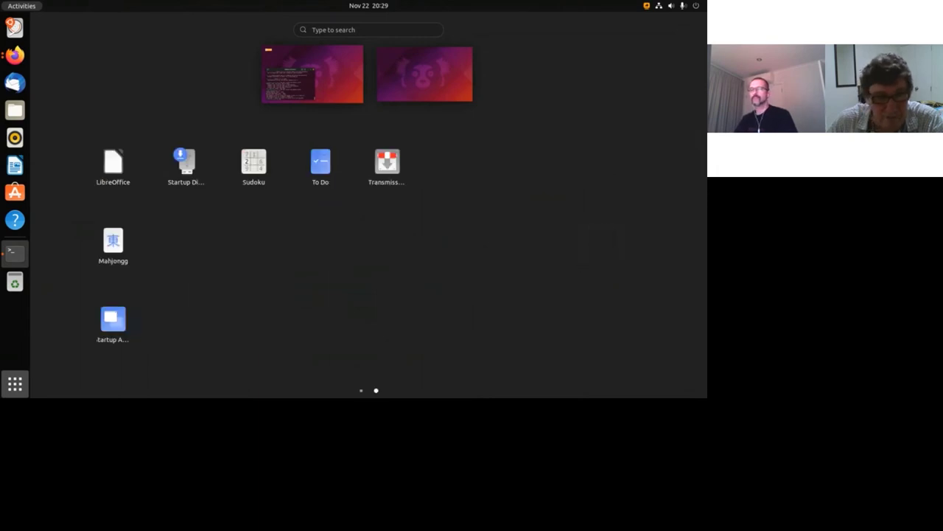
scroll(667, 243, "up", 1)
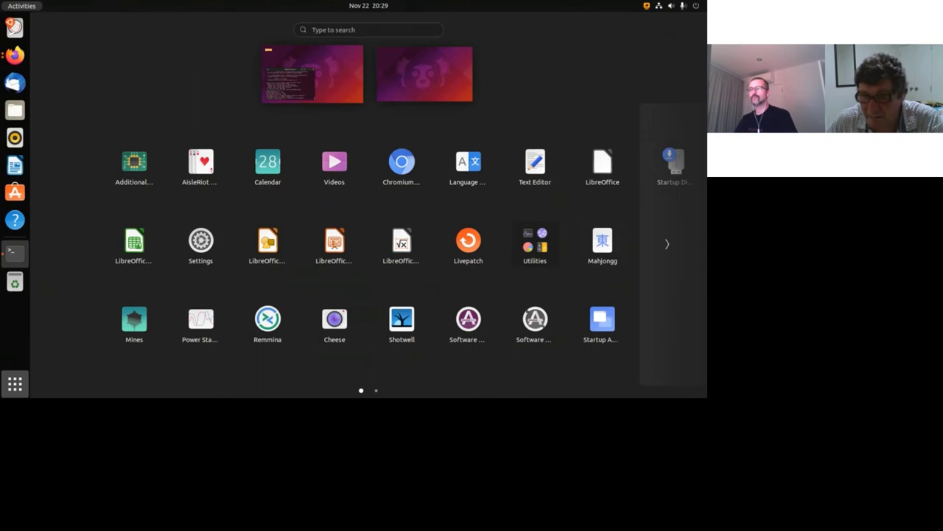
left_click(667, 244)
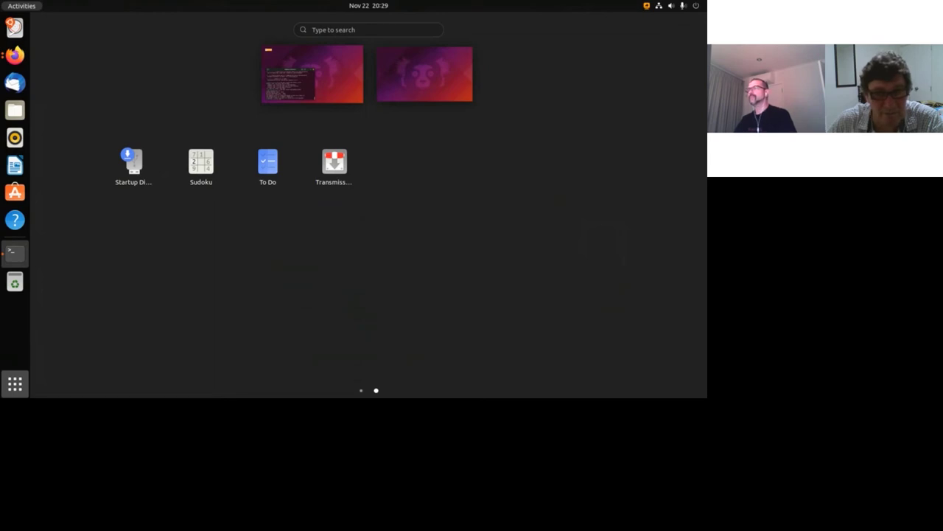
scroll(368, 244, "up", 1)
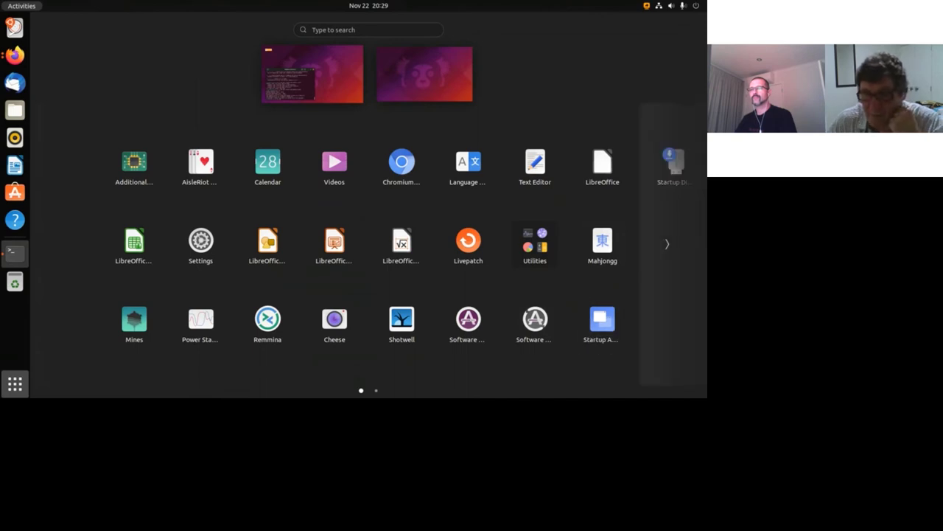
left_click(667, 243)
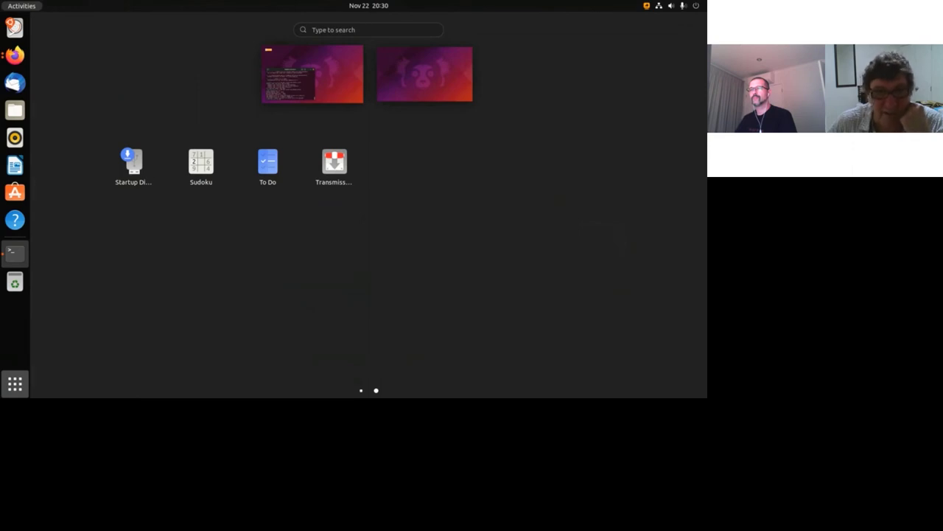
scroll(200, 206, "up", 1)
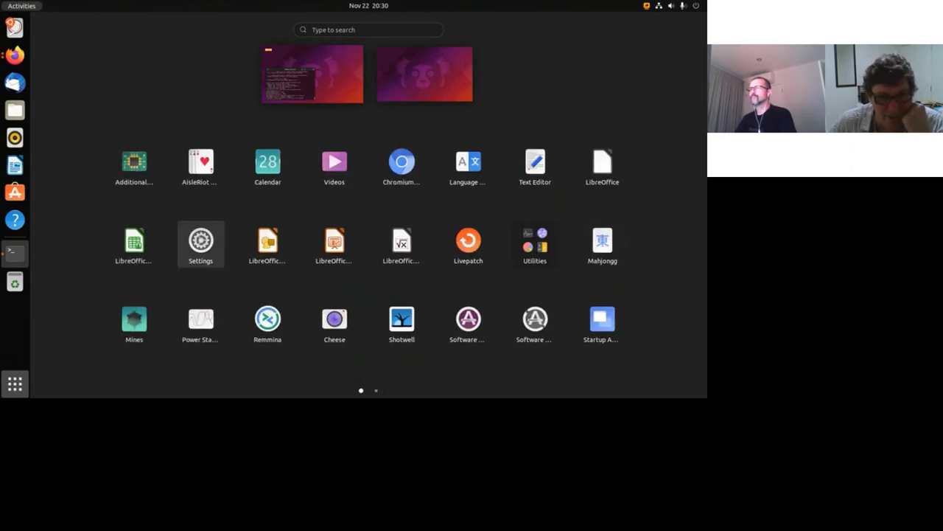
Open Settings, look through its list of sections and the Online Accounts providers, and close Settings
left_click(201, 242)
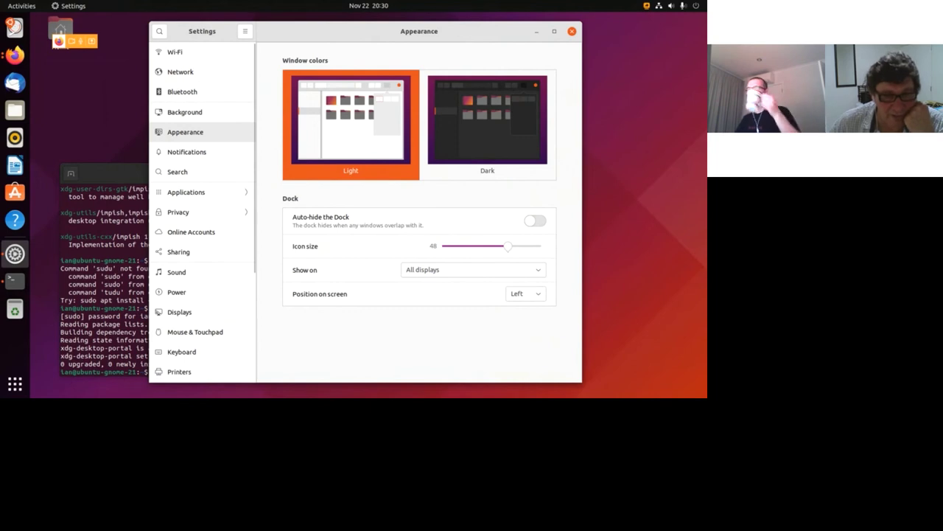
scroll(202, 214, "down", 5)
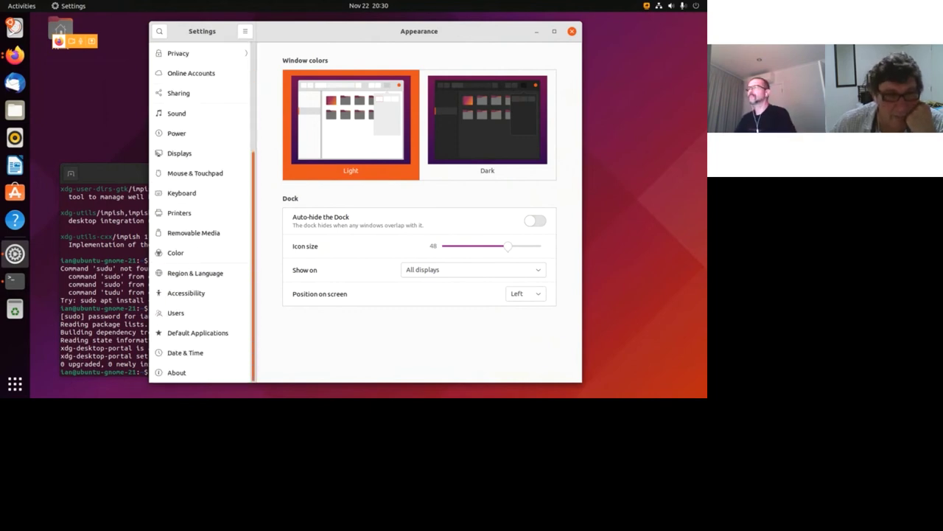
scroll(202, 214, "up", 5)
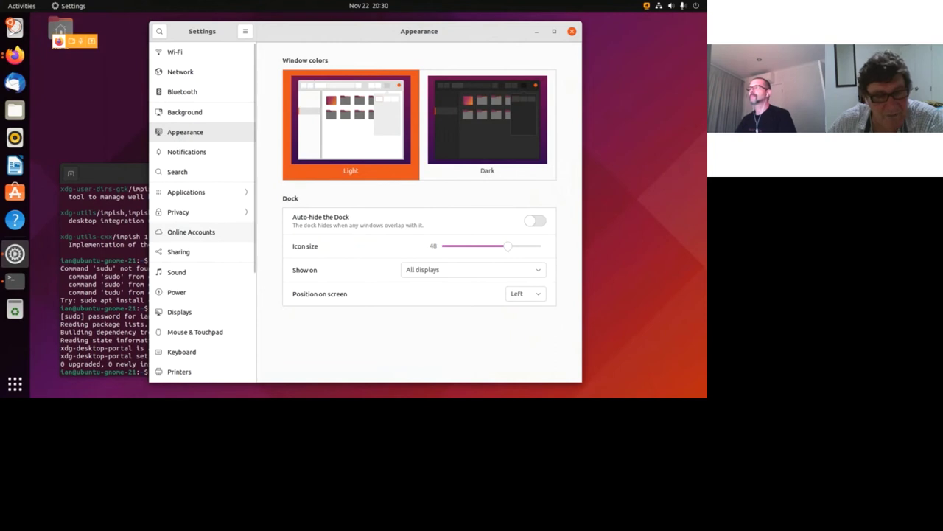
left_click(191, 231)
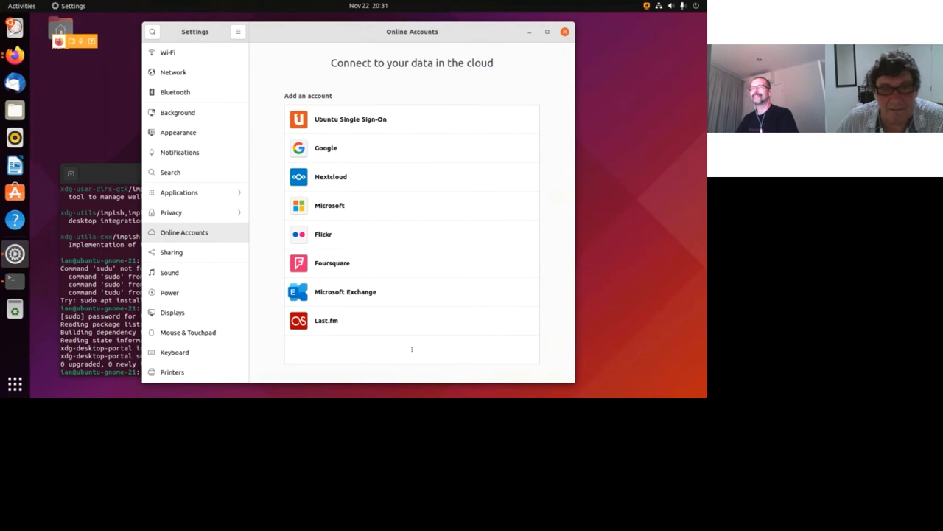
key("ctrl+q")
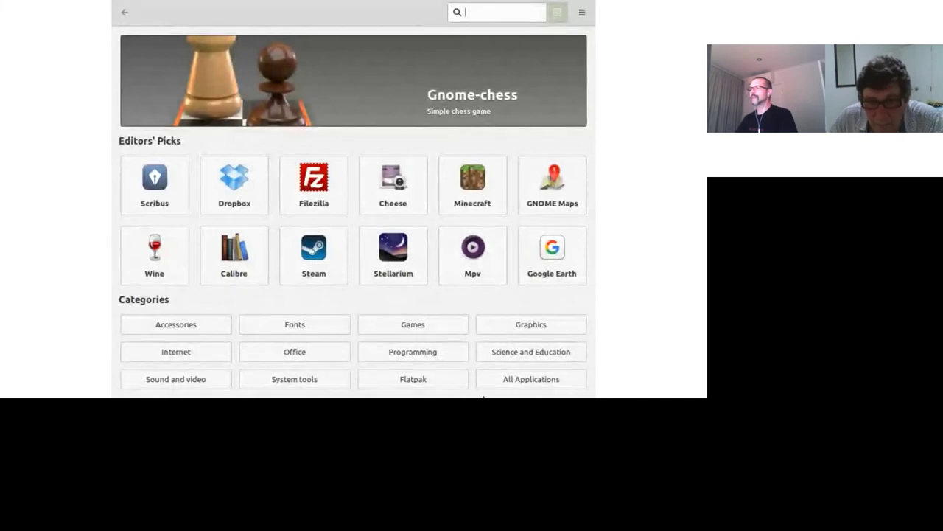
In the Linux Mint Software Manager, look through the applications in the Internet category and return to the overview
left_click(200, 354)
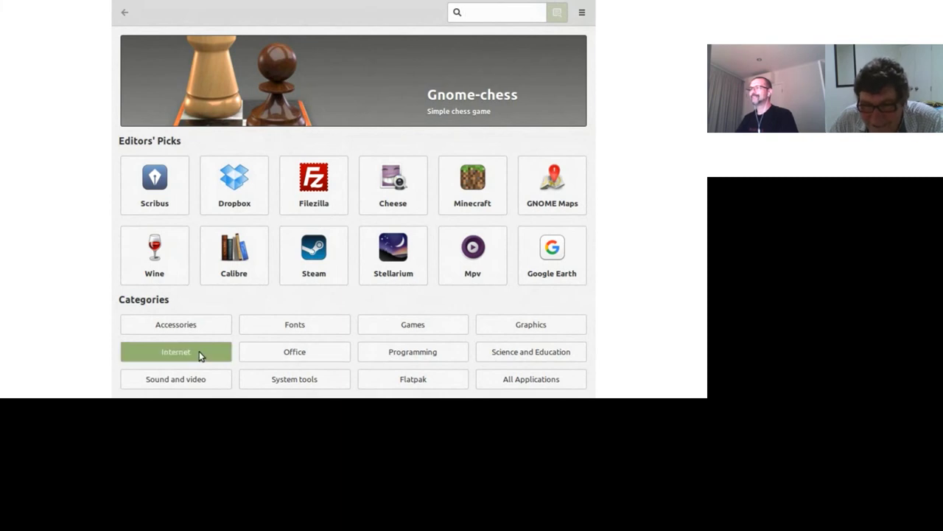
left_click(251, 74)
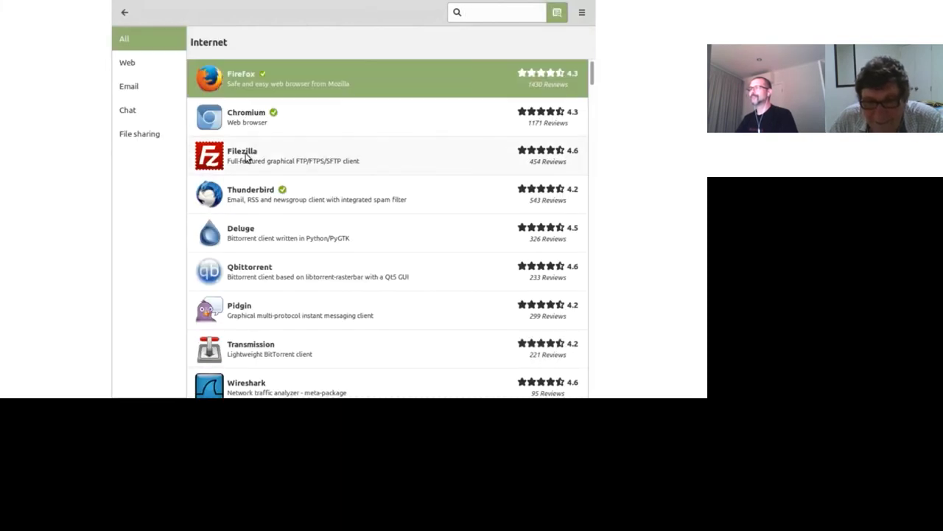
scroll(308, 295, "down", 3)
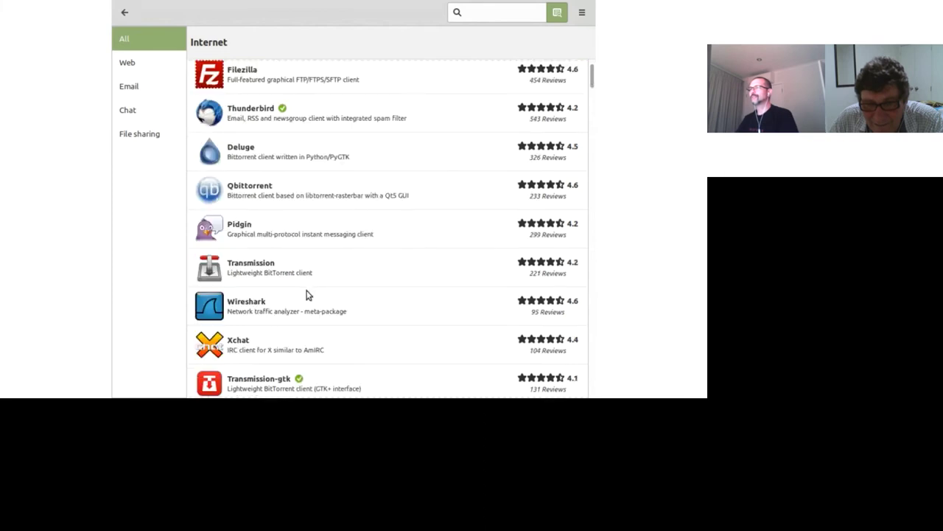
scroll(308, 295, "down", 2)
scroll(308, 295, "up", 5)
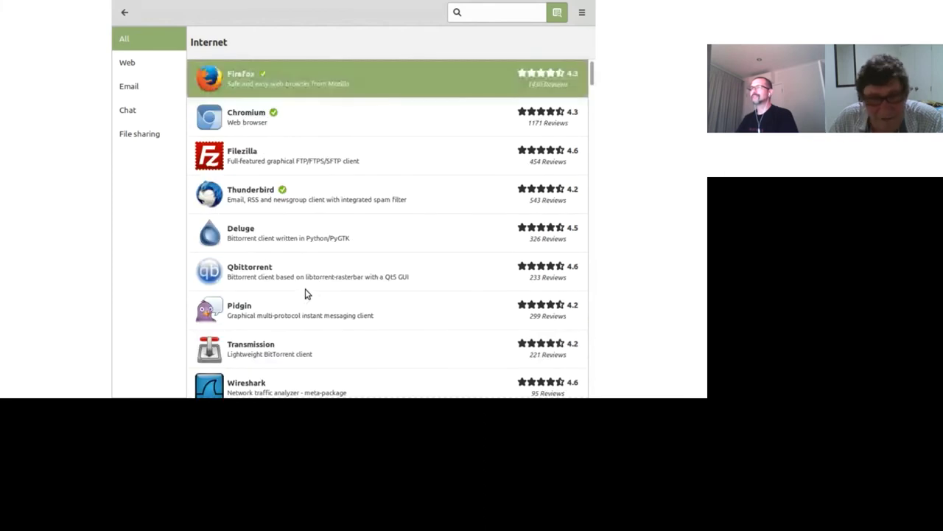
left_click(125, 12)
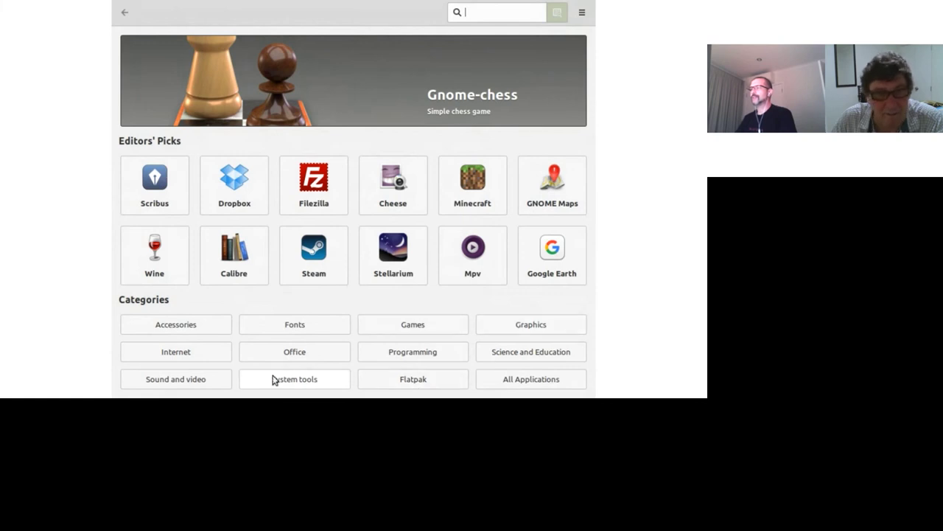
Look through the applications offered in the Flatpak category
left_click(404, 382)
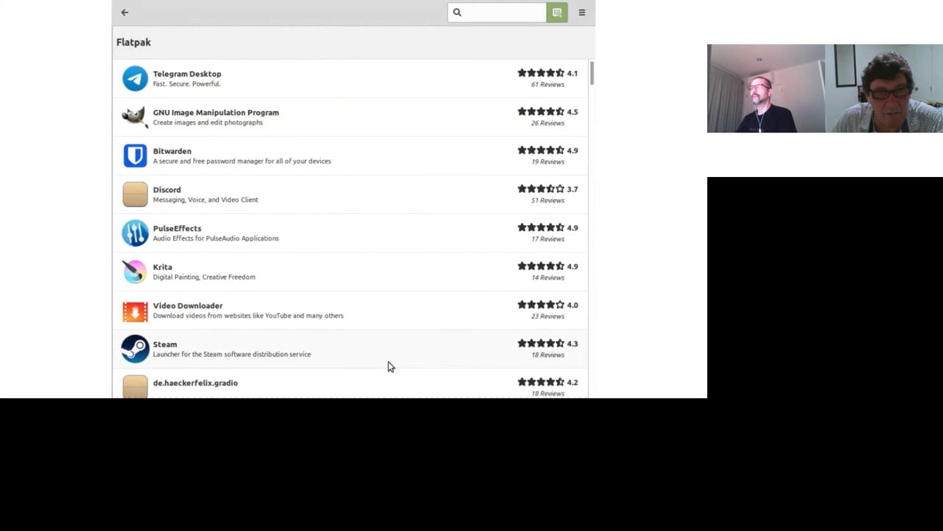
scroll(357, 225, "down", 2)
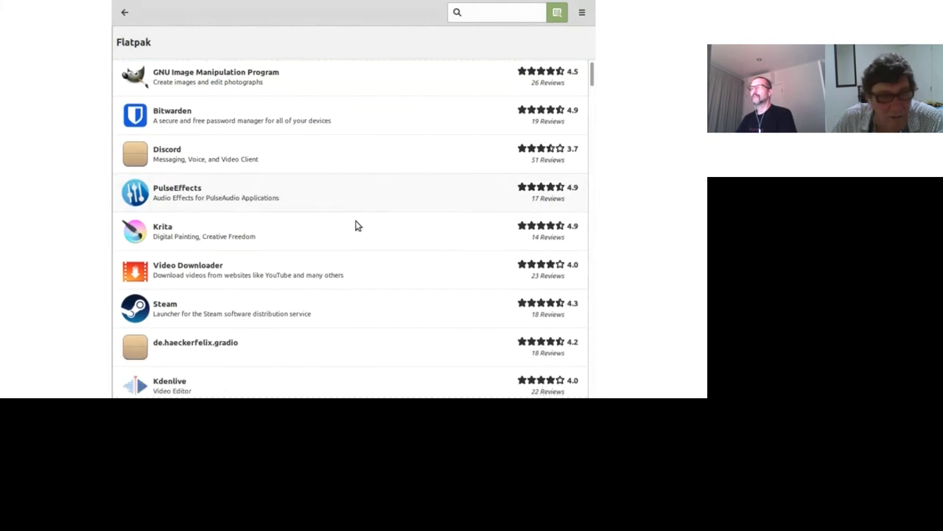